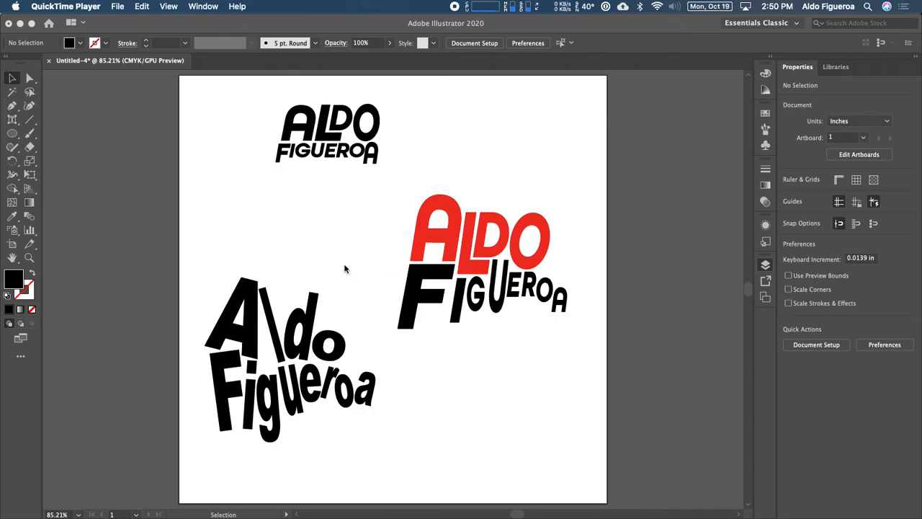
# Select each text object in turn from the layers list to inspect its font settings.
pyautogui.click(90, 147)
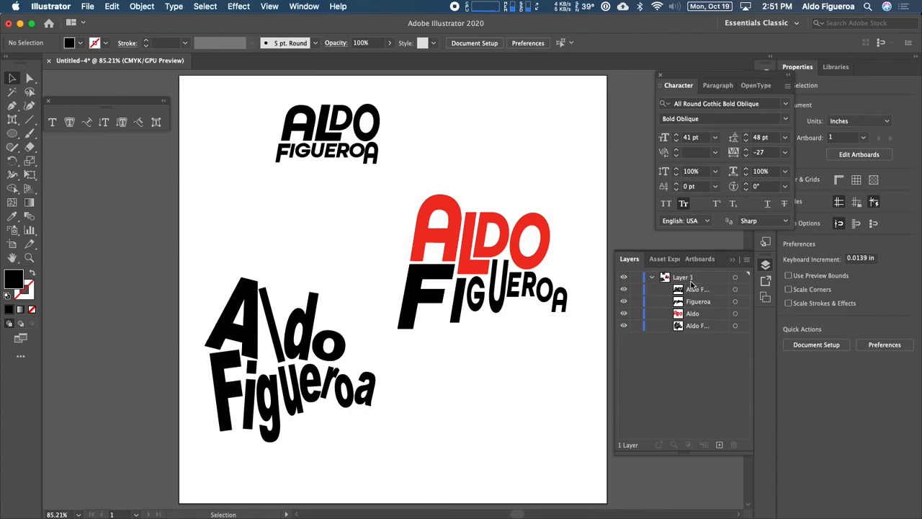
pyautogui.click(735, 290)
pyautogui.click(736, 302)
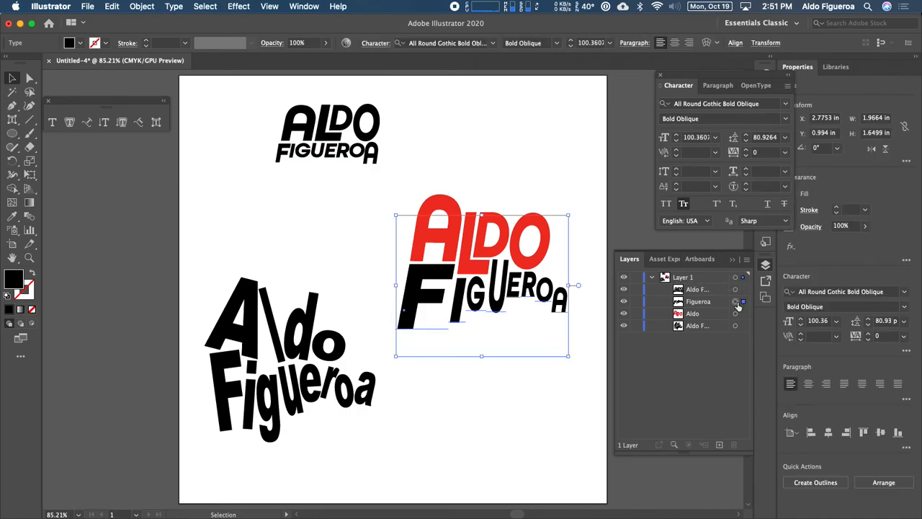
pyautogui.click(736, 314)
pyautogui.click(736, 325)
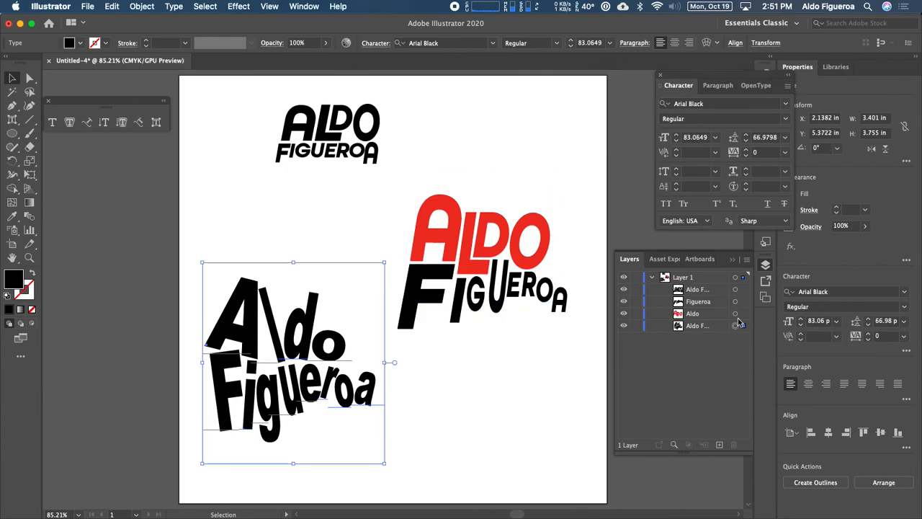
pyautogui.click(736, 301)
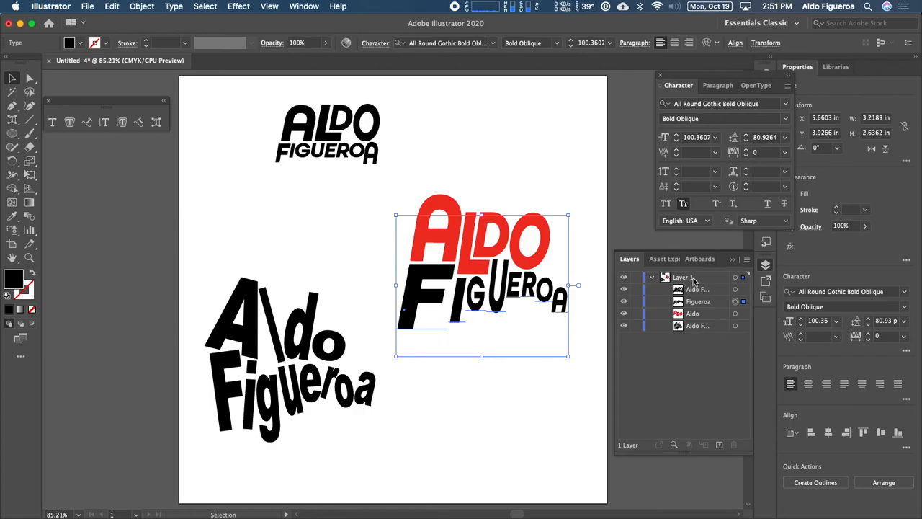
# Create a new layer and move the small top logo's text object into it.
pyautogui.click(719, 446)
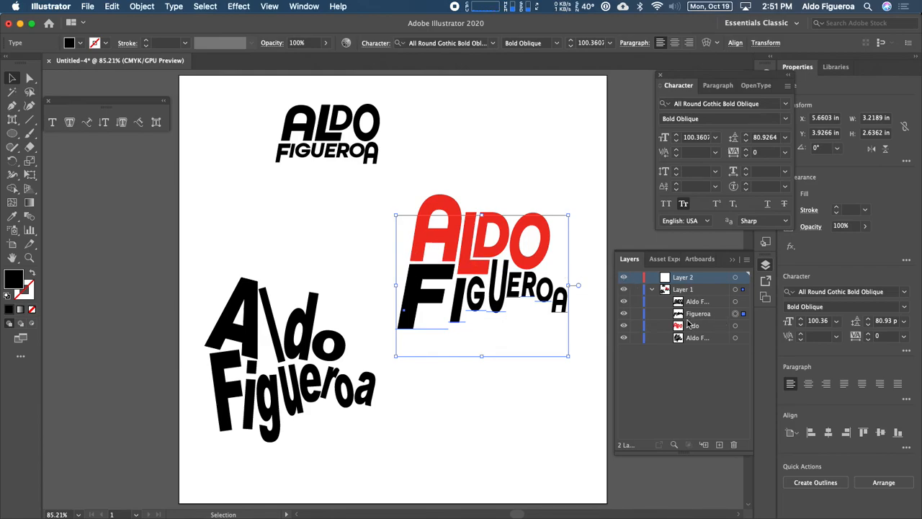
pyautogui.click(336, 129)
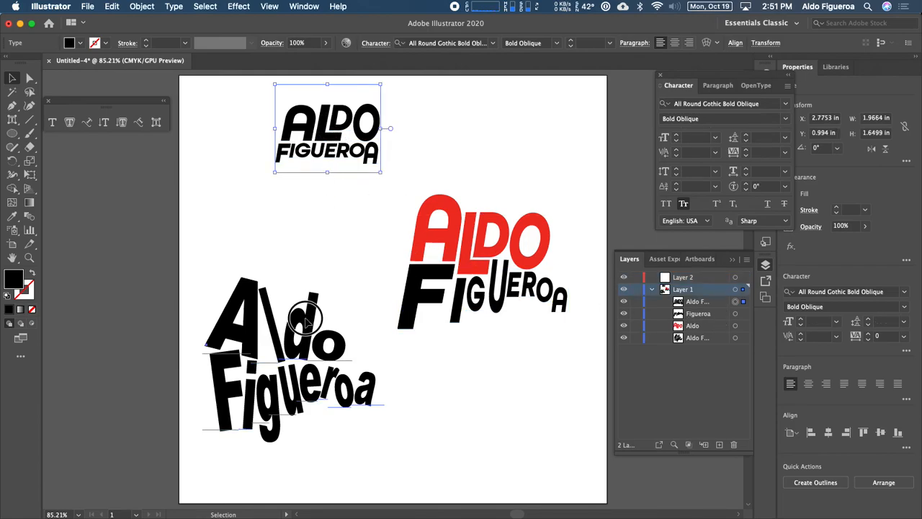
pyautogui.click(309, 316)
pyautogui.click(684, 279)
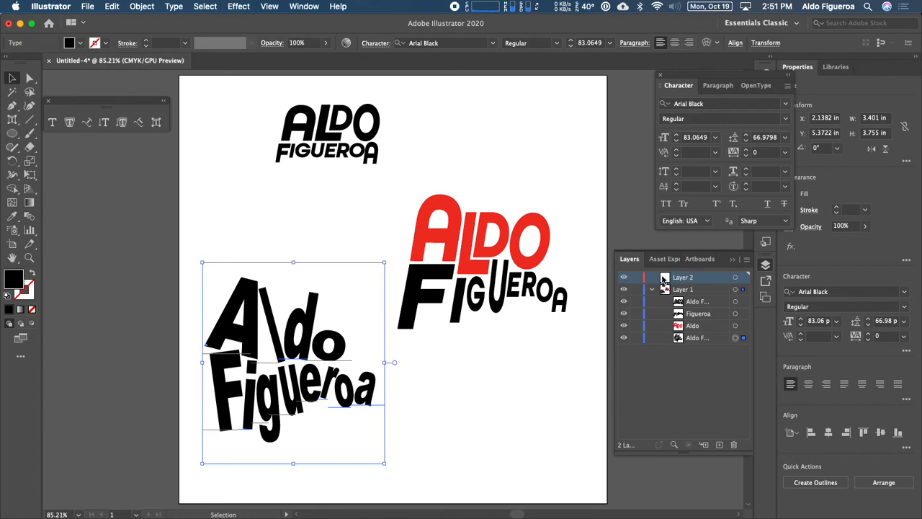
pyautogui.click(736, 302)
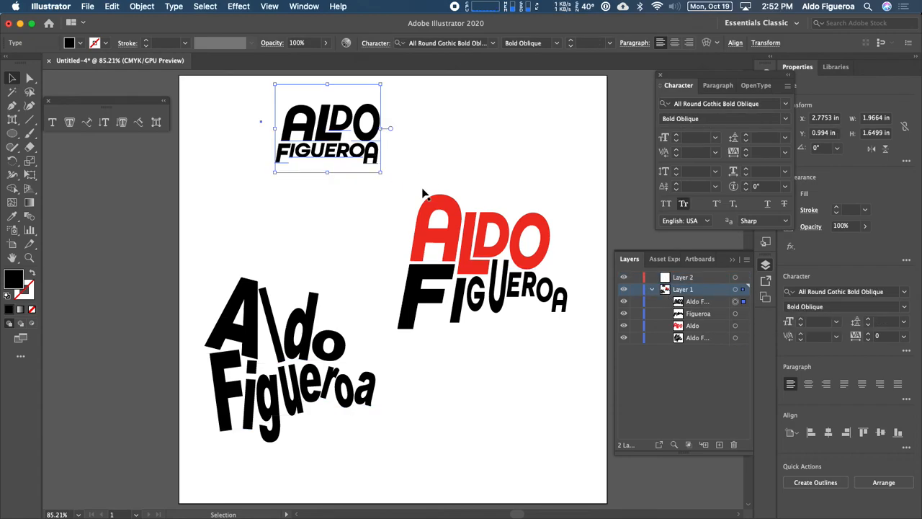
pyautogui.moveTo(699, 305); pyautogui.dragTo(689, 278)
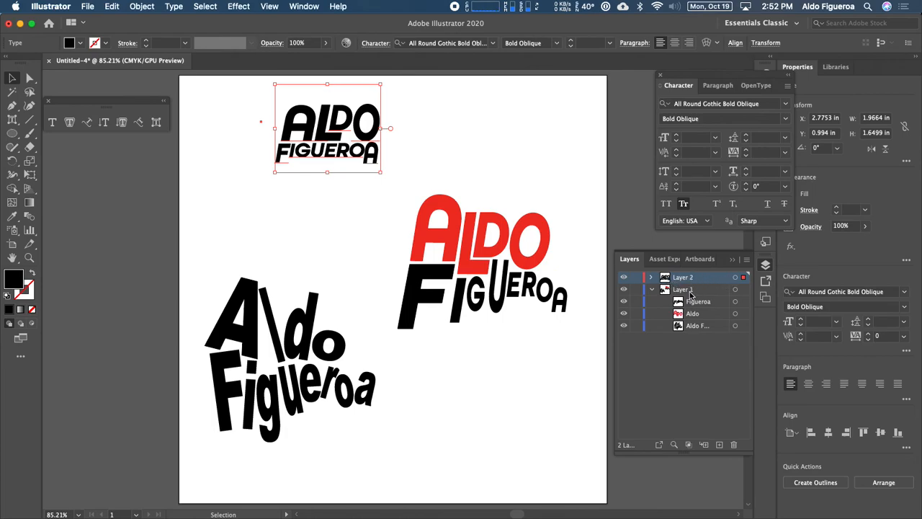
# Create another new layer and move the lower-left Aldo Figueroa logo into it.
pyautogui.click(306, 353)
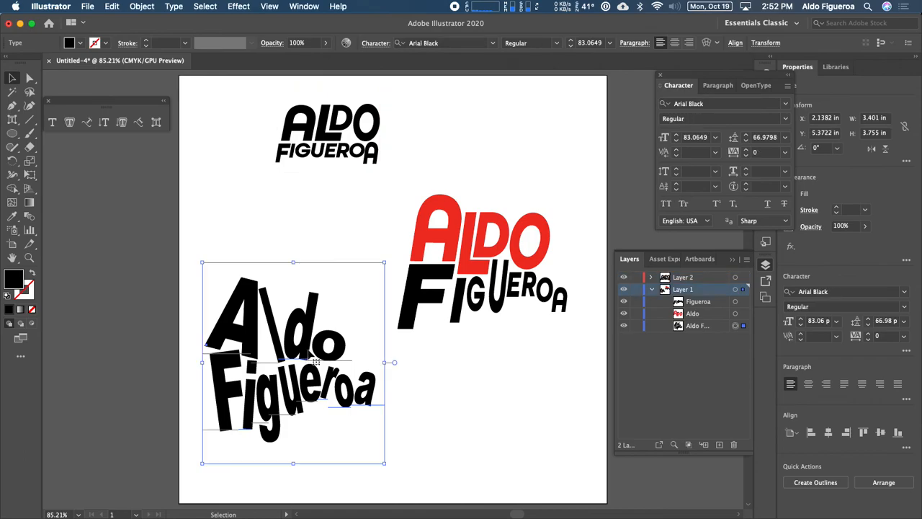
pyautogui.click(719, 445)
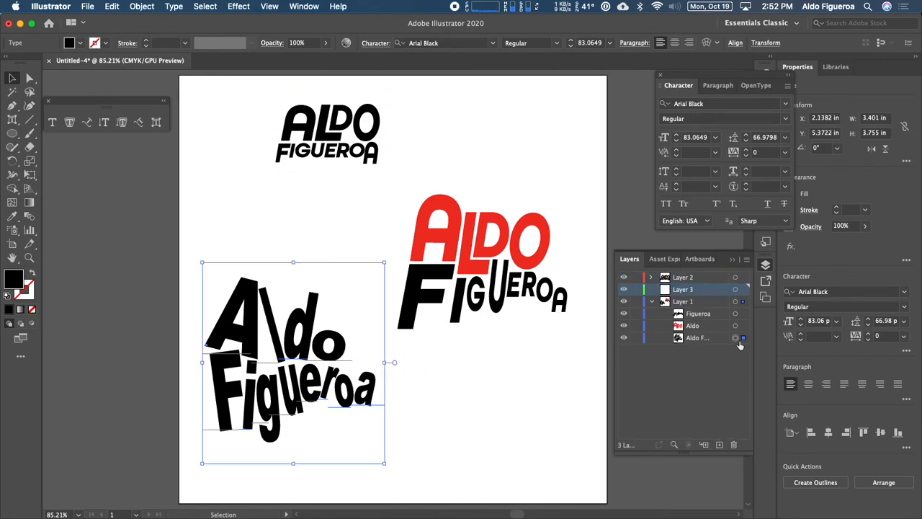
pyautogui.moveTo(693, 337); pyautogui.dragTo(690, 292)
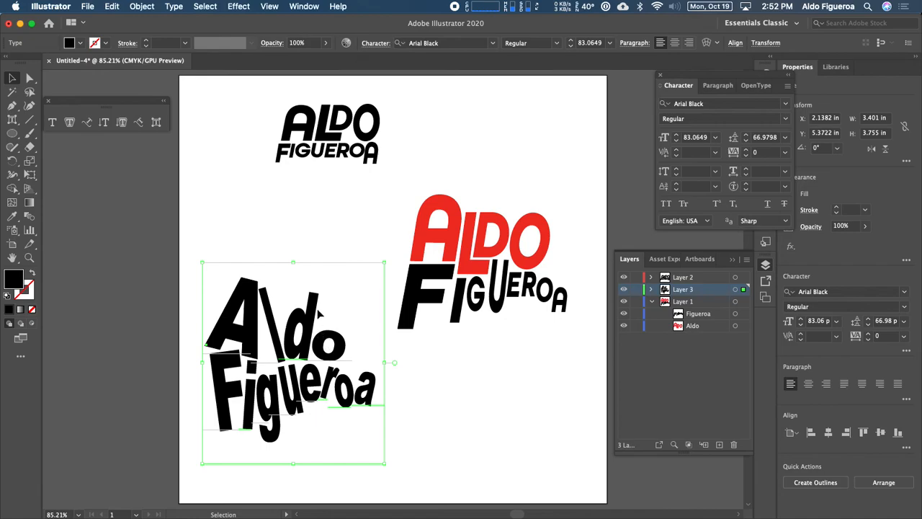
# Collapse the original layer and rename it Type logo1.
pyautogui.click(429, 295)
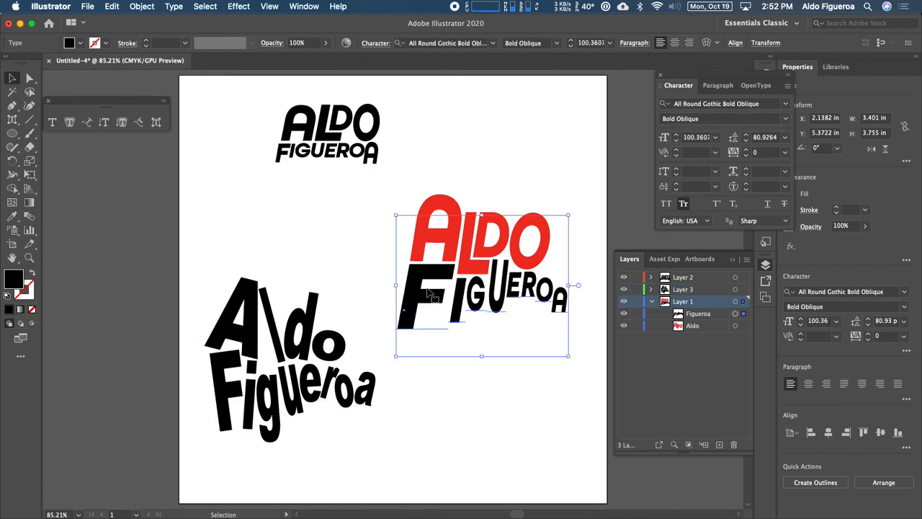
pyautogui.click(361, 152)
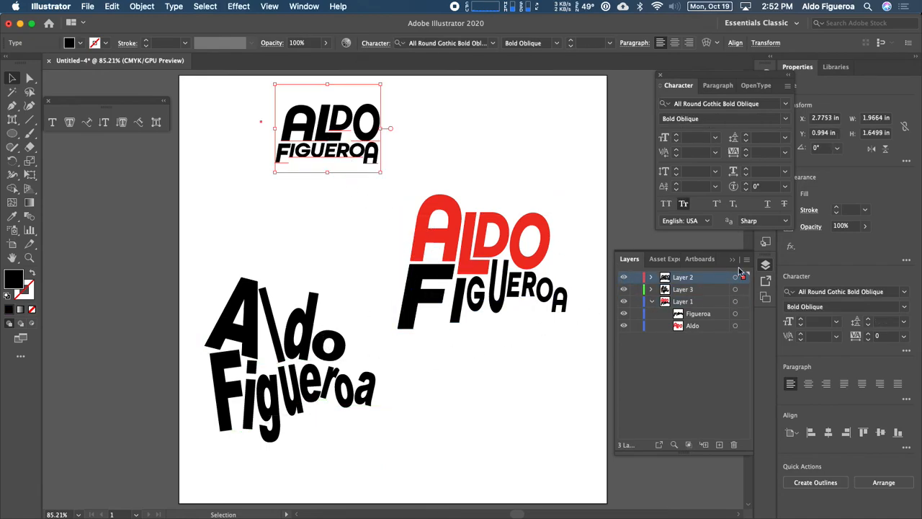
pyautogui.click(652, 301)
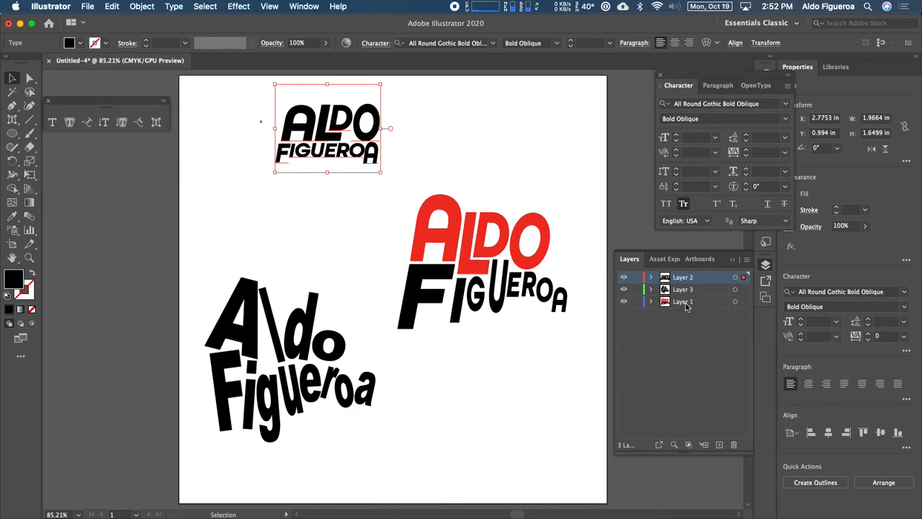
pyautogui.doubleClick(684, 302)
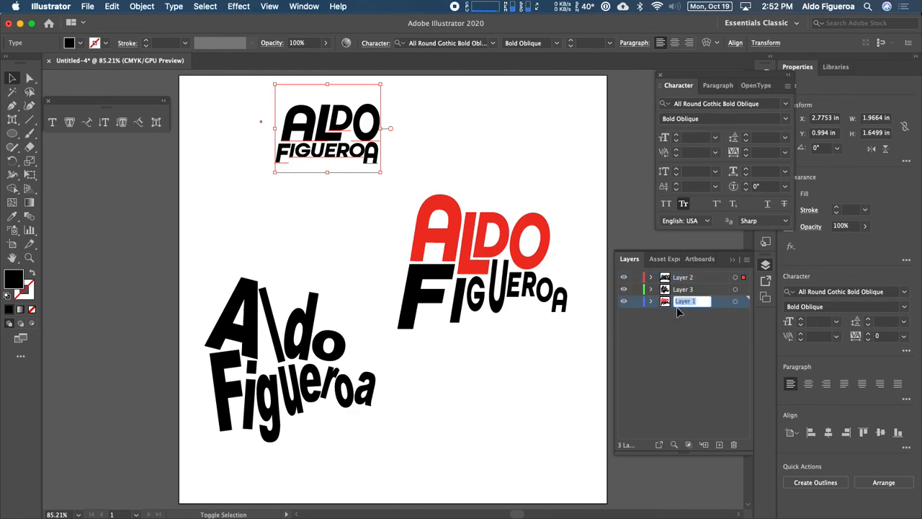
pyautogui.write('TType logo')
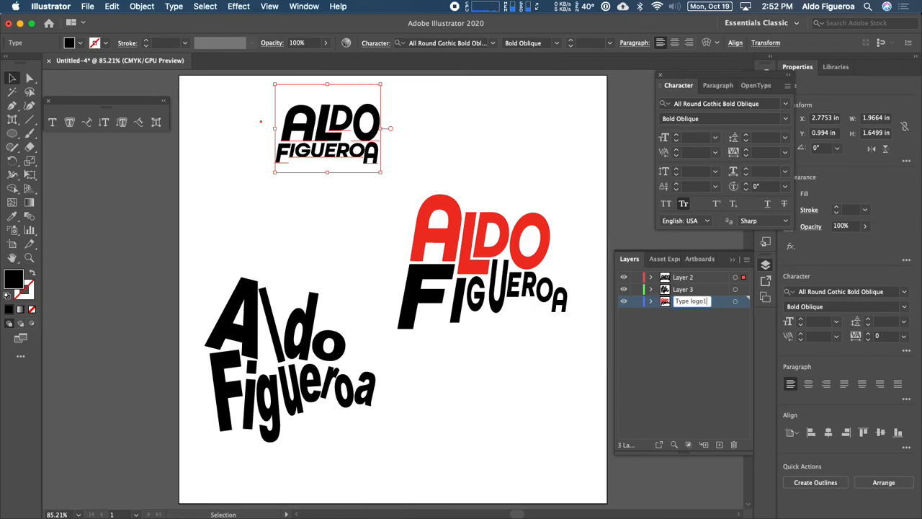
pyautogui.press('Return')
pyautogui.press('Up')
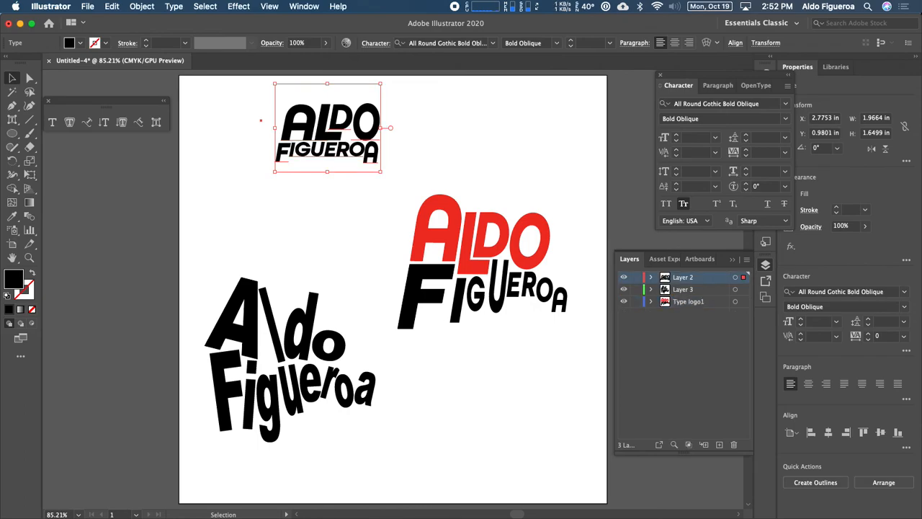
# Rename the middle layer Type logo2.
pyautogui.doubleClick(684, 291)
pyautogui.write('Type log')
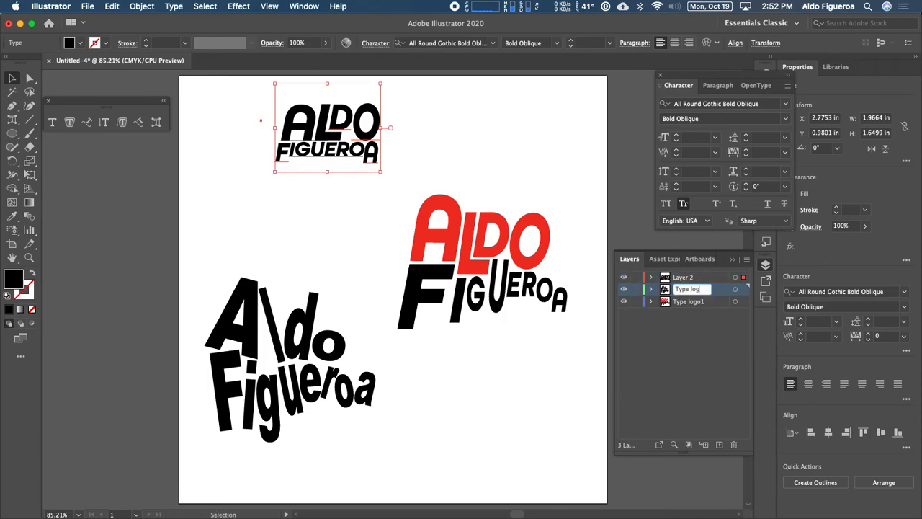
pyautogui.write('o2')
pyautogui.press('Return')
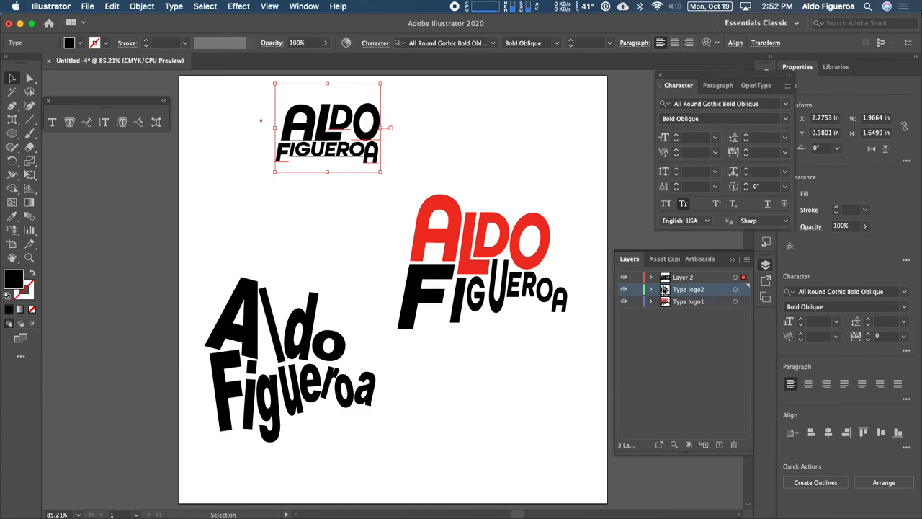
# Open the top layer's options, name it Type Logo3 and choose Light Red as its colour.
pyautogui.doubleClick(687, 281)
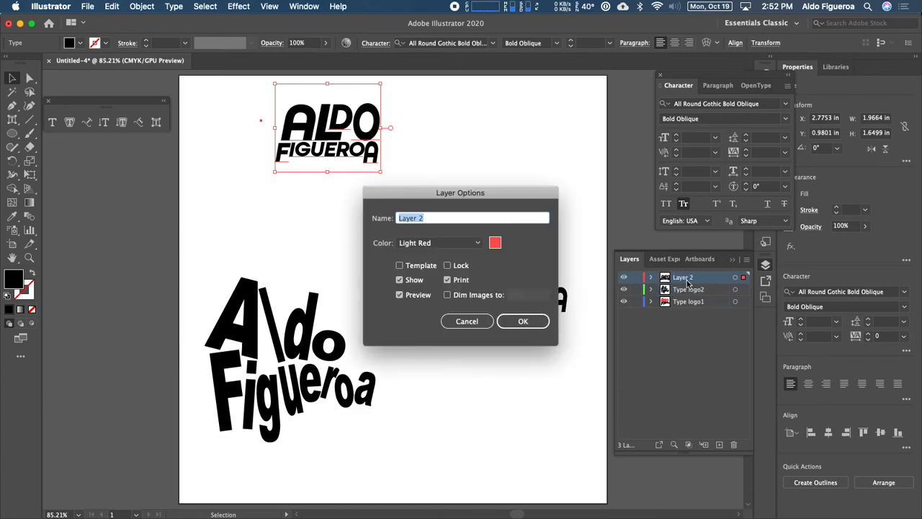
pyautogui.click(433, 219)
pyautogui.tripleClick(433, 219)
pyautogui.write('Type Logo3')
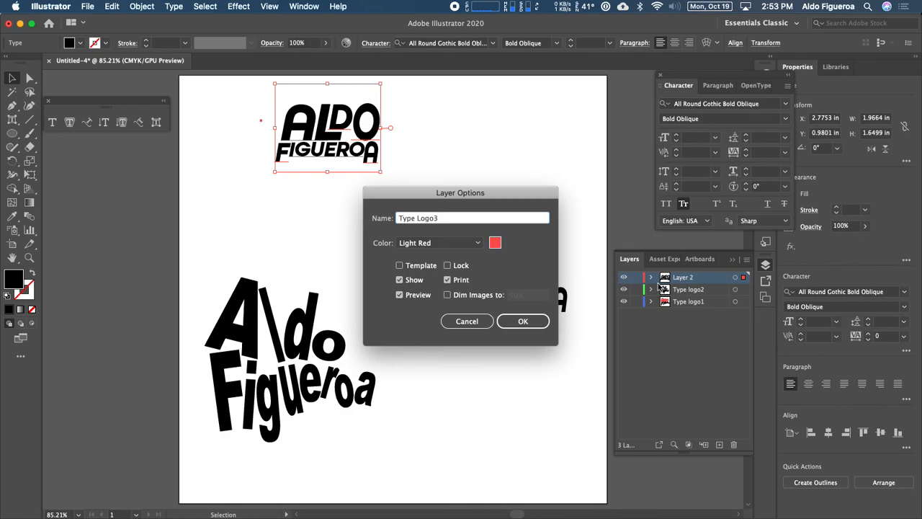
pyautogui.click(478, 242)
pyautogui.scroll(2, 480, 290)
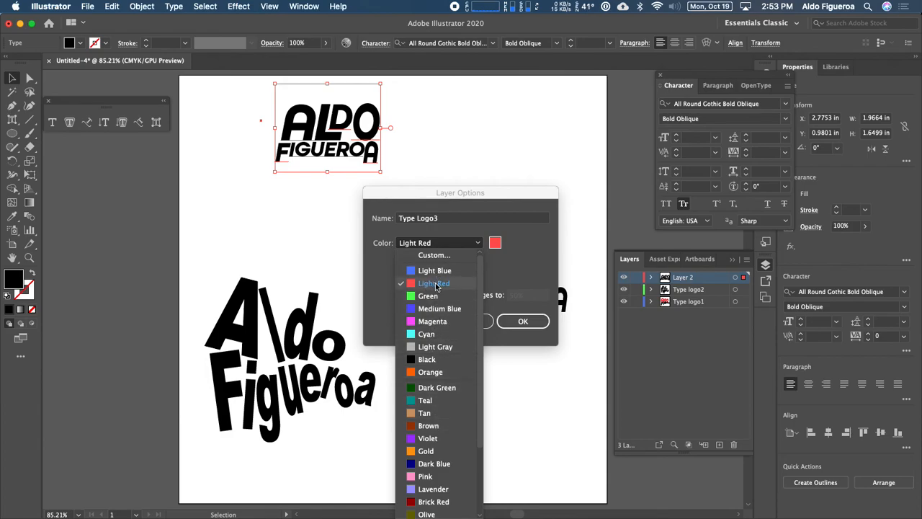
pyautogui.scroll(-2, 436, 287)
pyautogui.scroll(1, 440, 292)
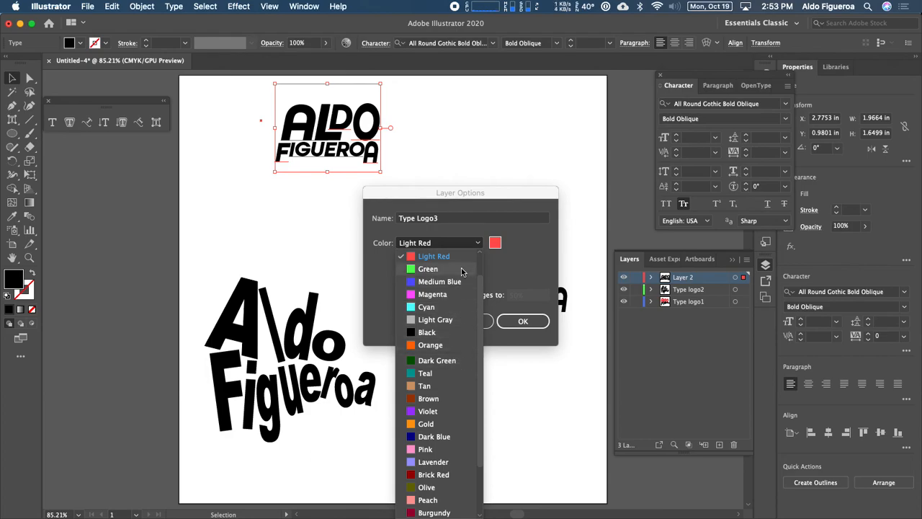
pyautogui.click(437, 258)
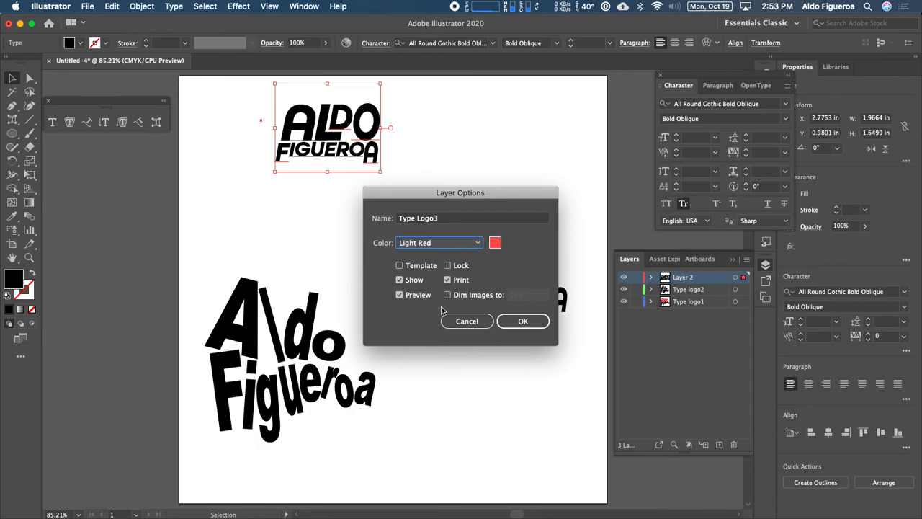
pyautogui.click(522, 322)
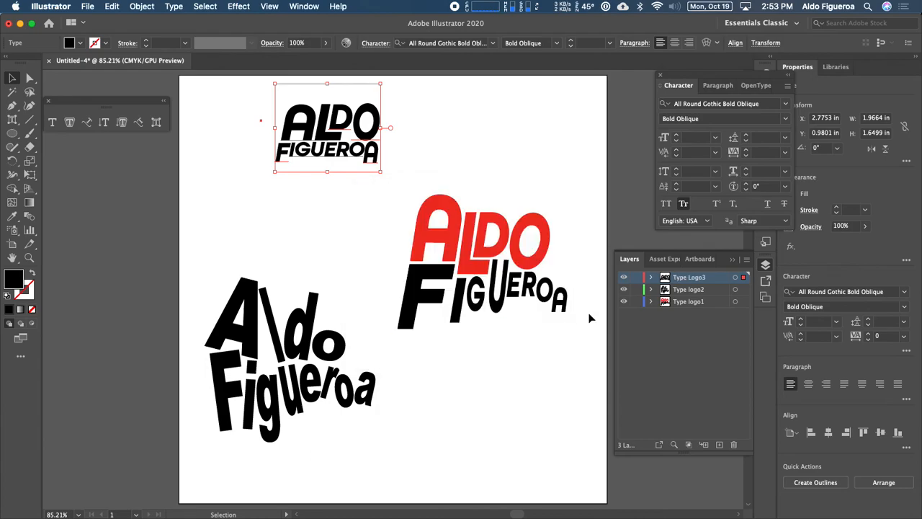
# Lock the Type Logo3 layer.
pyautogui.click(637, 278)
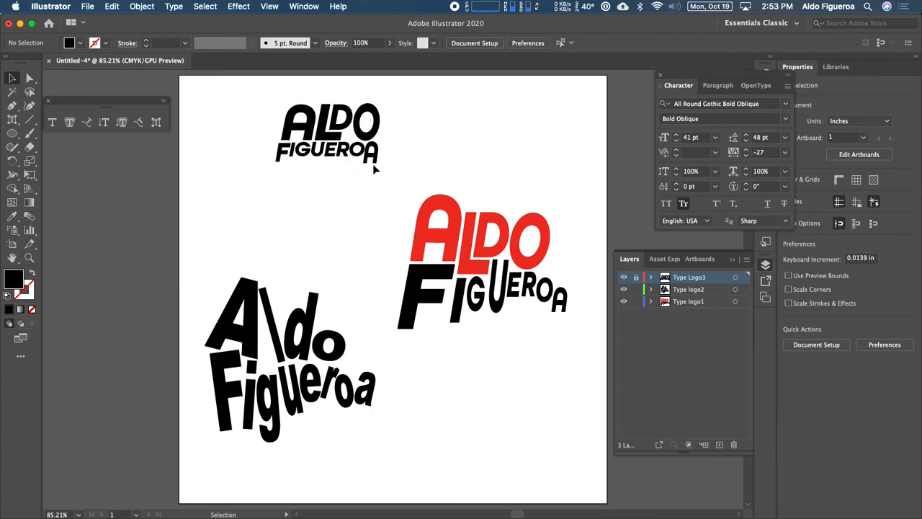
# Try to move the red logo lower and to the right.
pyautogui.click(425, 216)
pyautogui.click(303, 268)
pyautogui.moveTo(450, 305); pyautogui.dragTo(452, 308)
pyautogui.click(356, 265)
pyautogui.moveTo(427, 224); pyautogui.dragTo(469, 314)
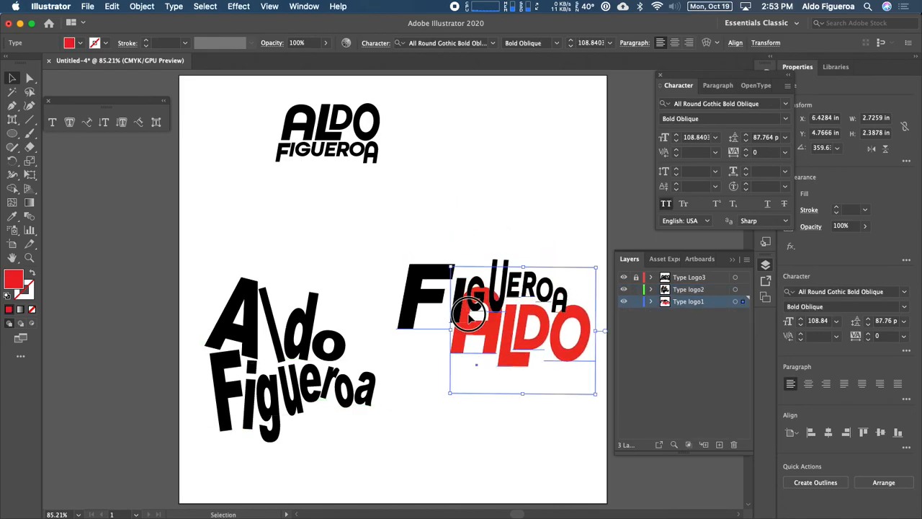
pyautogui.press('t')
pyautogui.click(464, 287)
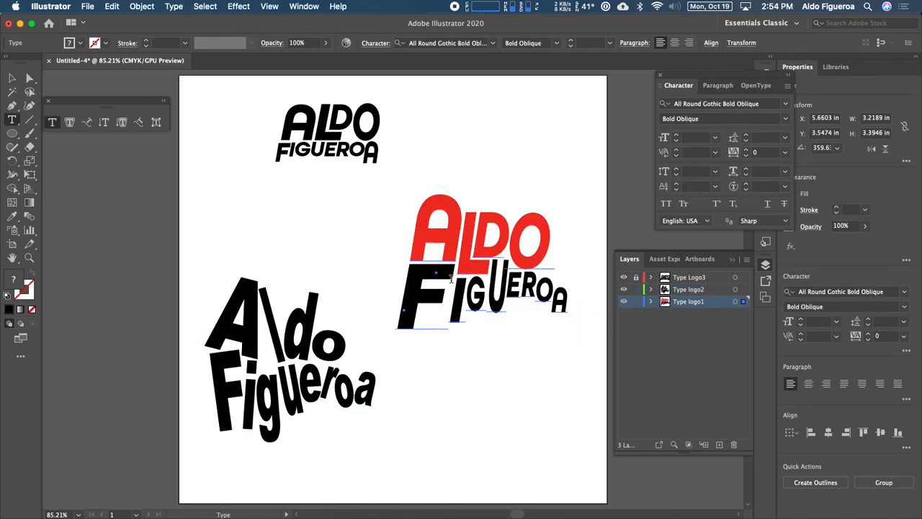
# Toggle the Type Logo3 layer's visibility repeatedly to compare the artwork.
pyautogui.click(624, 278)
pyautogui.click(624, 278)
pyautogui.click(624, 278)
pyautogui.click(624, 277)
pyautogui.click(624, 278)
pyautogui.click(623, 278)
pyautogui.click(623, 278)
pyautogui.click(624, 277)
pyautogui.click(624, 277)
pyautogui.click(624, 277)
# Tear off the shape tools group and choose the Rounded Rectangle tool.
pyautogui.click(14, 135)
pyautogui.moveTo(15, 135); pyautogui.dragTo(118, 147)
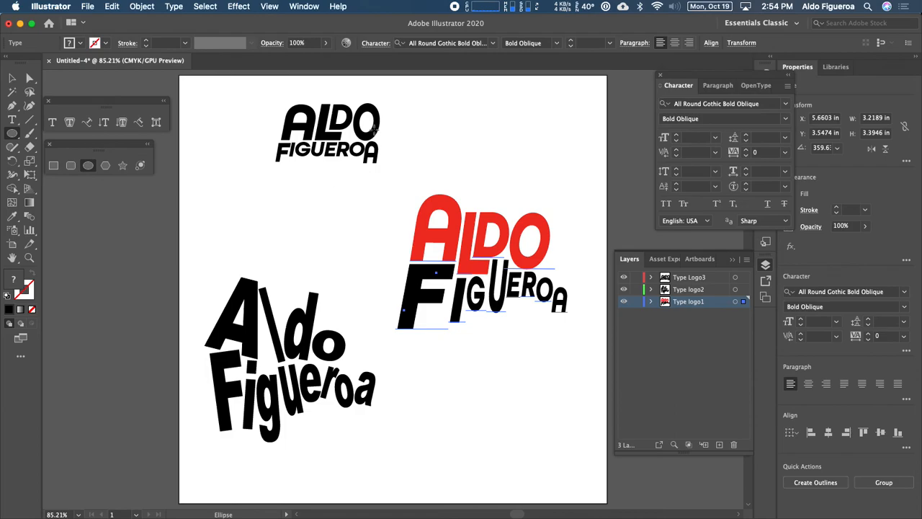
pyautogui.click(71, 167)
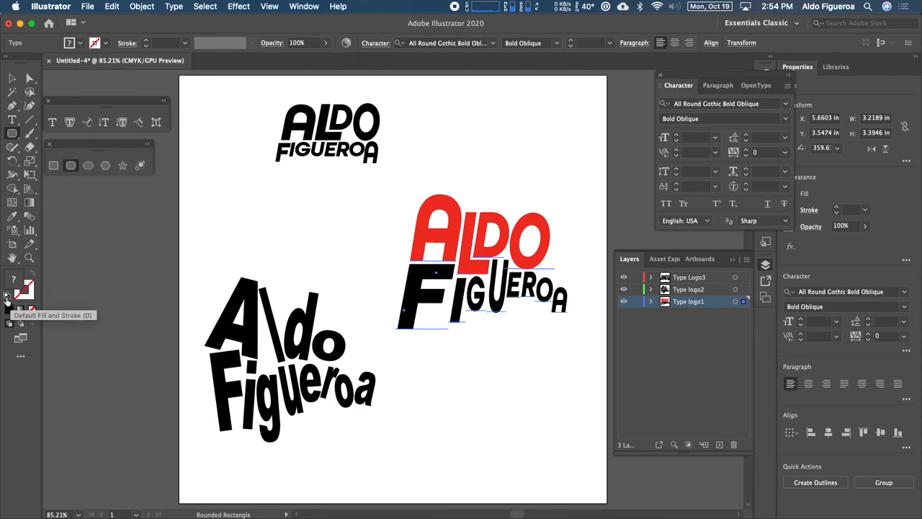
# Apply the default fill and stroke to the selected red logo, then undo it.
pyautogui.click(8, 296)
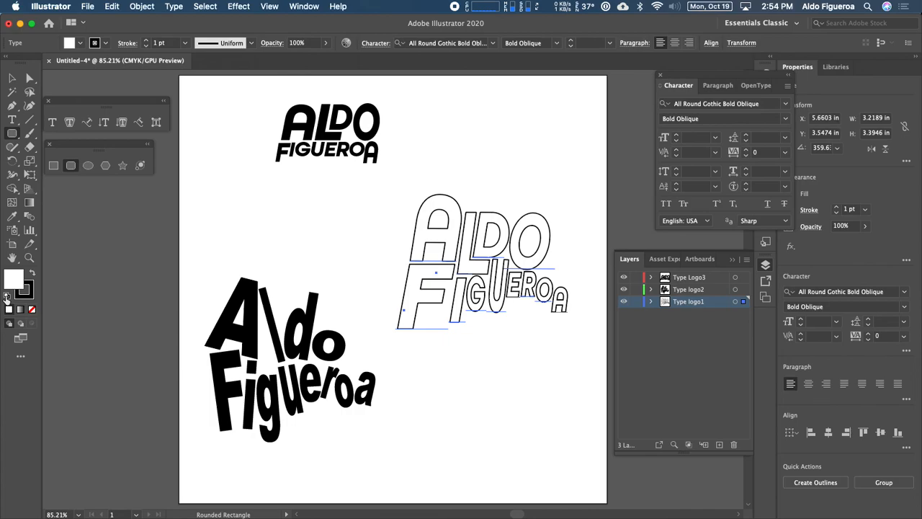
pyautogui.press('super+z')
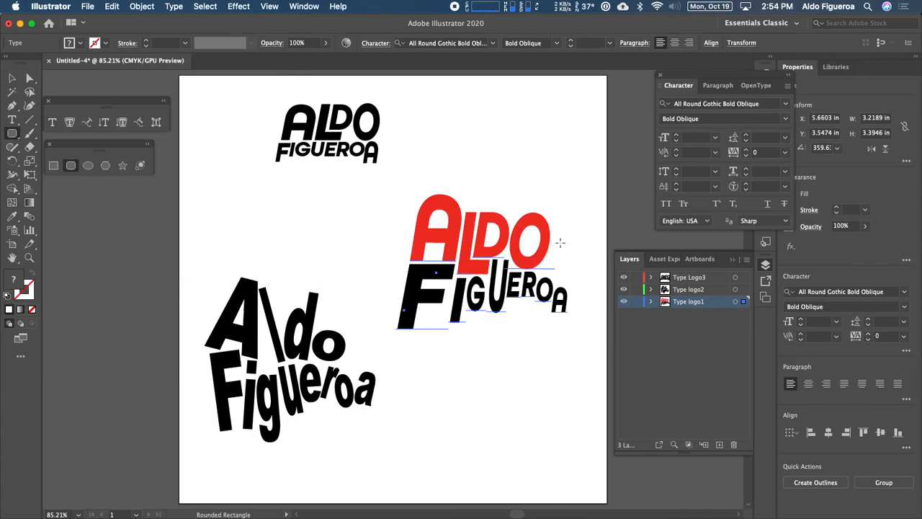
# Switch to the Selection tool and deselect all artwork.
pyautogui.click(12, 81)
pyautogui.click(116, 223)
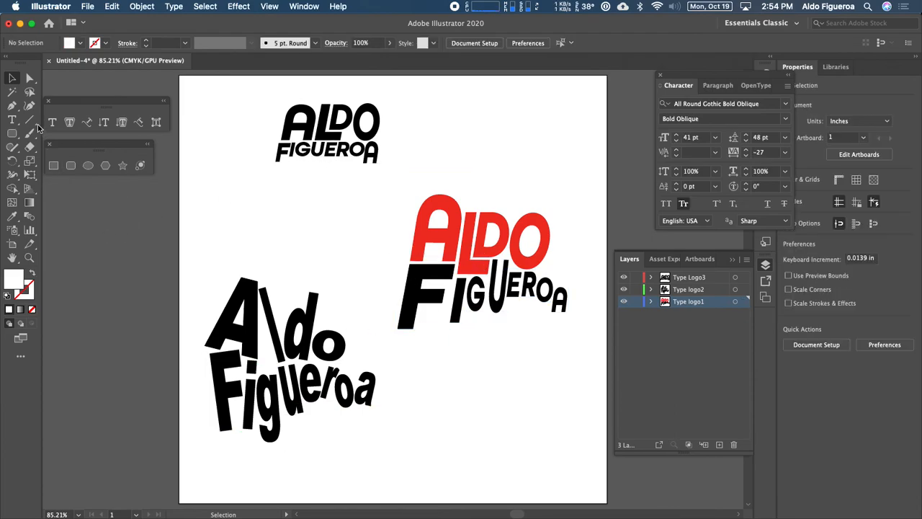
# With the Rounded Rectangle tool and default fill and stroke, draw a rounded rectangle about 2.27 × 1.28 in around the black top logo.
pyautogui.click(12, 134)
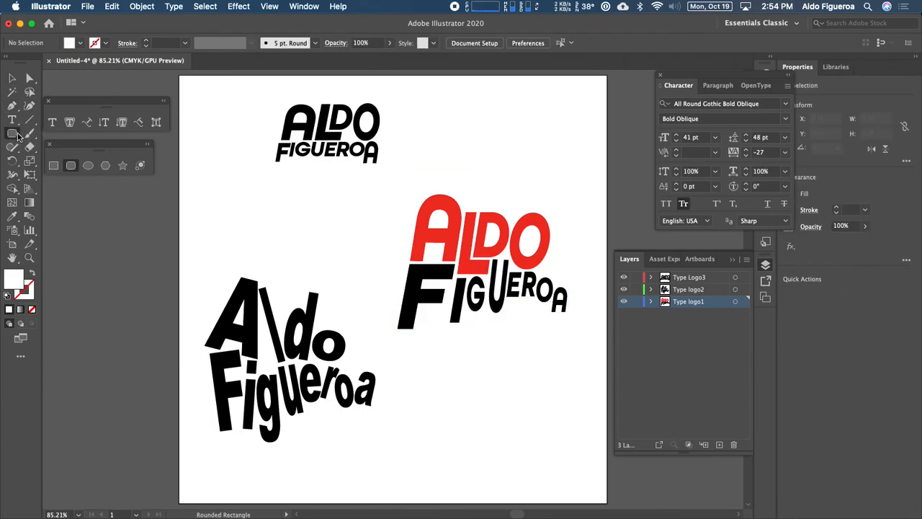
pyautogui.click(6, 296)
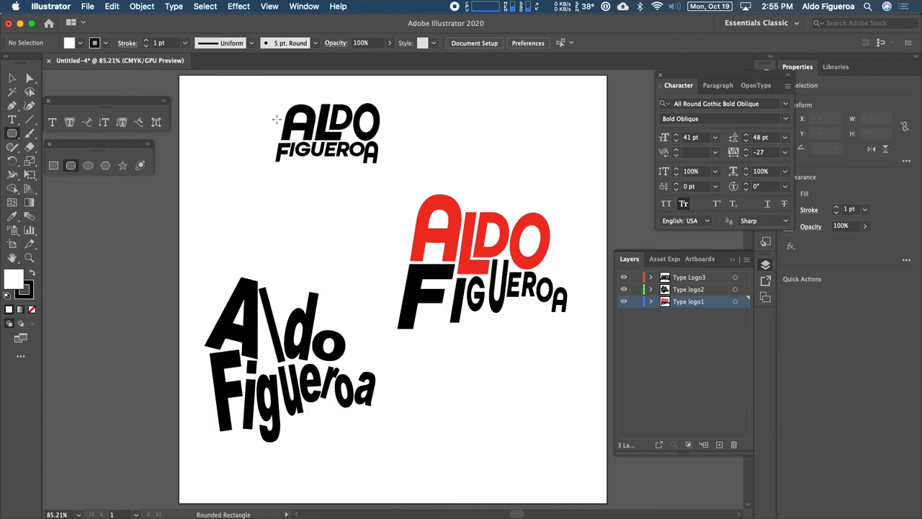
pyautogui.moveTo(266, 100); pyautogui.dragTo(389, 170)
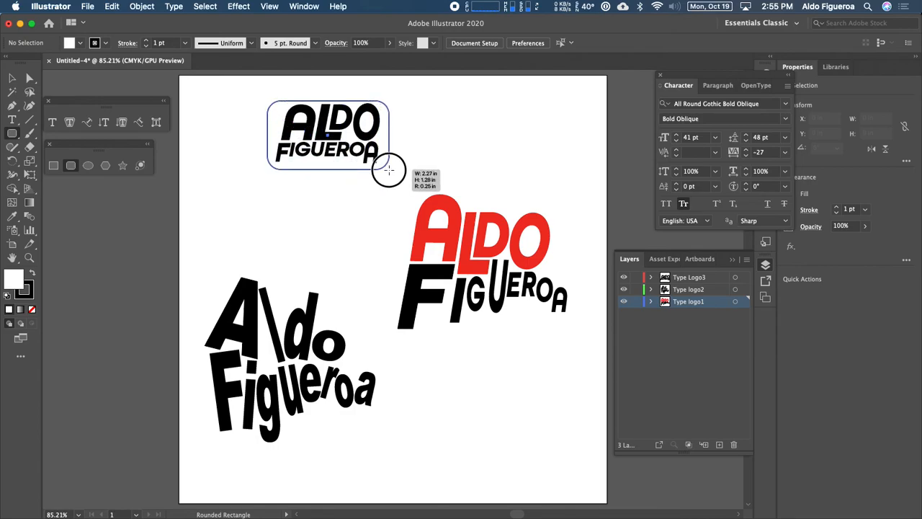
pyautogui.moveTo(389, 169); pyautogui.dragTo(389, 170)
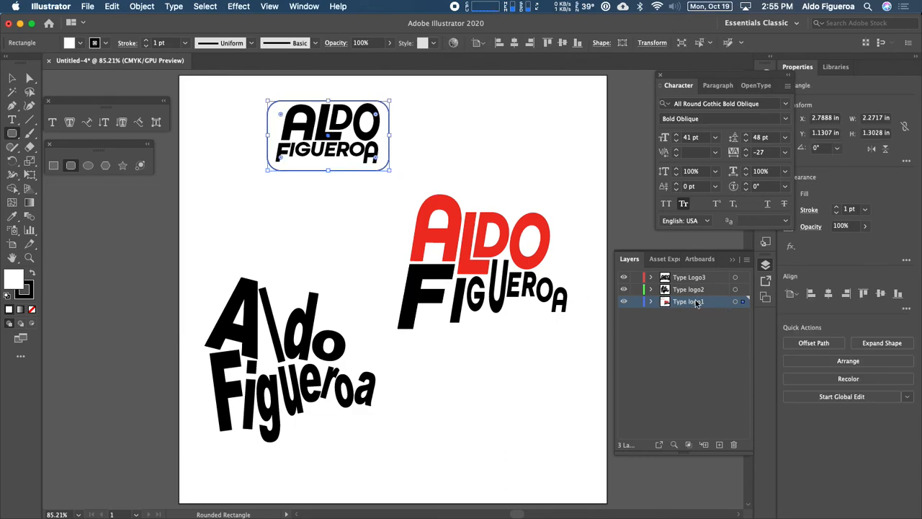
# Move the rounded rectangle from the Type logo1 layer into the Type Logo3 layer.
pyautogui.click(652, 302)
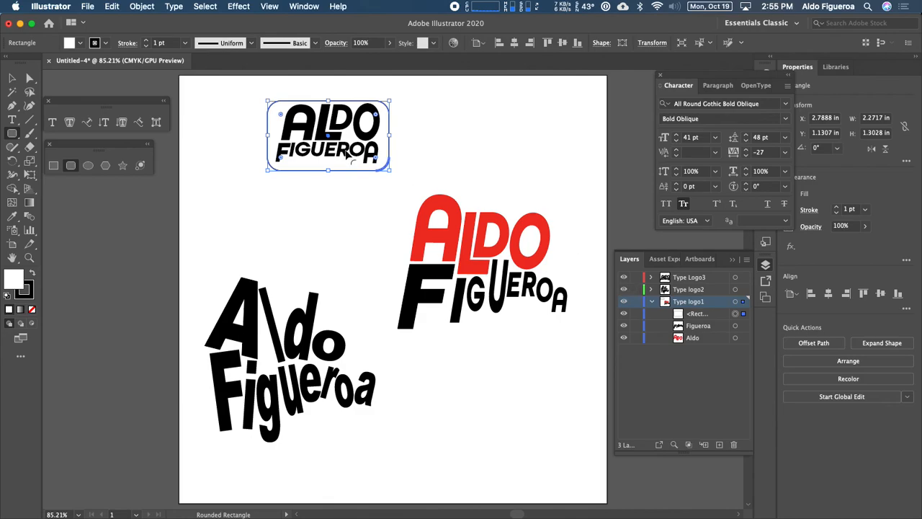
pyautogui.click(432, 151)
pyautogui.click(450, 299)
pyautogui.press('v')
pyautogui.click(342, 227)
pyautogui.click(327, 145)
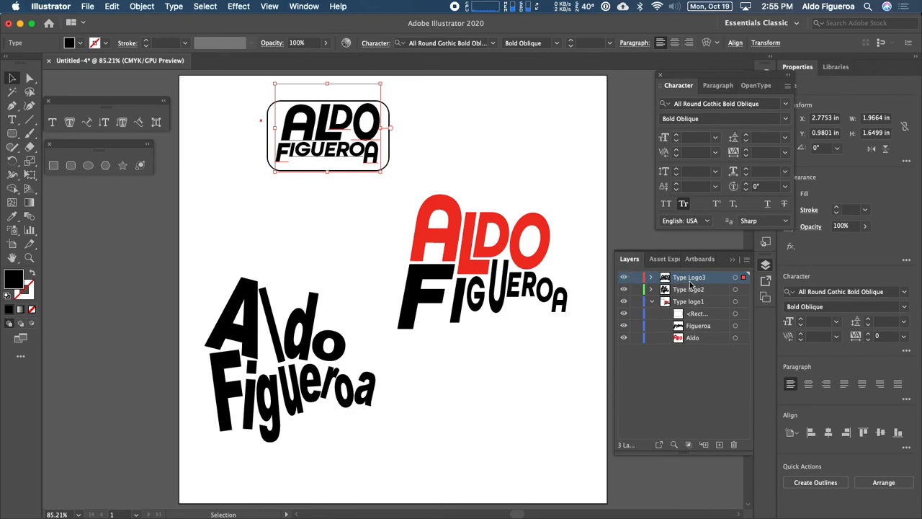
pyautogui.click(696, 315)
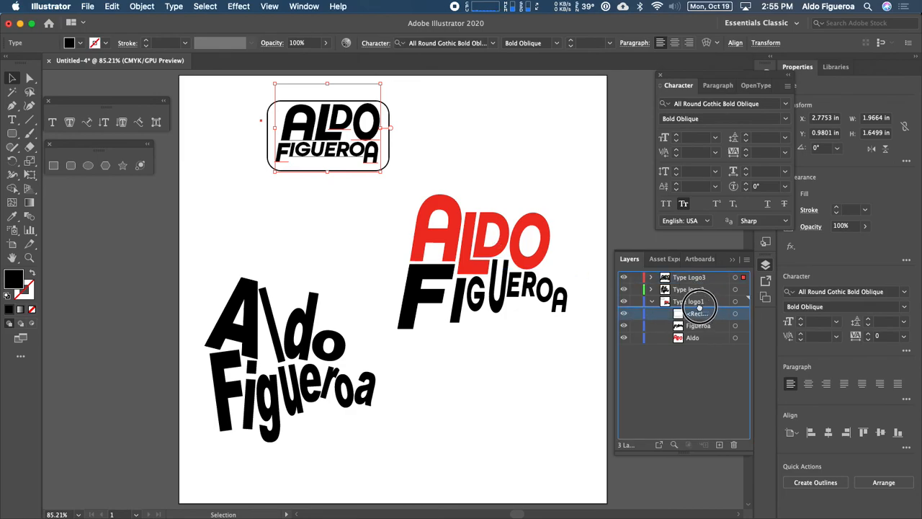
pyautogui.keyDown('super'); pyautogui.click(702, 280); pyautogui.keyUp('super')
pyautogui.moveTo(702, 279); pyautogui.dragTo(702, 279)
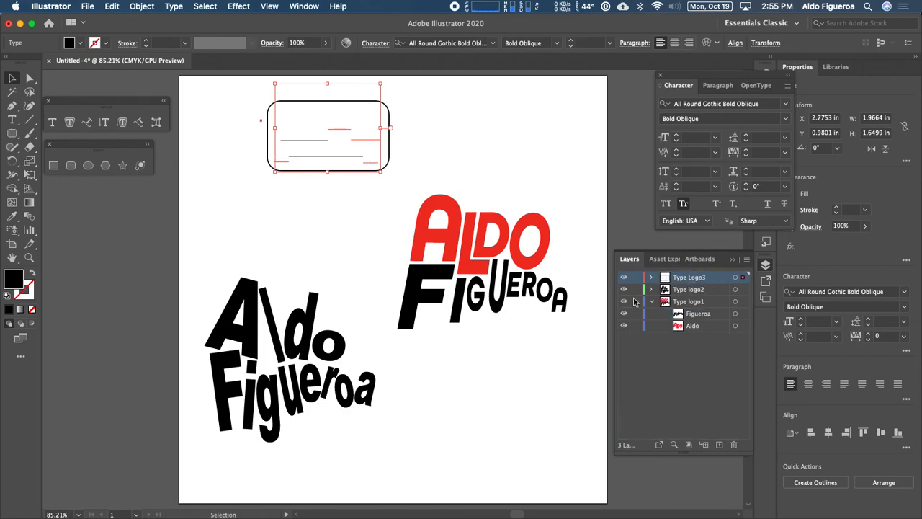
pyautogui.click(650, 302)
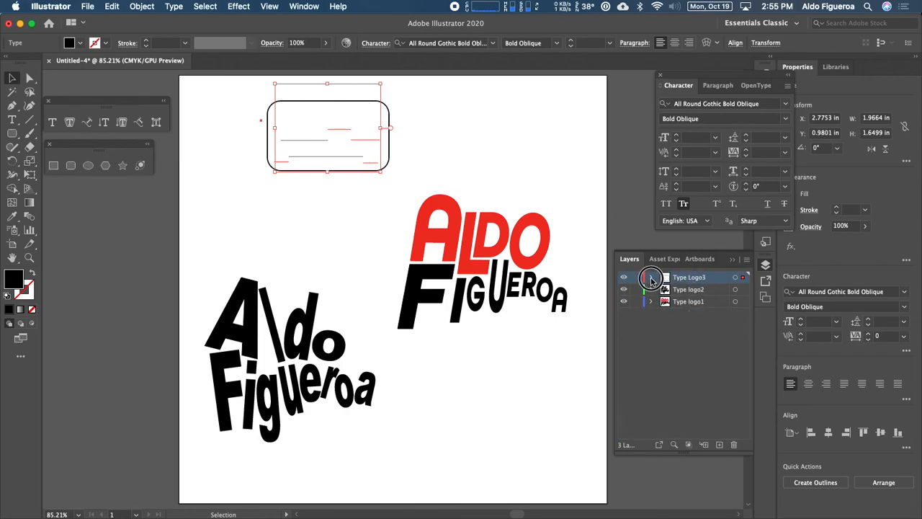
pyautogui.click(650, 277)
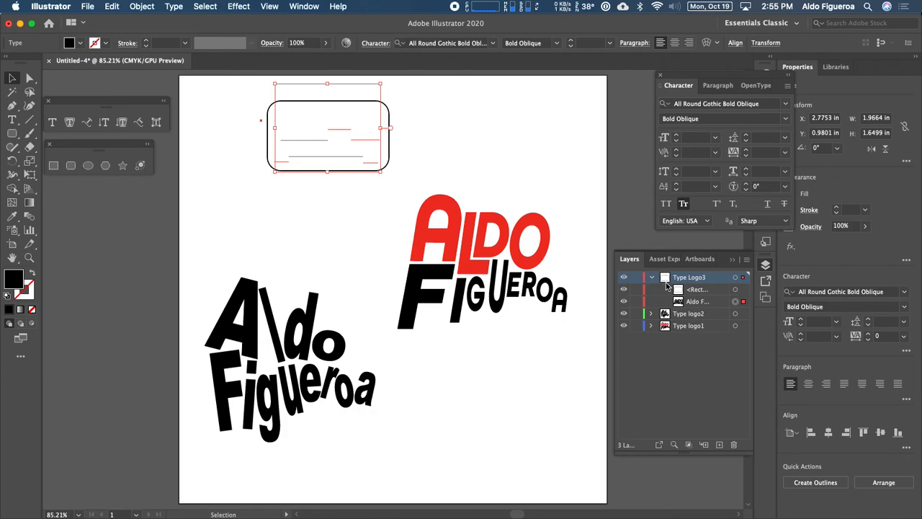
# Send the rounded rectangle to the back, behind the logo text in its layer.
pyautogui.click(409, 115)
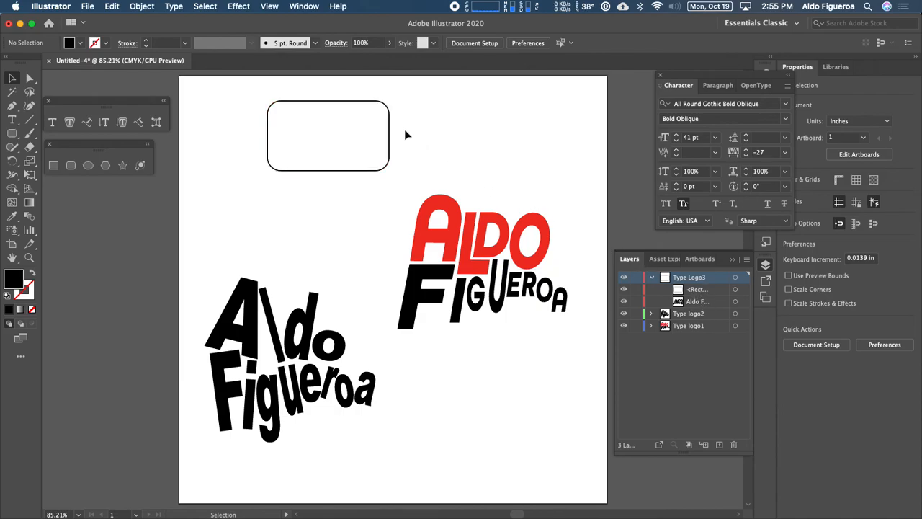
pyautogui.click(697, 290)
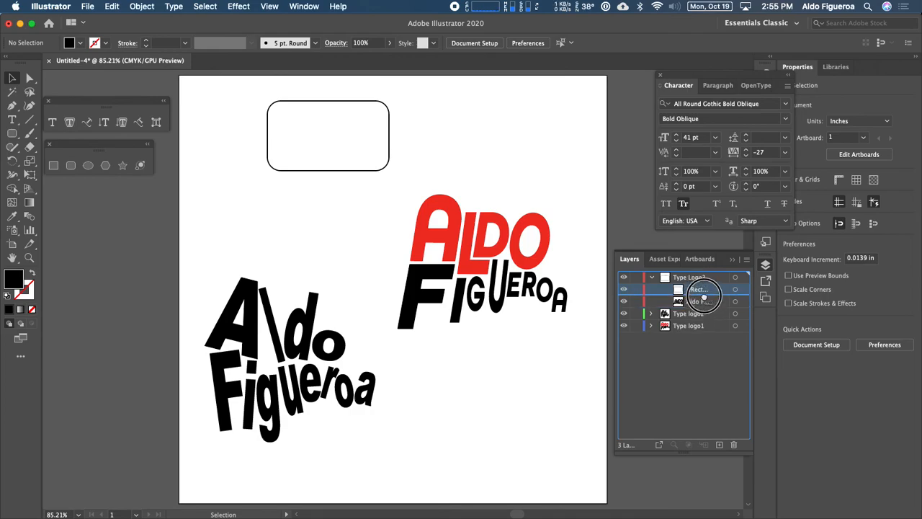
pyautogui.click(382, 121)
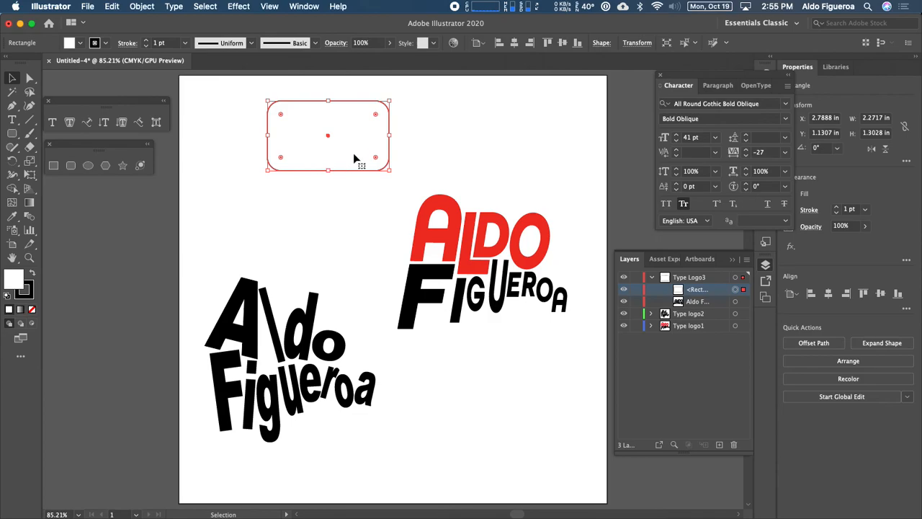
pyautogui.click(379, 132)
pyautogui.rightClick(379, 131)
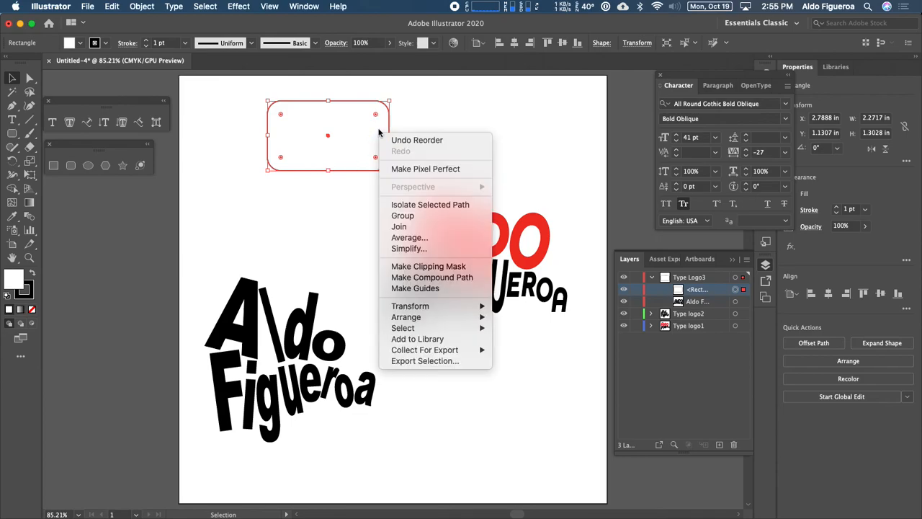
pyautogui.moveTo(433, 317)
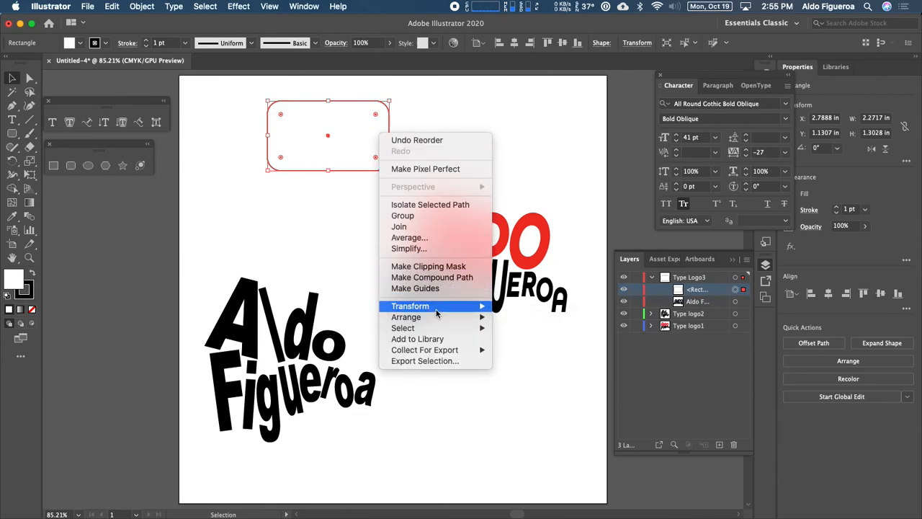
pyautogui.moveTo(487, 321)
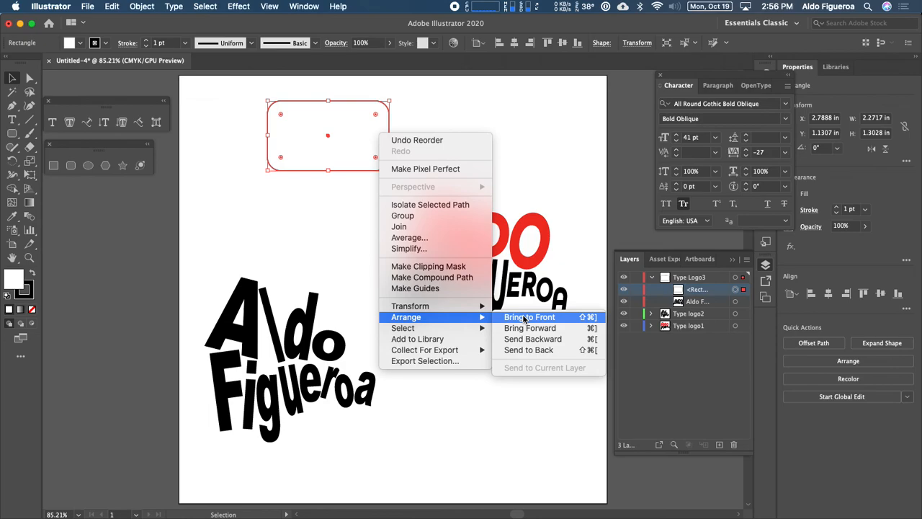
pyautogui.click(549, 349)
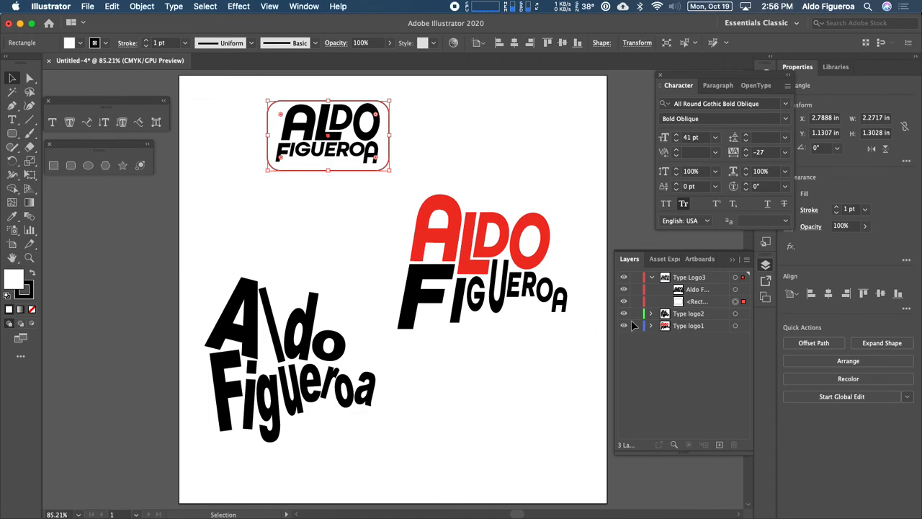
# Zoom in on the top logo and set the logo text's fill to white.
pyautogui.click(461, 137)
pyautogui.click(324, 172)
pyautogui.press('super+1')
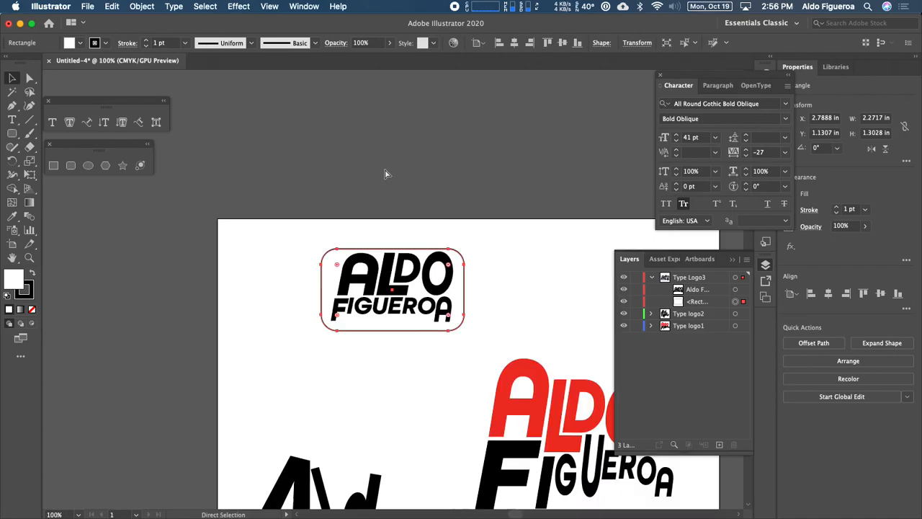
pyautogui.press('super+equal')
pyautogui.press('super+equal')
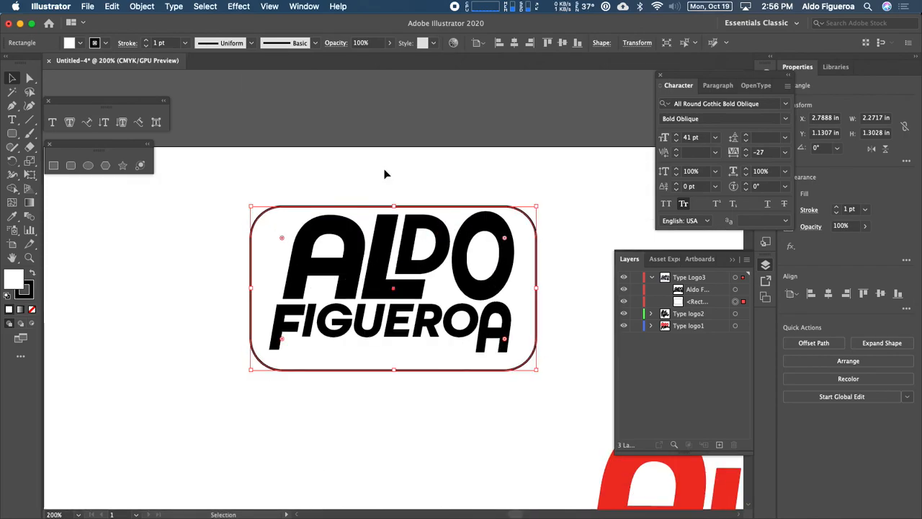
pyautogui.press('super+equal')
pyautogui.moveTo(396, 168); pyautogui.dragTo(372, 178)
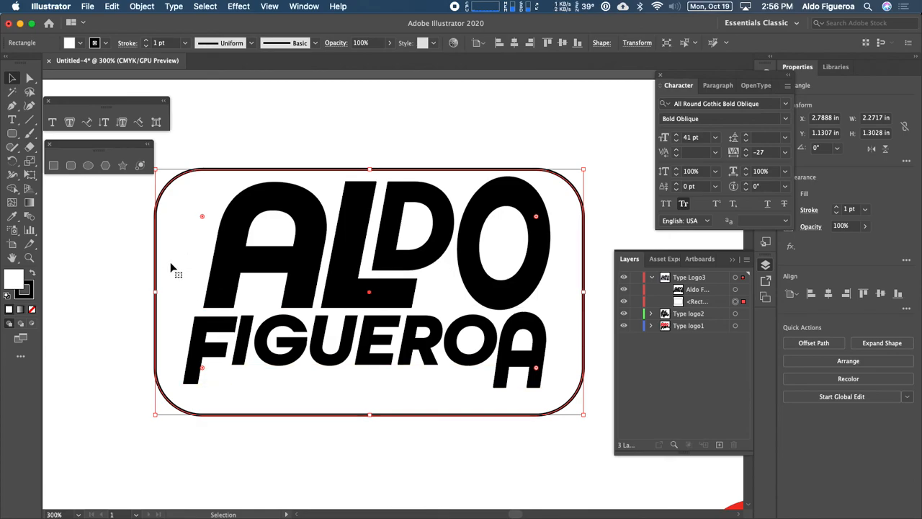
pyautogui.click(223, 282)
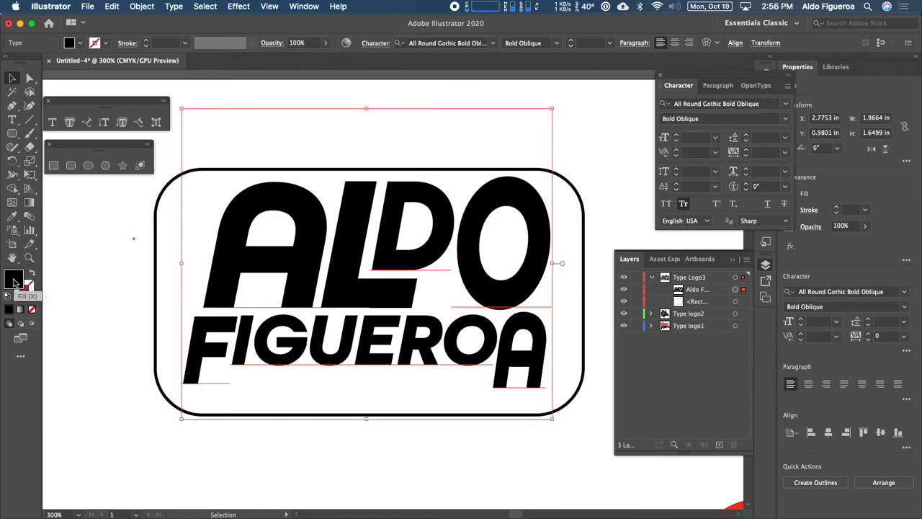
pyautogui.click(70, 43)
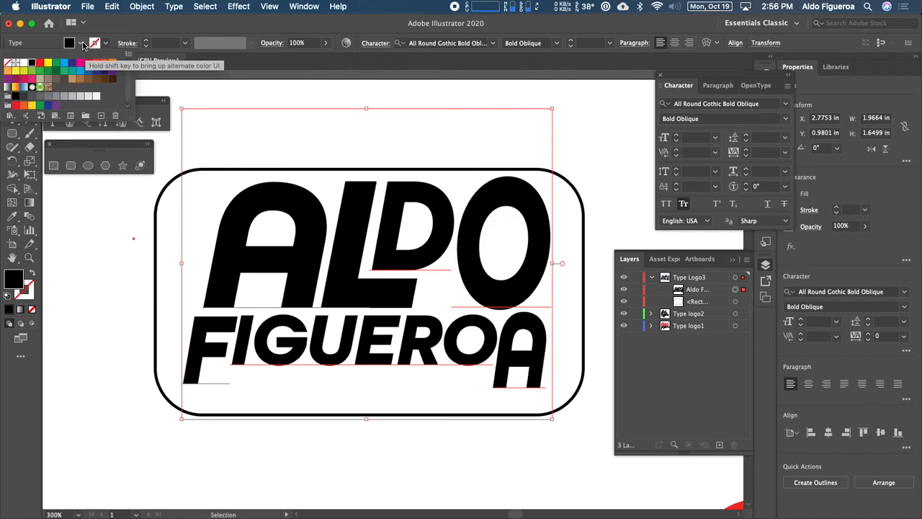
pyautogui.click(23, 63)
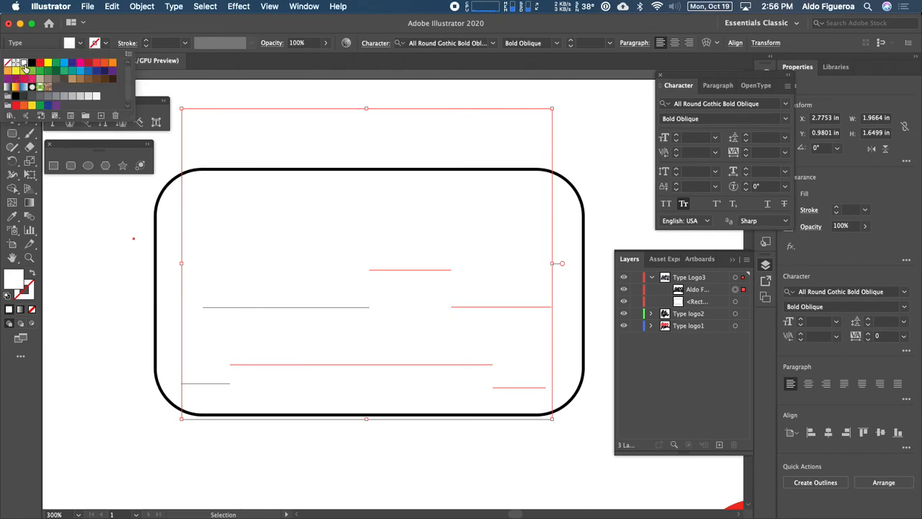
# Swap the rounded rectangle's fill and stroke so it fills black.
pyautogui.click(160, 350)
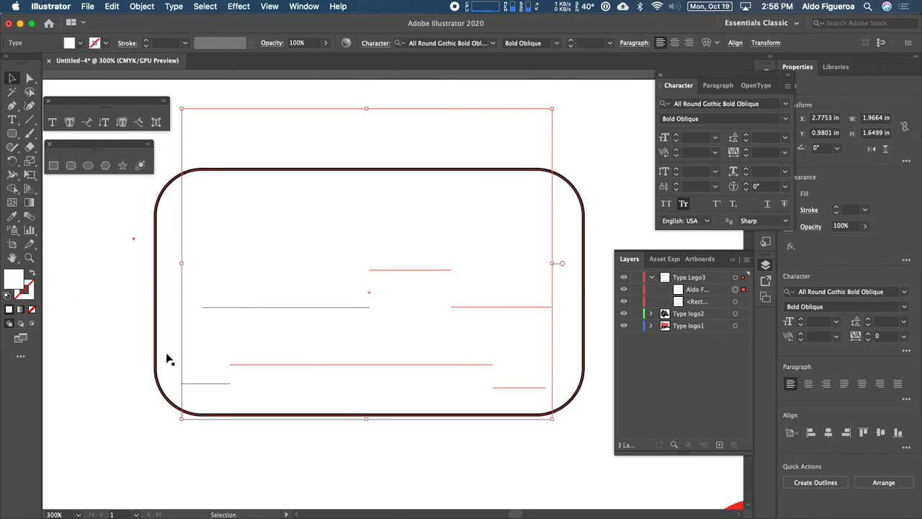
pyautogui.click(166, 358)
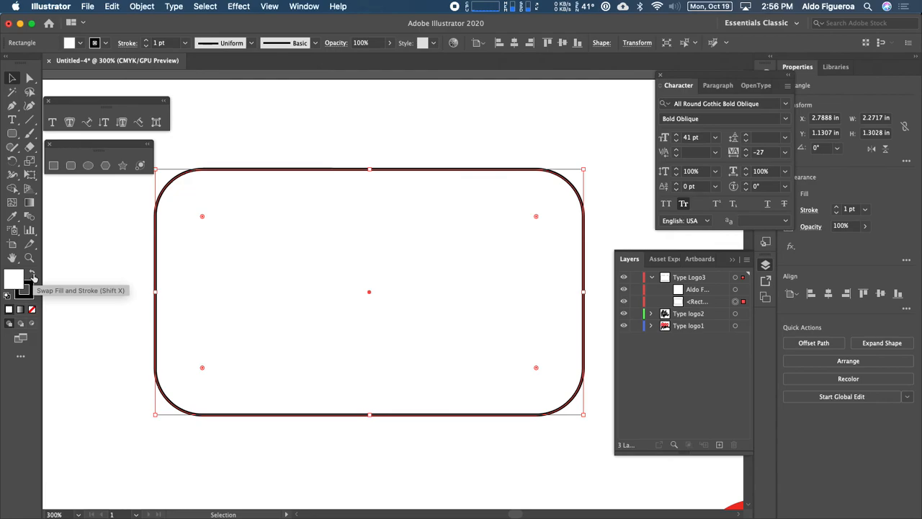
pyautogui.click(33, 276)
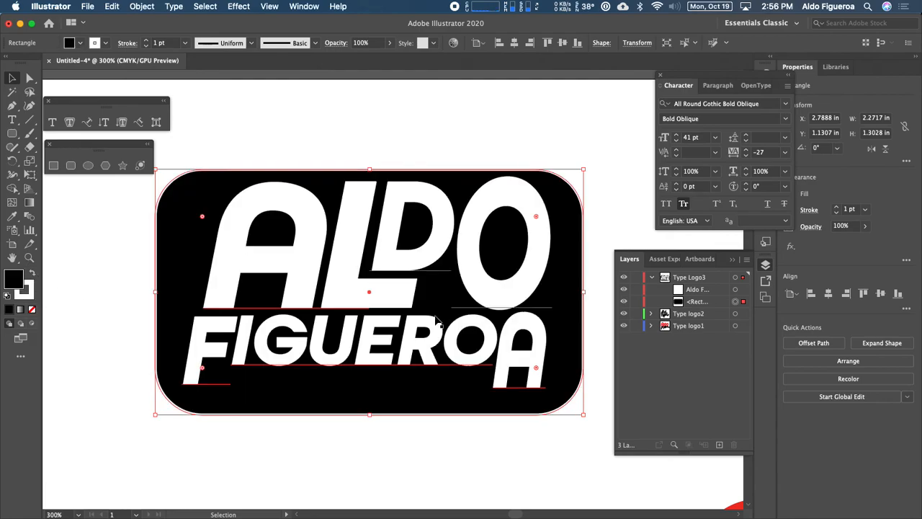
# Set the rounded rectangle's stroke color to a blue swatch.
pyautogui.click(144, 301)
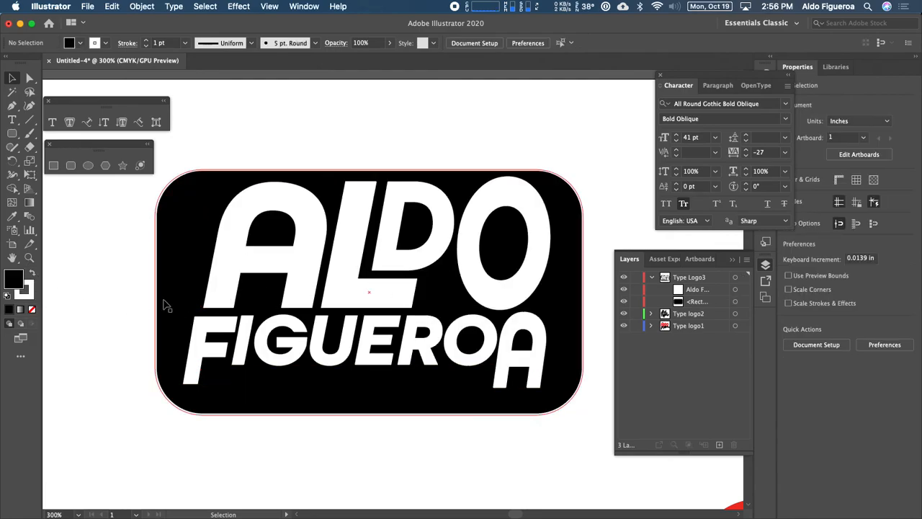
pyautogui.click(183, 256)
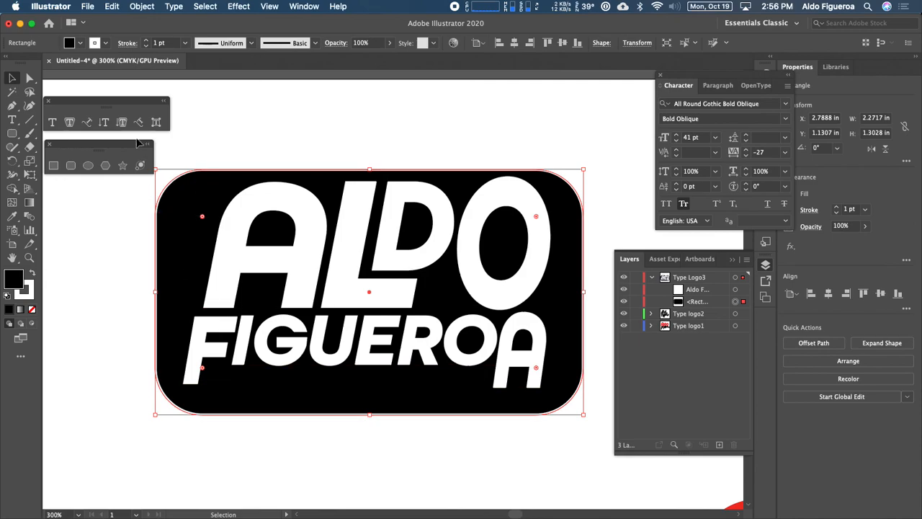
pyautogui.click(105, 42)
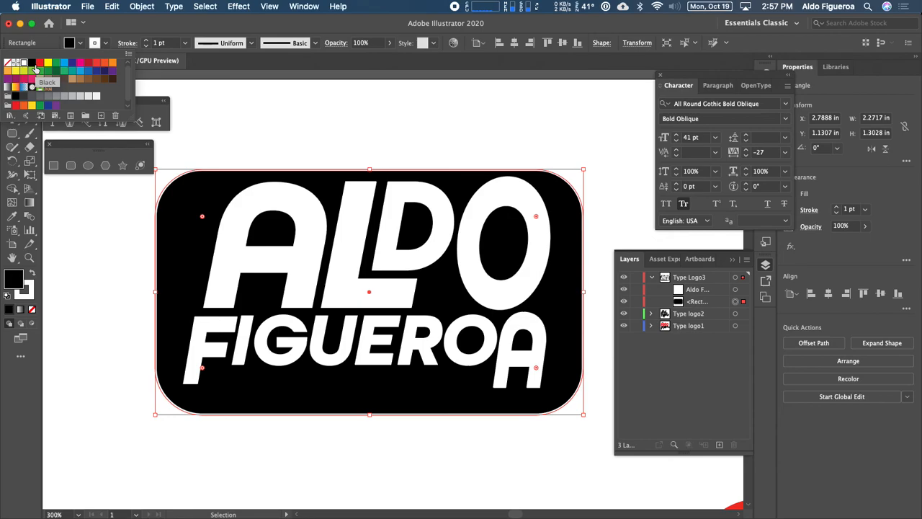
pyautogui.click(47, 64)
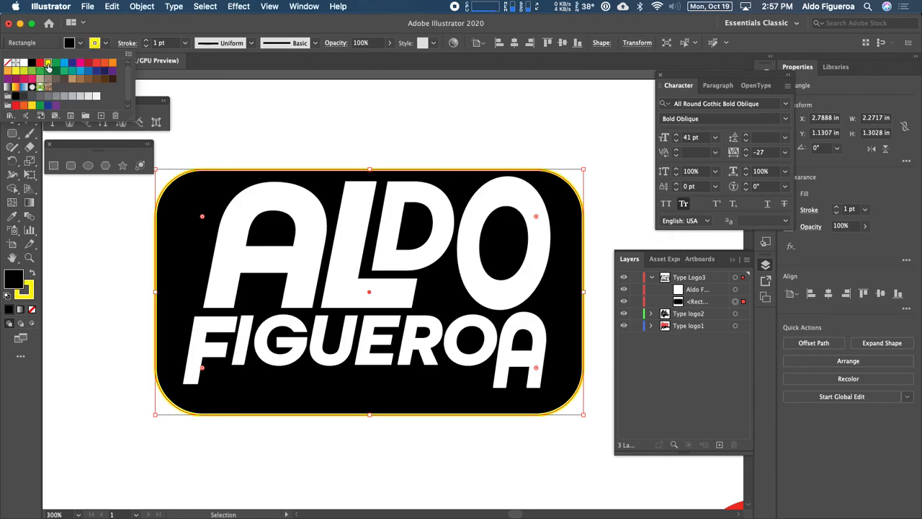
pyautogui.click(39, 64)
pyautogui.click(65, 70)
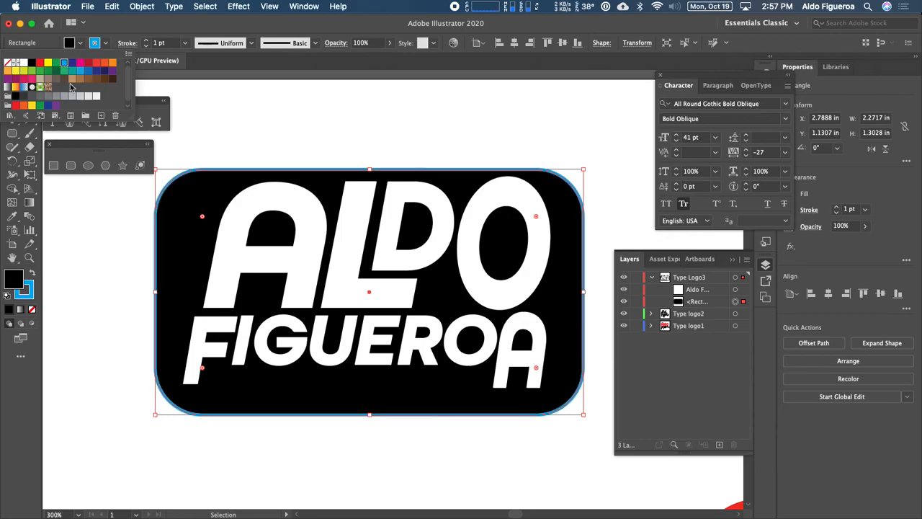
# Increase the rectangle's stroke weight to 3 pt and align the stroke to the outside.
pyautogui.click(147, 42)
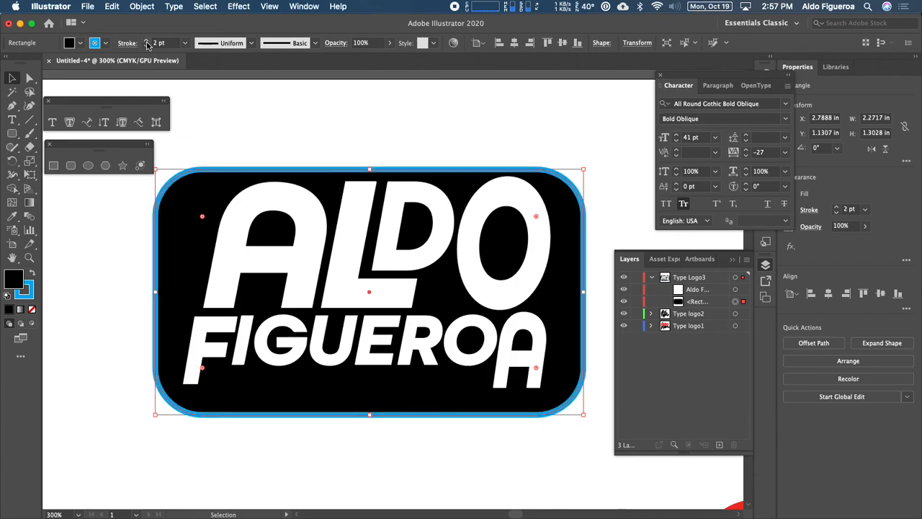
pyautogui.click(147, 41)
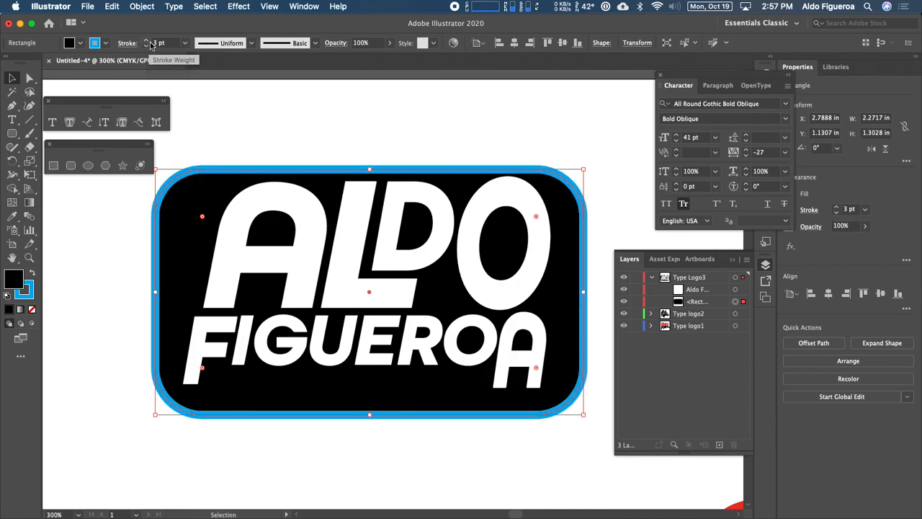
pyautogui.click(135, 49)
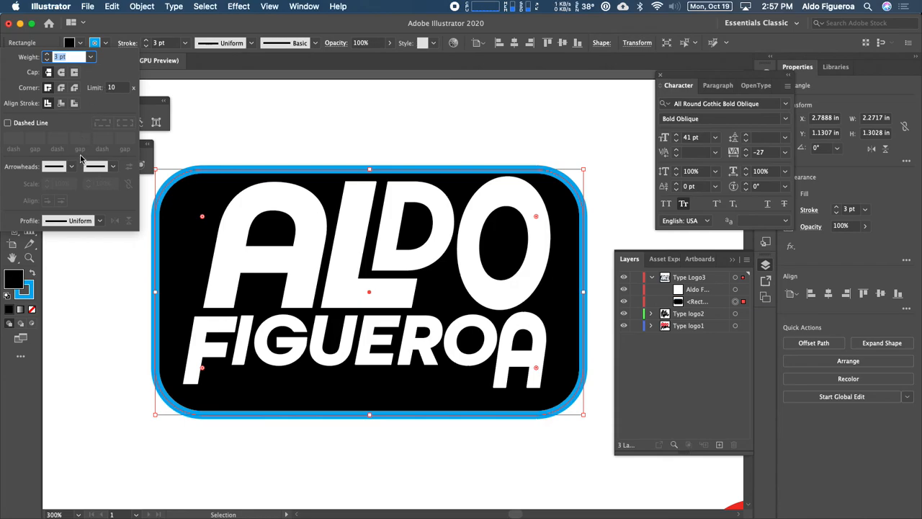
pyautogui.click(73, 104)
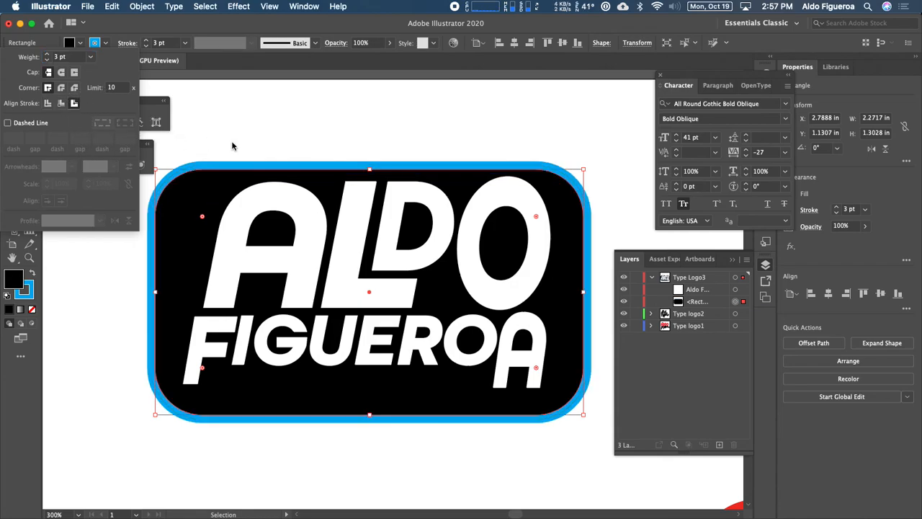
# Resize the rounded rectangle to about 2.51 in wide and 1.19 in tall around the logo lettering.
pyautogui.click(352, 127)
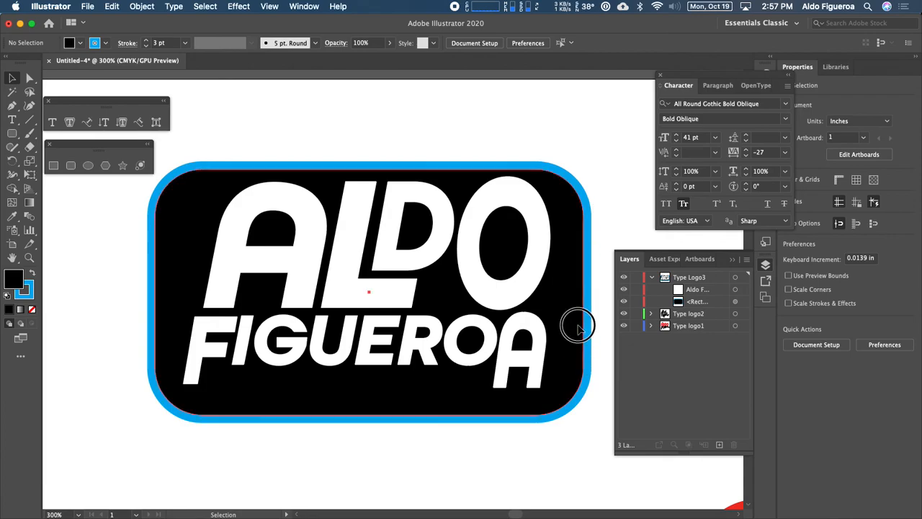
pyautogui.click(577, 287)
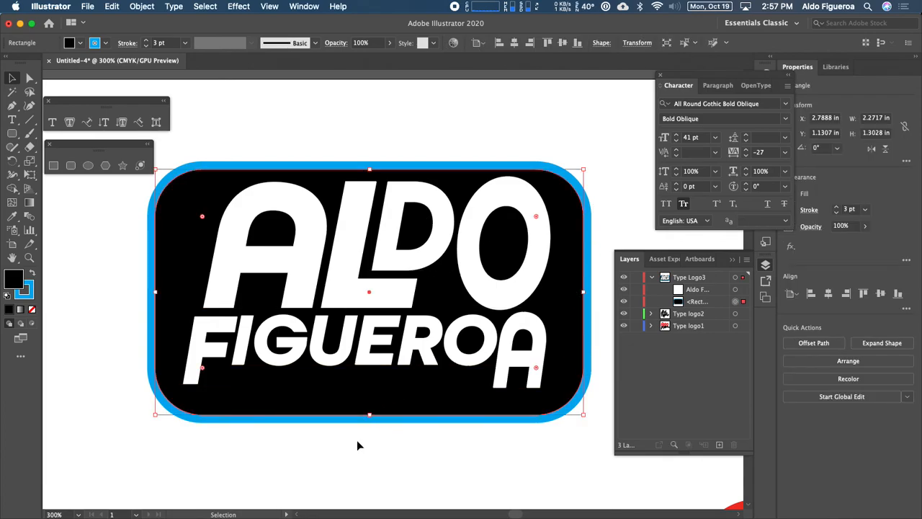
pyautogui.moveTo(364, 418); pyautogui.dragTo(371, 413)
pyautogui.moveTo(369, 403); pyautogui.dragTo(373, 396)
pyautogui.moveTo(583, 282); pyautogui.dragTo(606, 286)
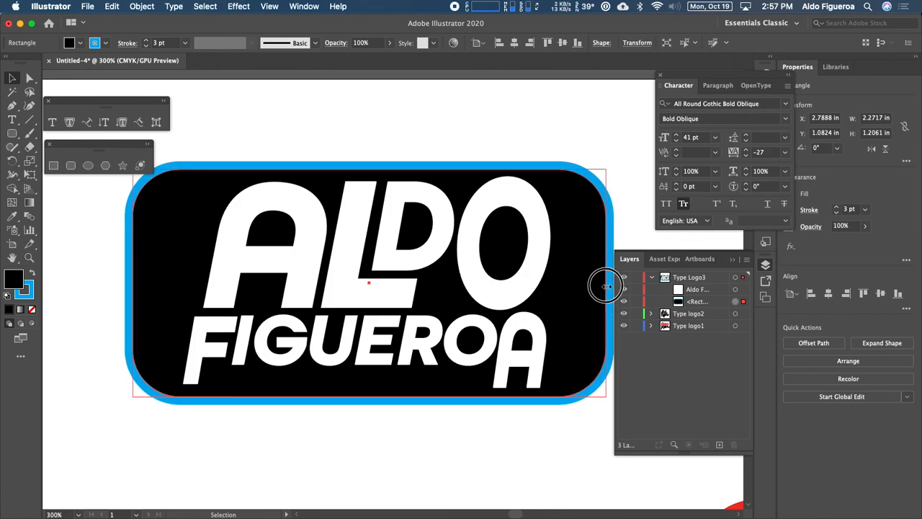
pyautogui.moveTo(370, 395); pyautogui.dragTo(370, 393)
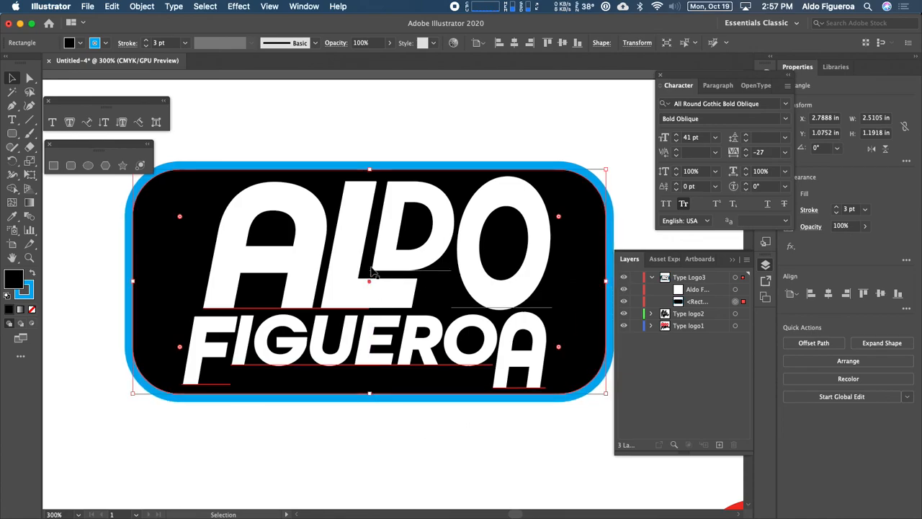
pyautogui.moveTo(369, 170); pyautogui.dragTo(369, 170)
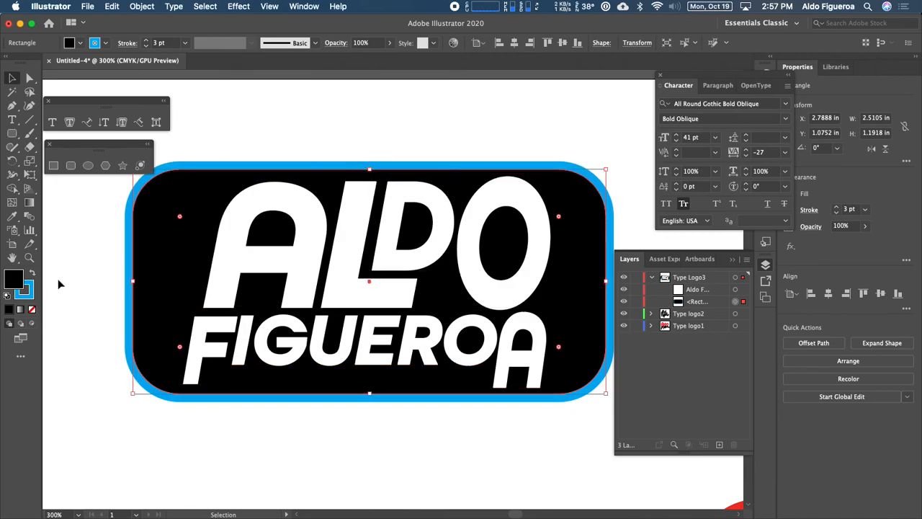
# Remove the rounded rectangle's stroke.
pyautogui.click(31, 294)
pyautogui.click(32, 309)
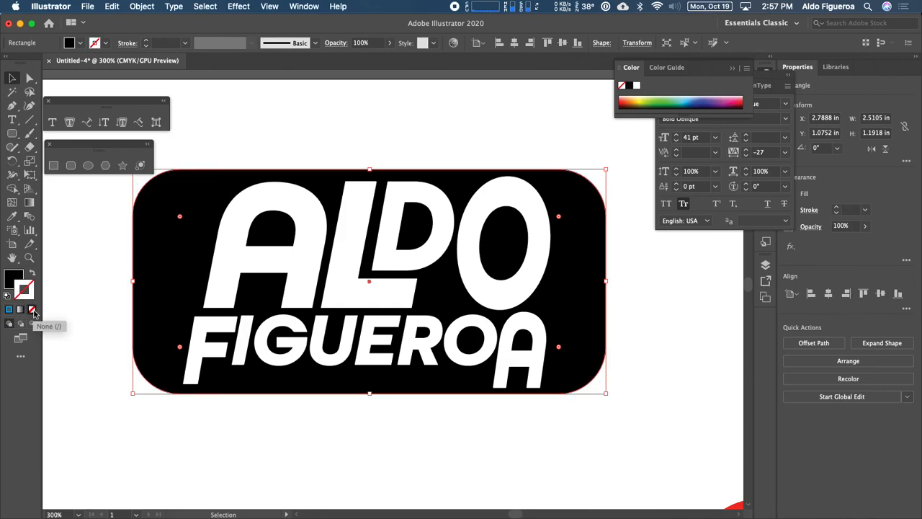
pyautogui.click(67, 344)
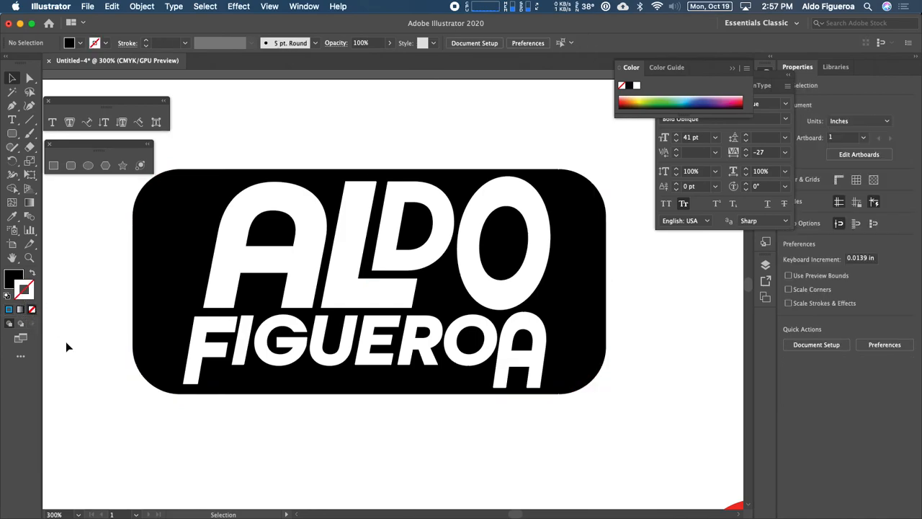
# Increase the rectangle's corner radius and nudge the rectangle to the right.
pyautogui.click(156, 304)
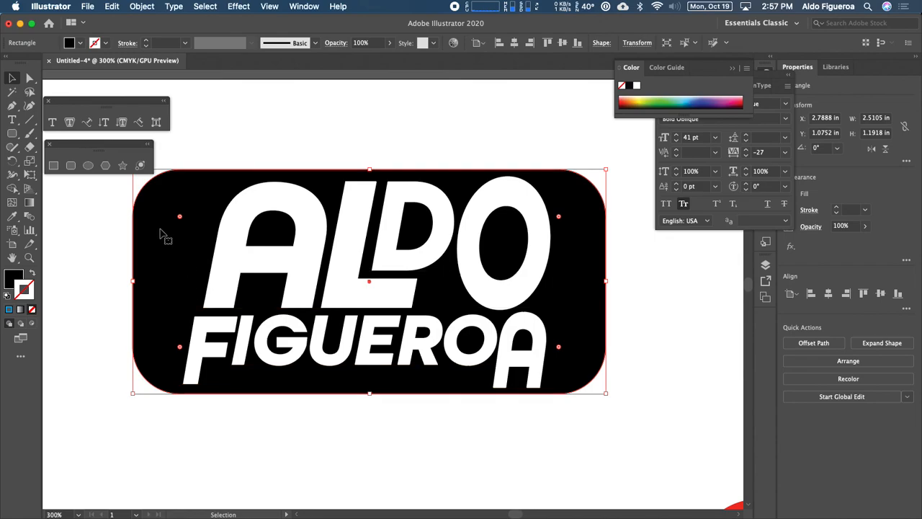
pyautogui.moveTo(180, 217); pyautogui.dragTo(199, 245)
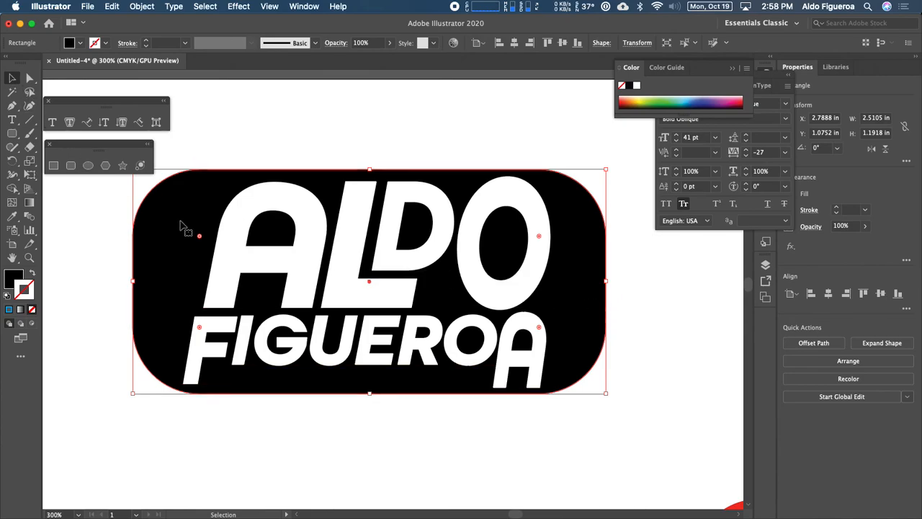
pyautogui.press('Right')
pyautogui.press('Right')
pyautogui.press('Right')
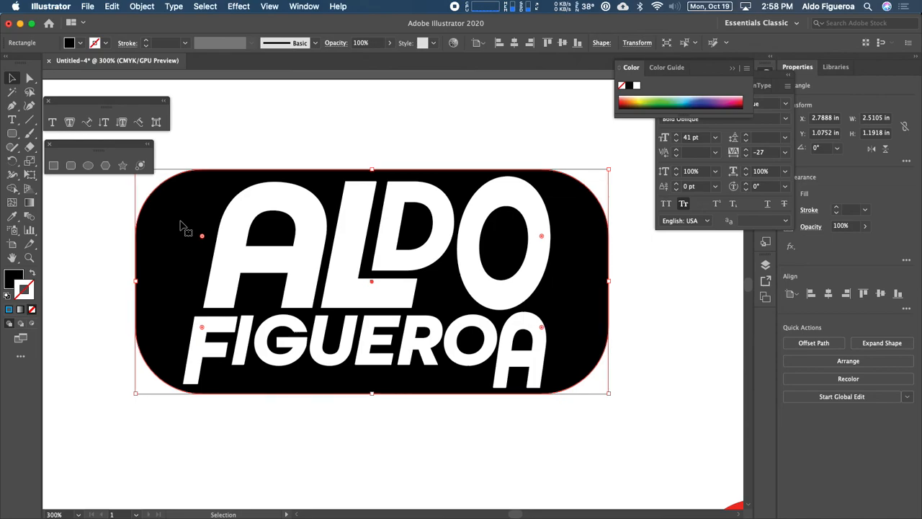
pyautogui.press('Right')
pyautogui.press('Right')
pyautogui.press('Right')
pyautogui.press('Right')
pyautogui.press('Right')
pyautogui.press('Right')
pyautogui.press('Right')
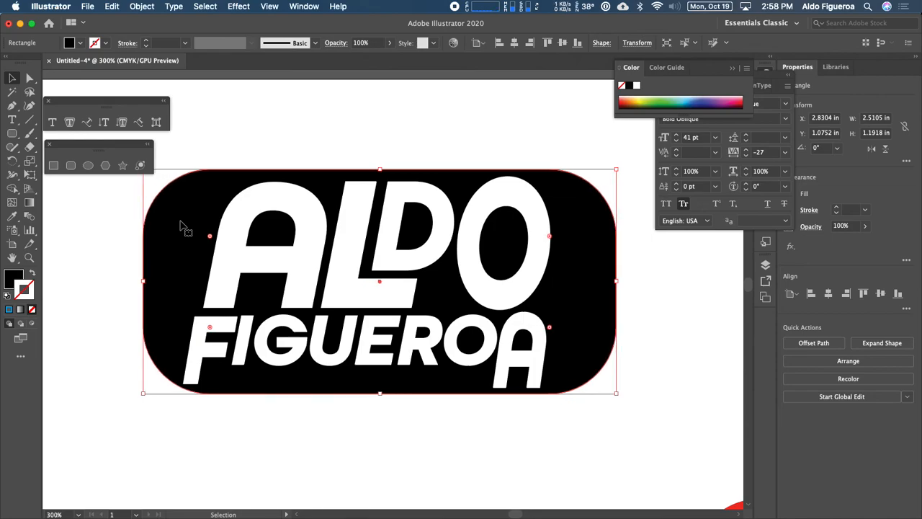
pyautogui.press('Right')
pyautogui.press('Right')
pyautogui.press('Right')
pyautogui.press('Right')
pyautogui.press('Right')
pyautogui.press('Right')
pyautogui.press('Right')
pyautogui.press('Right')
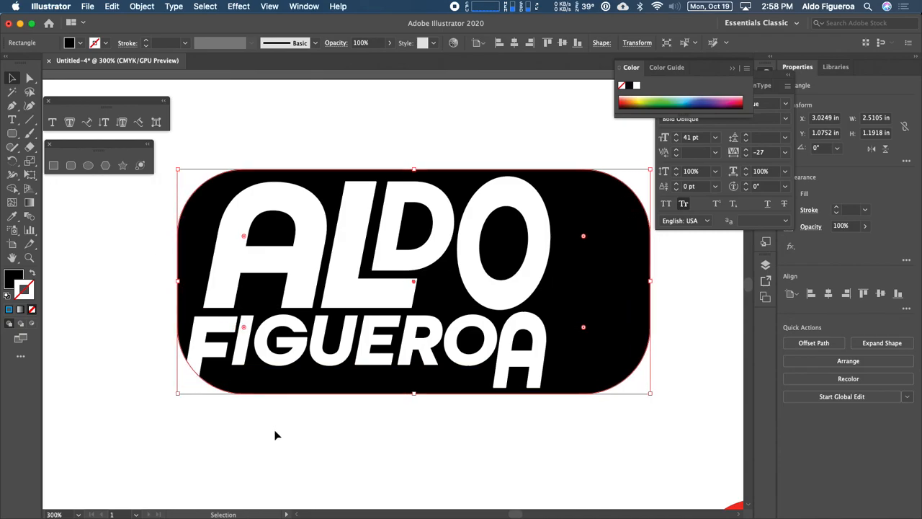
pyautogui.click(281, 446)
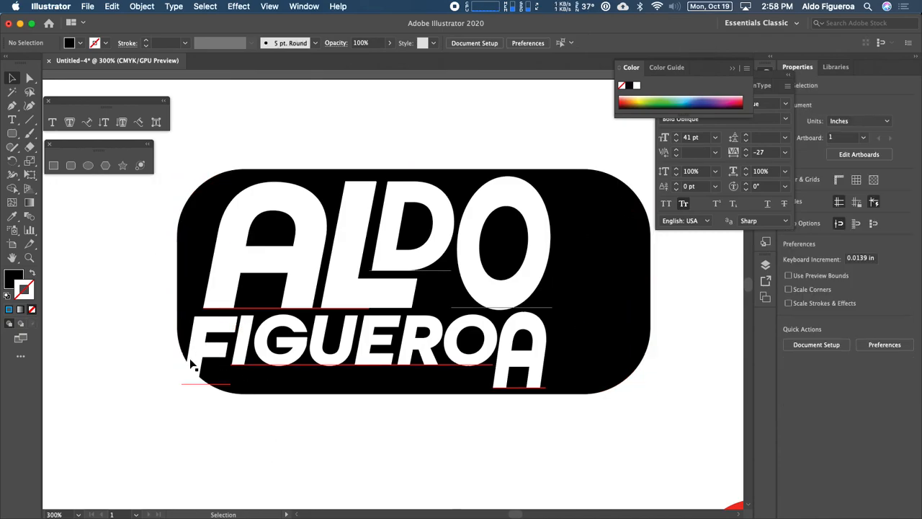
# Narrow the rounded rectangle to about 2.04 in wide so it hugs the lettering.
pyautogui.click(643, 291)
pyautogui.moveTo(651, 281); pyautogui.dragTo(569, 295)
pyautogui.click(626, 318)
pyautogui.click(556, 304)
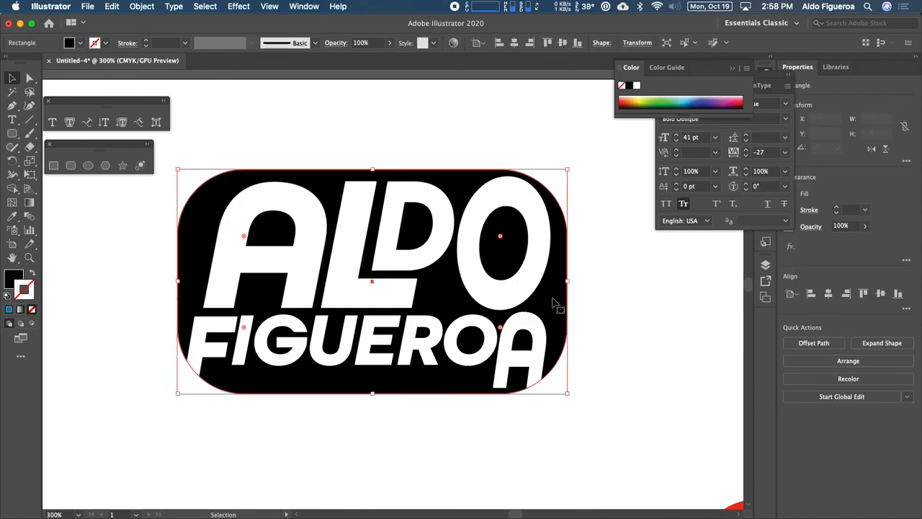
pyautogui.moveTo(567, 281); pyautogui.dragTo(563, 283)
pyautogui.click(597, 293)
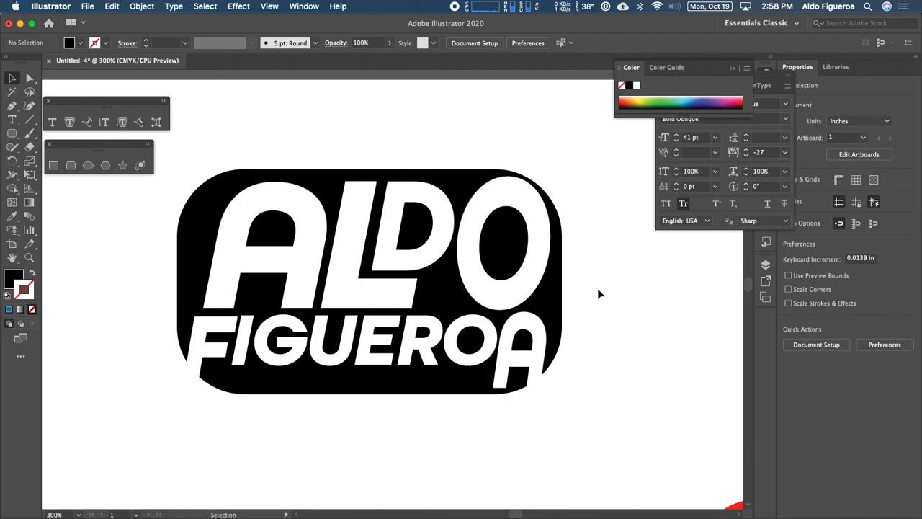
# Give the rounded rectangle a blue stroke and set its weight to 4 pt.
pyautogui.press('super+minus')
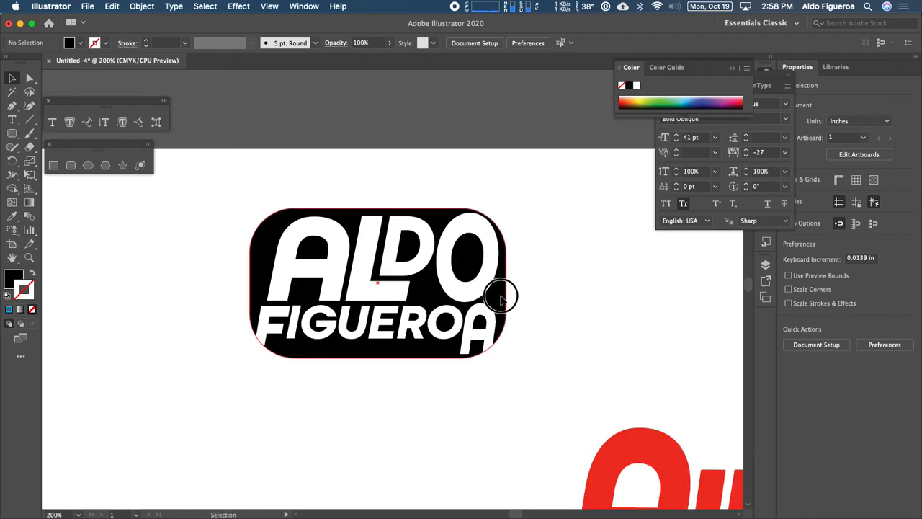
pyautogui.click(501, 297)
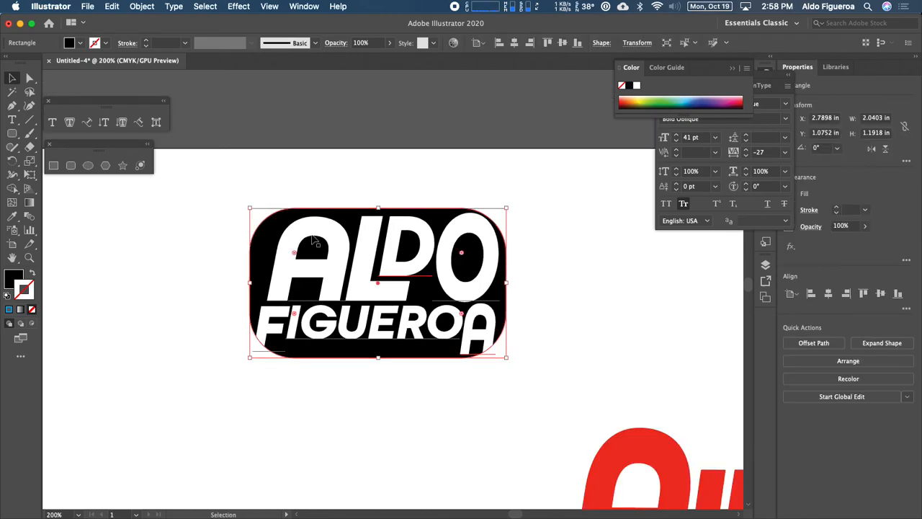
pyautogui.click(9, 309)
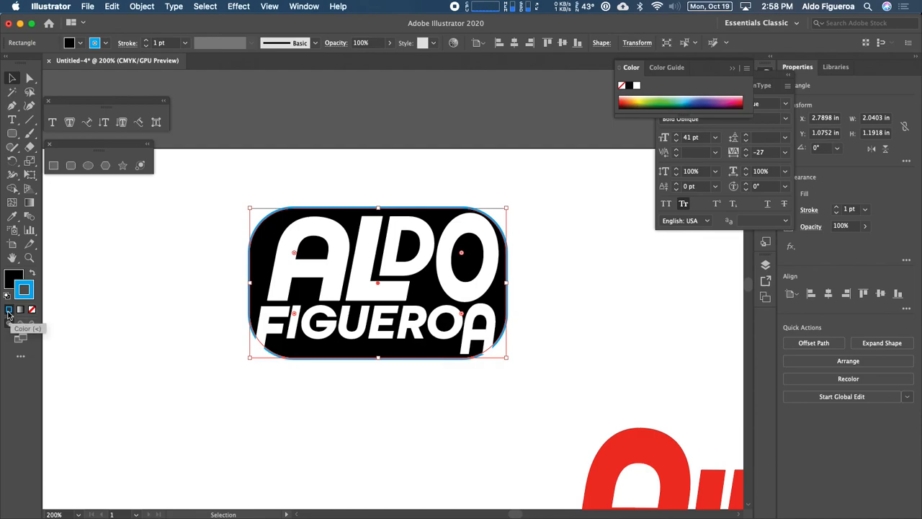
pyautogui.click(146, 40)
pyautogui.click(145, 39)
pyautogui.click(146, 40)
pyautogui.click(190, 260)
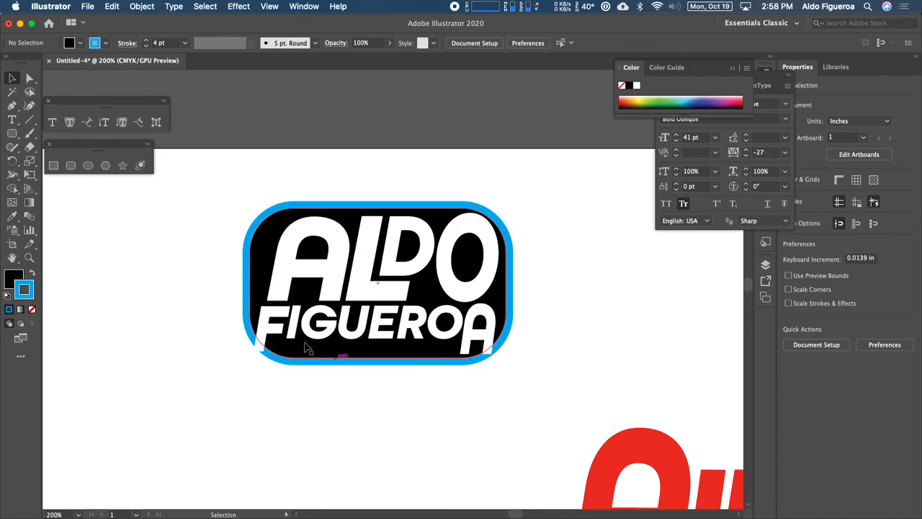
# Set the rounded rectangle's stroke color to white.
pyautogui.click(105, 42)
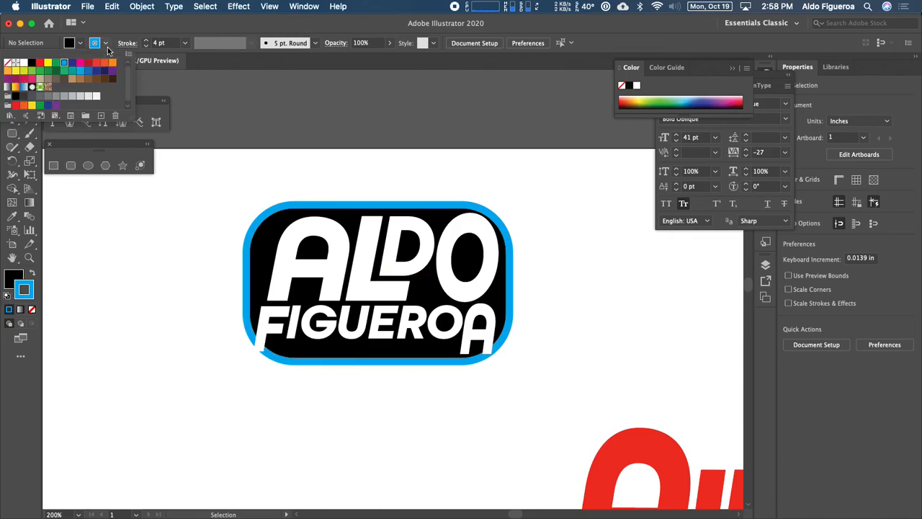
pyautogui.click(24, 63)
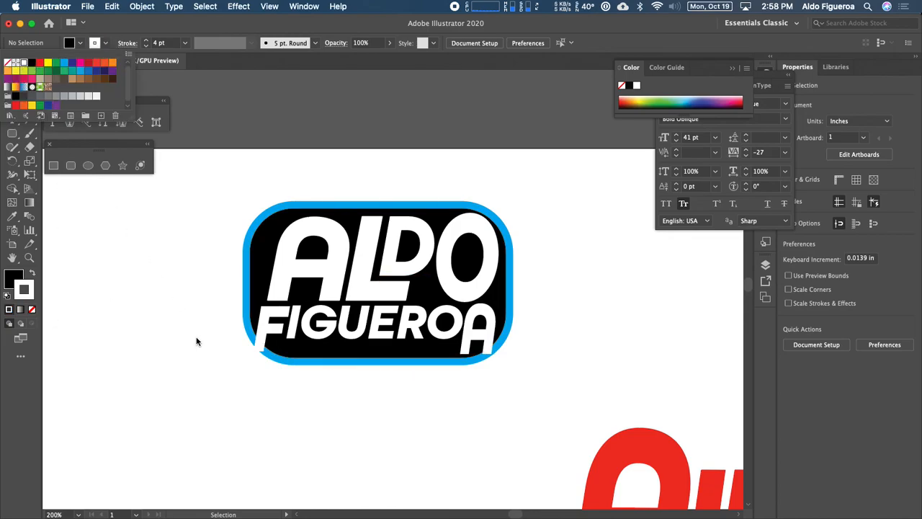
pyautogui.click(250, 307)
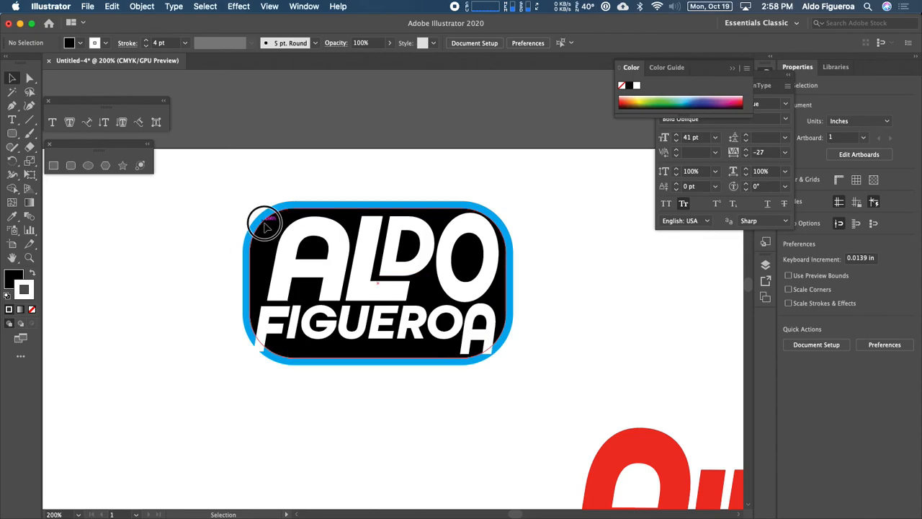
pyautogui.click(264, 213)
pyautogui.click(106, 44)
pyautogui.click(23, 64)
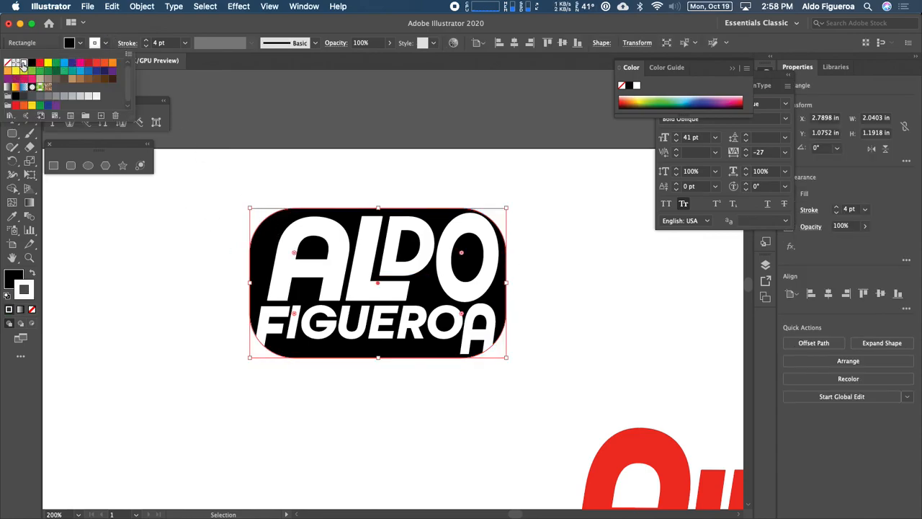
pyautogui.click(551, 296)
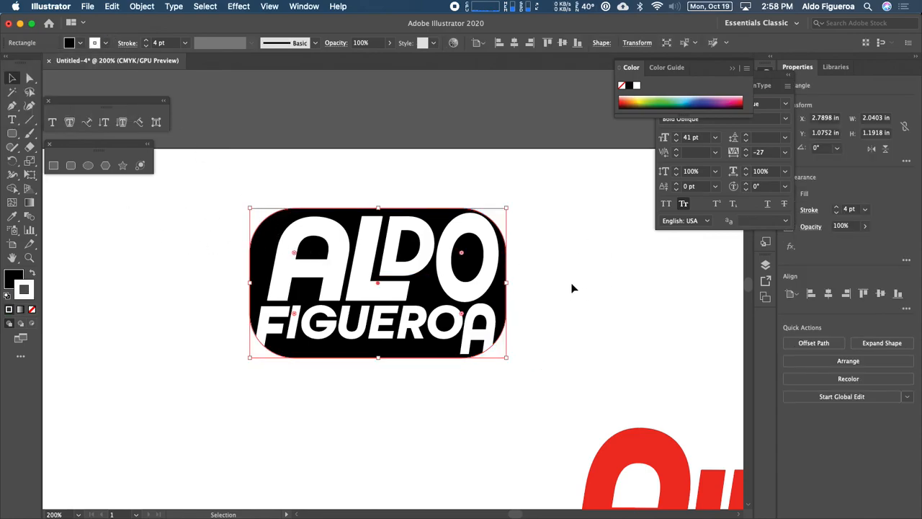
pyautogui.click(566, 371)
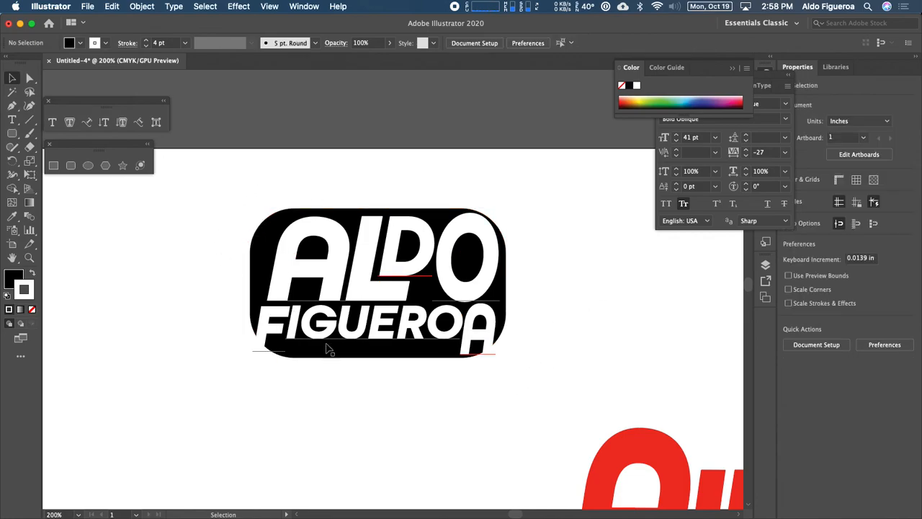
# Select the Type Logo3 layer's contents and scale the badge up to about 3.43 in wide.
pyautogui.moveTo(584, 329); pyautogui.dragTo(550, 329)
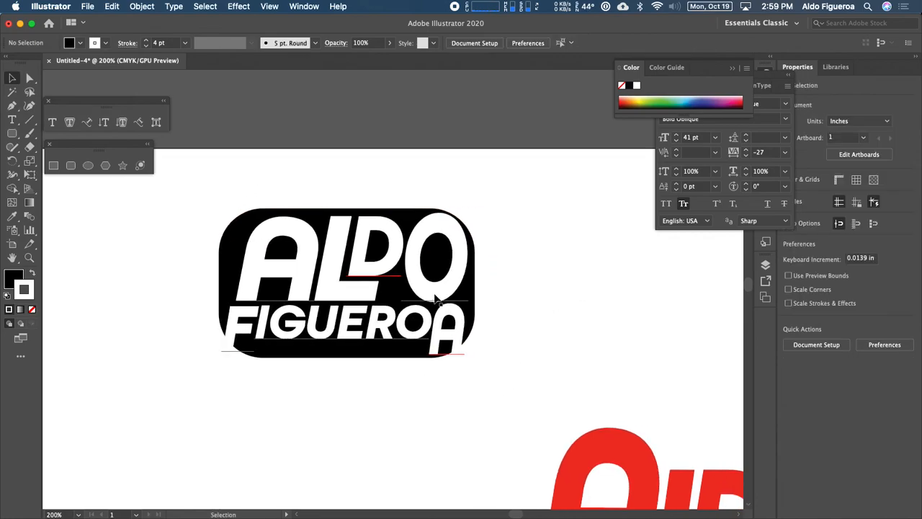
pyautogui.click(465, 293)
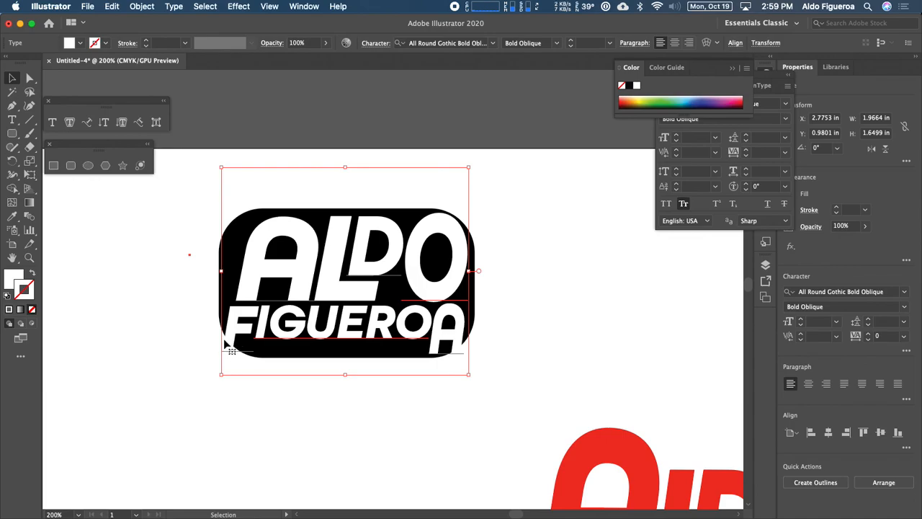
pyautogui.click(523, 271)
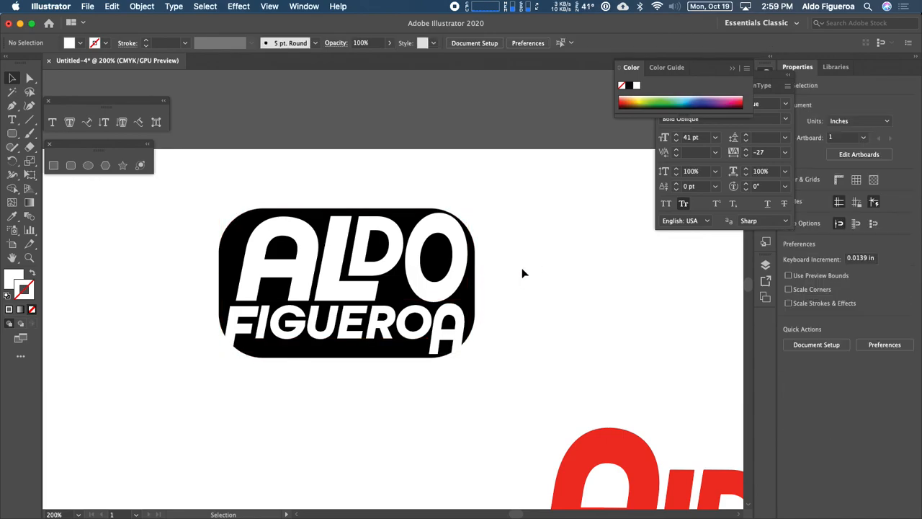
pyautogui.press('space')
pyautogui.moveTo(552, 338); pyautogui.dragTo(512, 274)
pyautogui.press('super+minus')
pyautogui.press('super+minus')
pyautogui.press('super+minus')
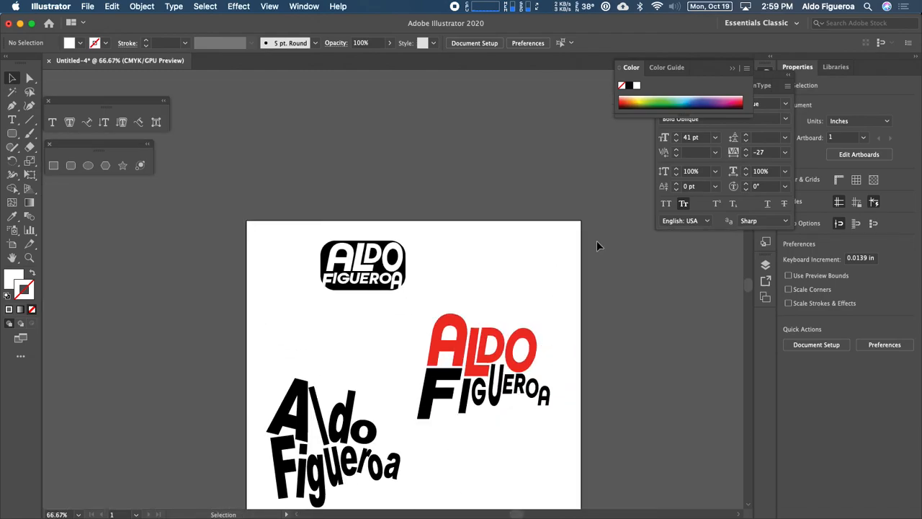
pyautogui.click(764, 267)
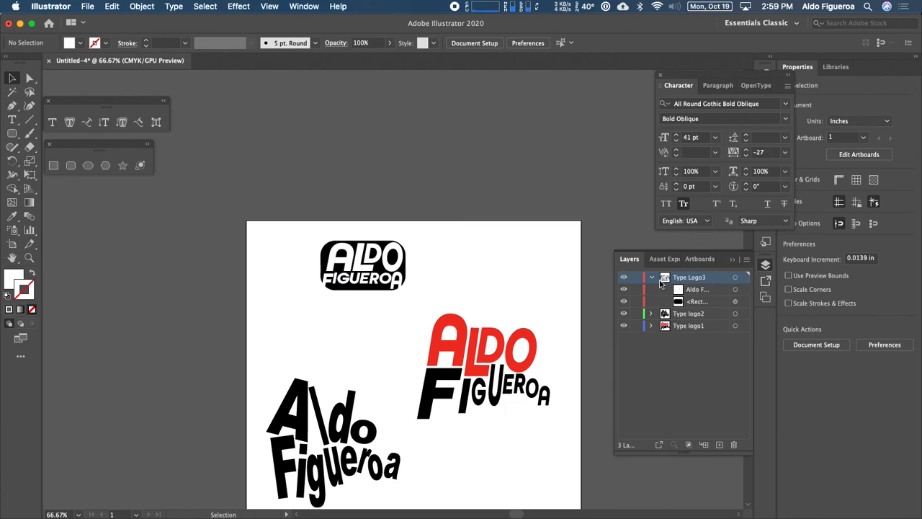
pyautogui.click(625, 280)
pyautogui.click(625, 279)
pyautogui.click(625, 279)
pyautogui.click(625, 279)
pyautogui.click(736, 280)
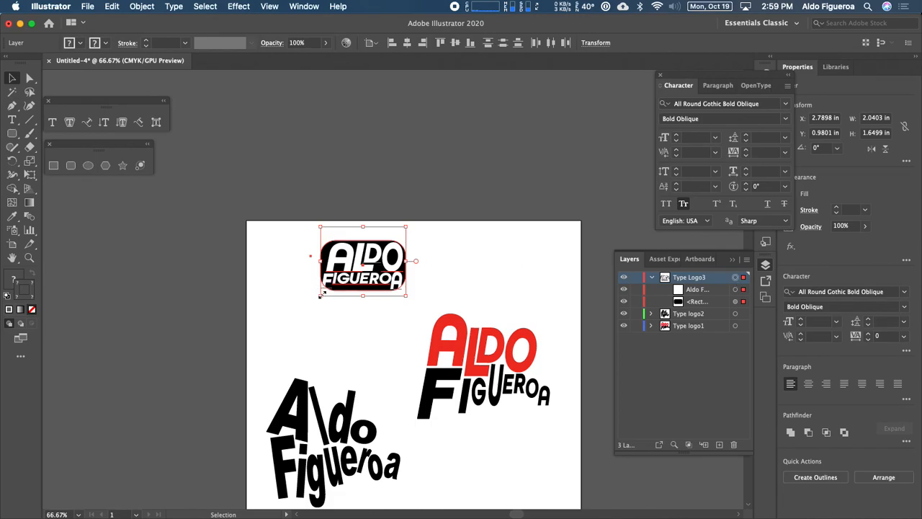
pyautogui.moveTo(322, 295); pyautogui.dragTo(262, 342)
pyautogui.moveTo(330, 310); pyautogui.dragTo(325, 297)
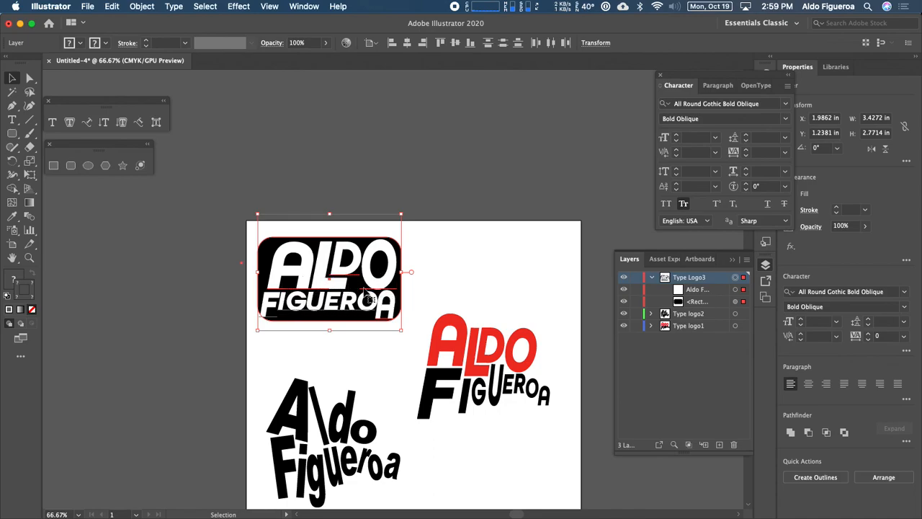
# Duplicate the Type Logo3 layer.
pyautogui.moveTo(697, 281); pyautogui.dragTo(722, 444)
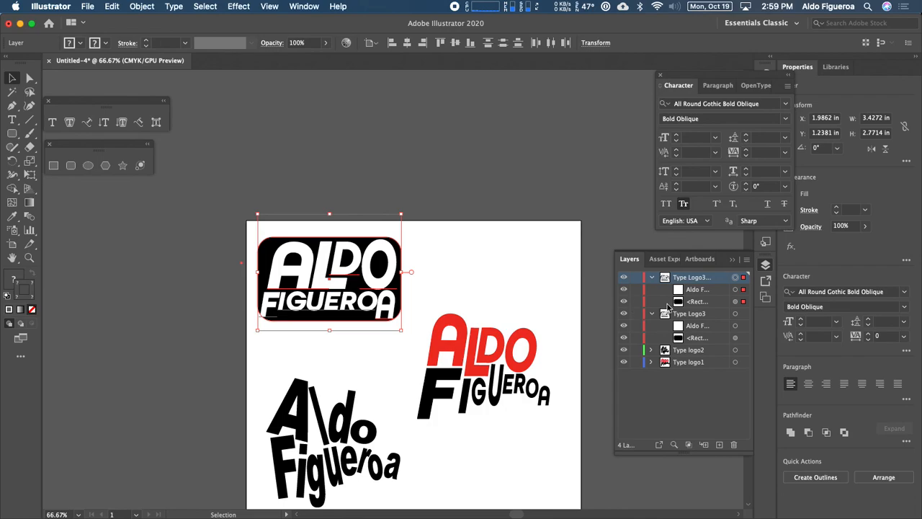
pyautogui.click(626, 302)
pyautogui.click(626, 302)
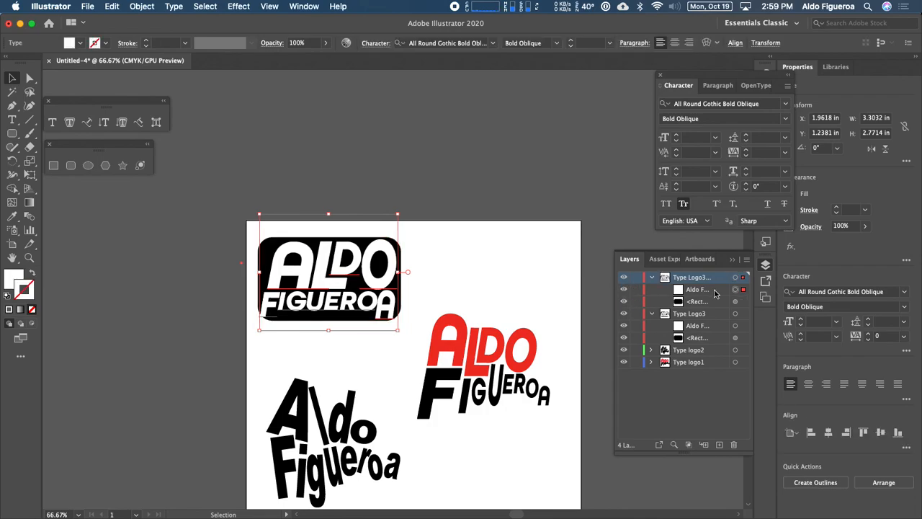
# Hide the original Type Logo3 layer and move the copied badge to the right above the red logo.
pyautogui.click(734, 277)
pyautogui.click(624, 314)
pyautogui.moveTo(398, 285); pyautogui.dragTo(565, 285)
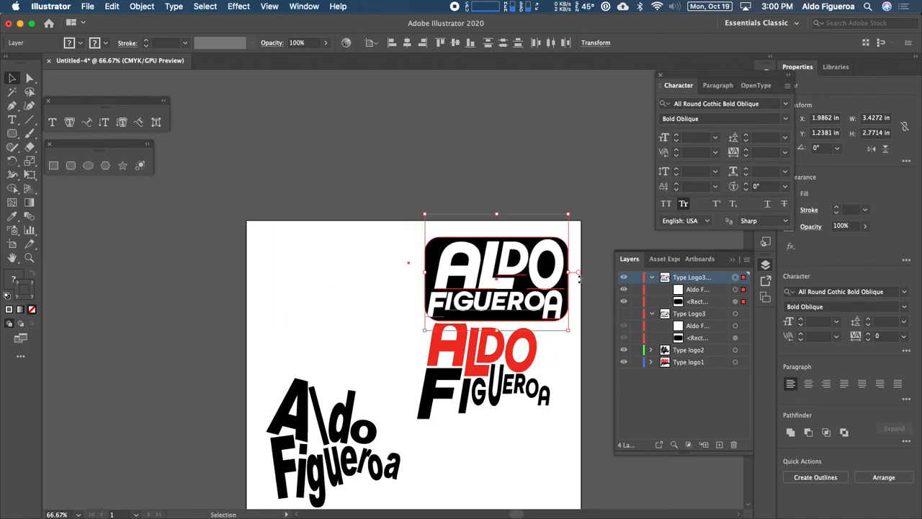
# Make the original Type Logo3 layer visible again alongside the copied badge.
pyautogui.click(624, 314)
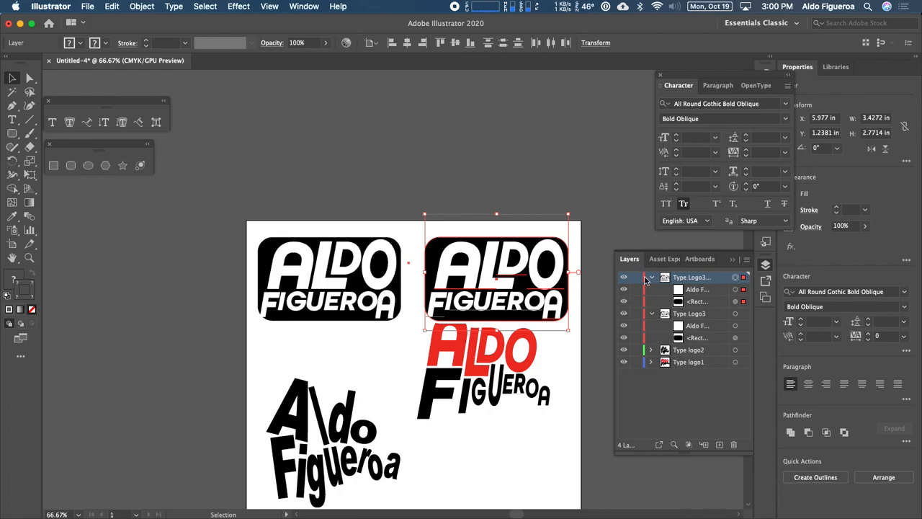
pyautogui.click(704, 303)
pyautogui.click(624, 302)
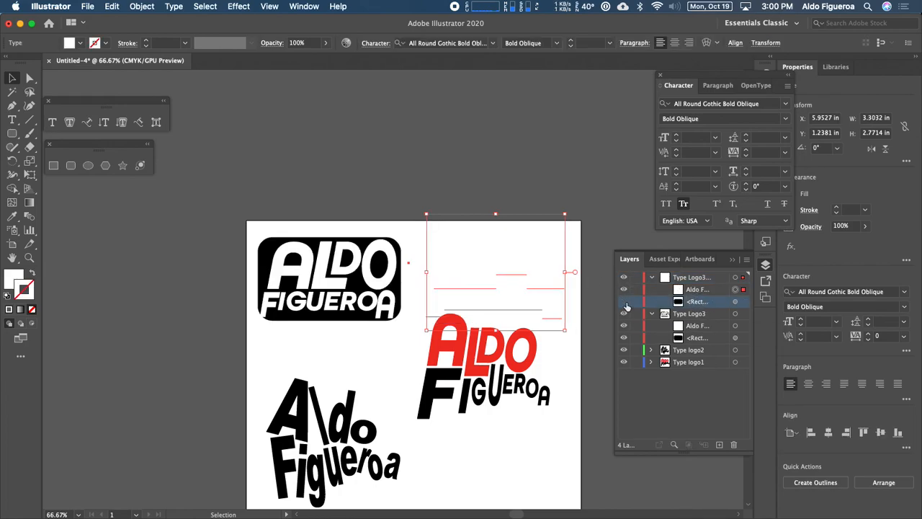
pyautogui.click(624, 302)
pyautogui.click(625, 302)
pyautogui.click(624, 302)
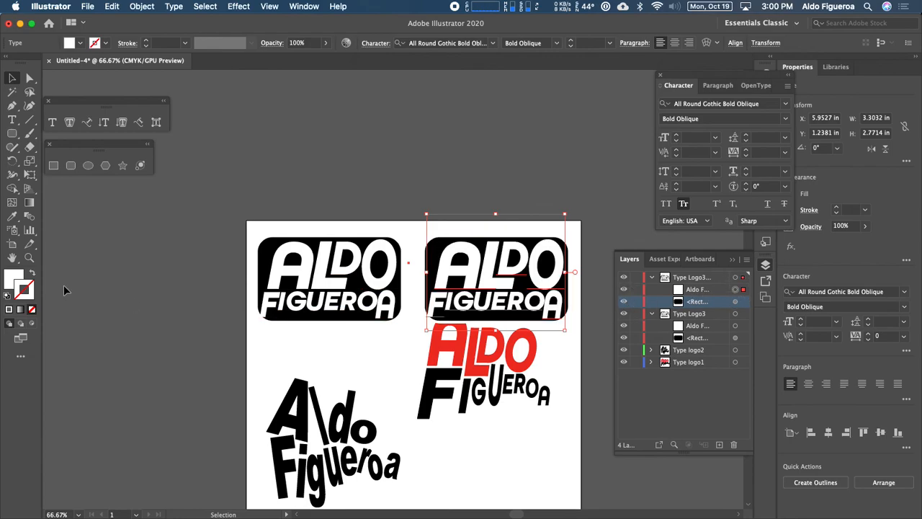
# Set the copied logo text's fill to black and hide the copied rounded rectangle.
pyautogui.click(18, 278)
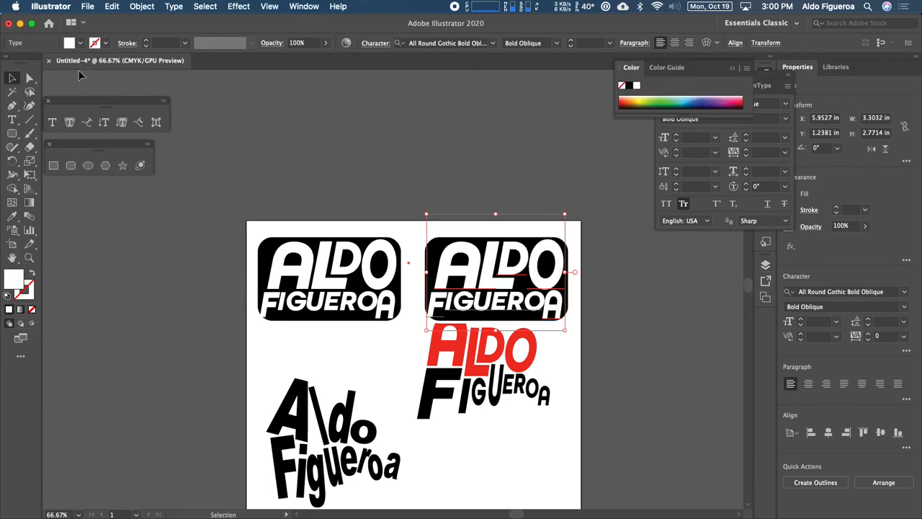
pyautogui.click(78, 44)
pyautogui.click(31, 63)
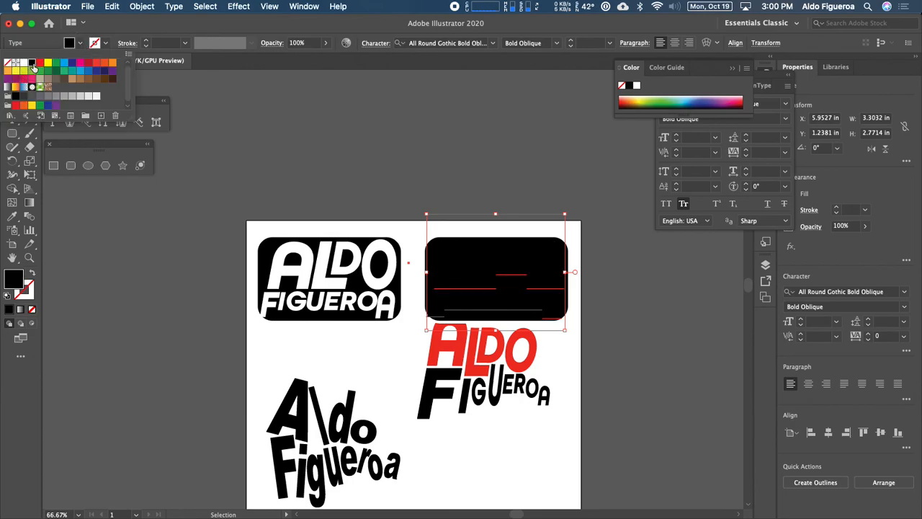
pyautogui.click(766, 266)
pyautogui.click(763, 267)
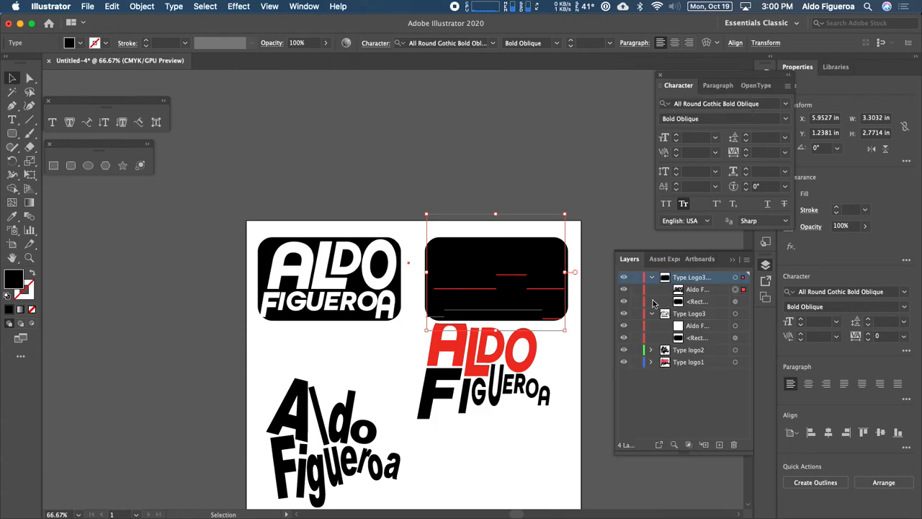
pyautogui.click(624, 302)
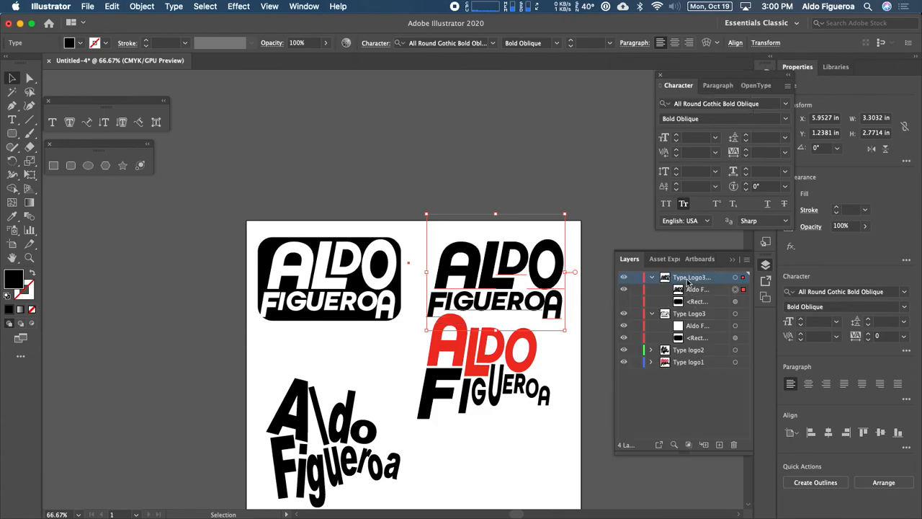
# Draw an ellipse about 3.69 in wide and 2.81 in tall over the copied logo with the Ellipse tool.
pyautogui.click(89, 167)
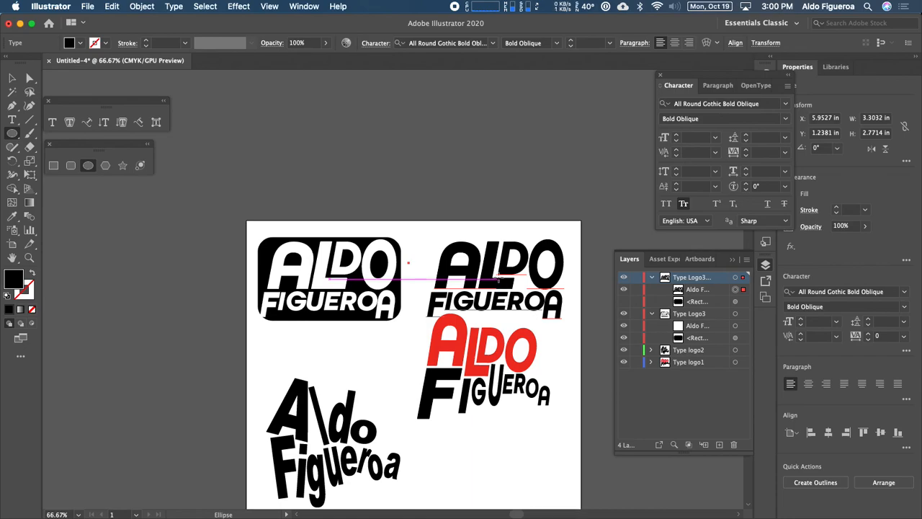
pyautogui.moveTo(410, 272); pyautogui.dragTo(392, 275)
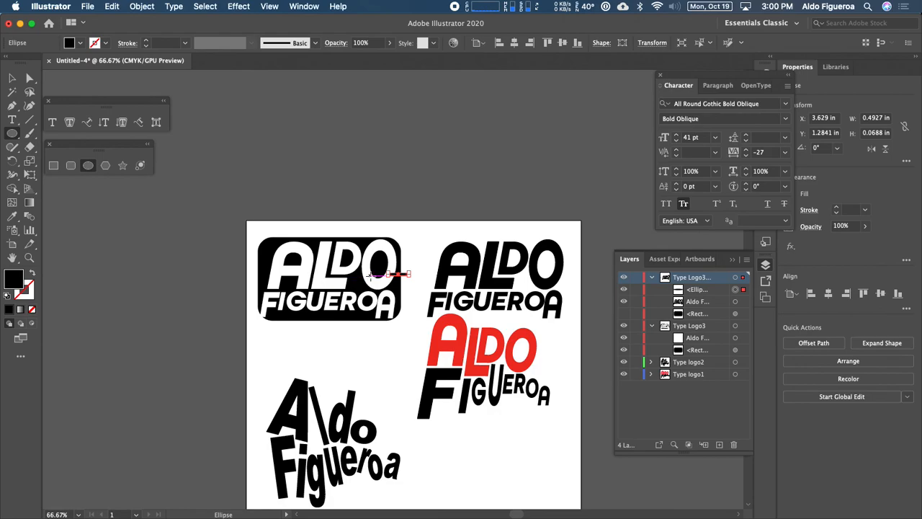
pyautogui.hotkey('ctrl', 'z')
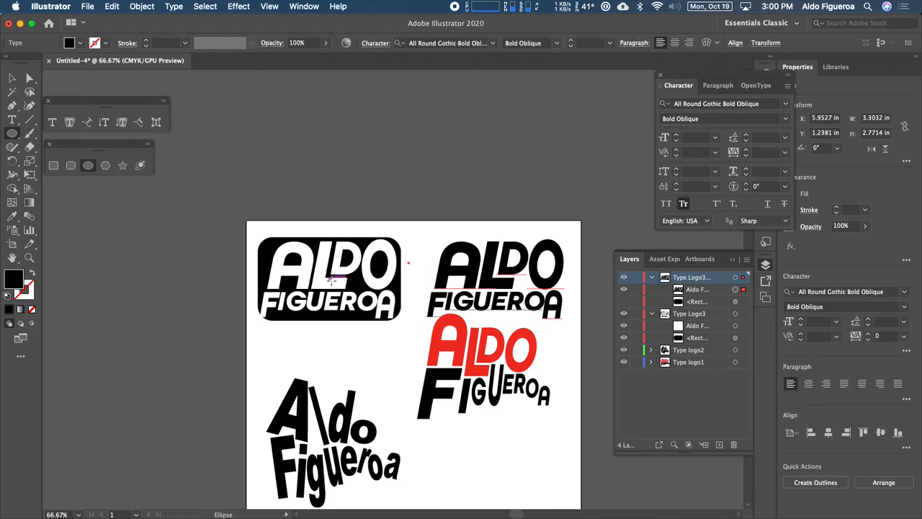
pyautogui.click(494, 280)
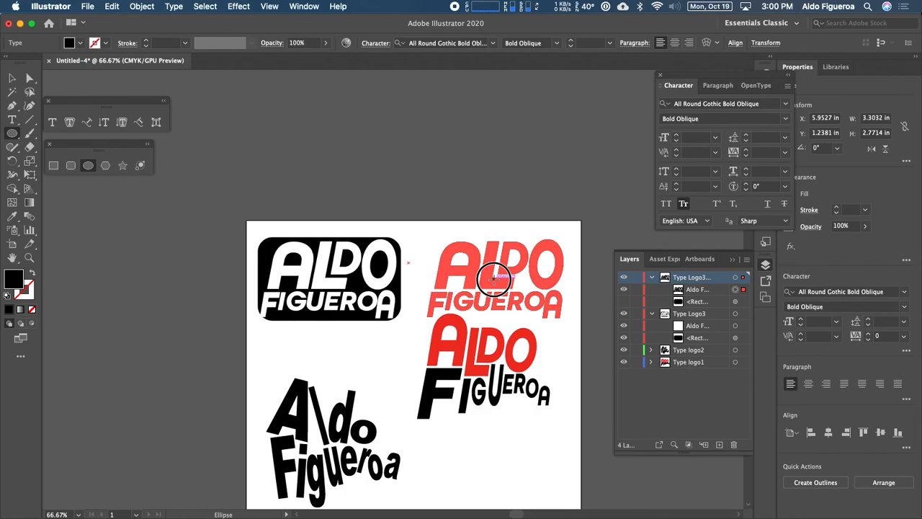
pyautogui.moveTo(494, 279); pyautogui.dragTo(571, 338)
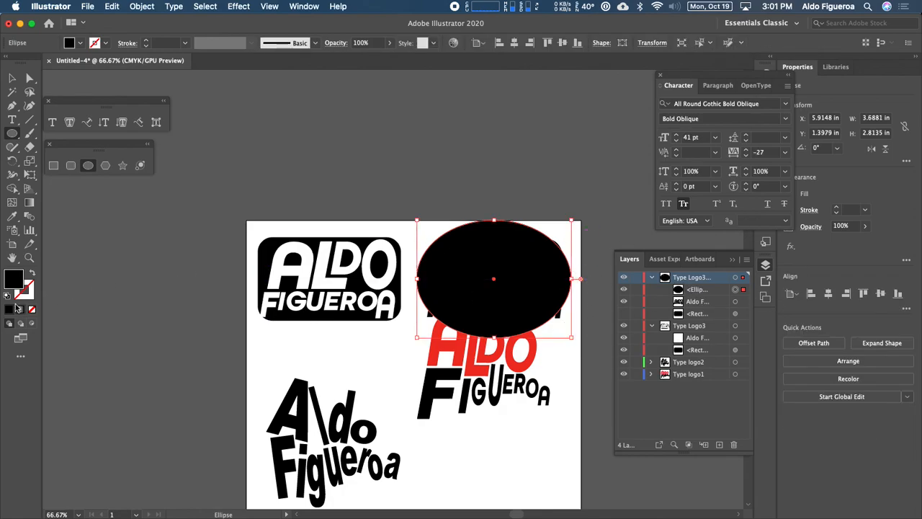
# Fill the ellipse red and send it behind the logo text.
pyautogui.click(80, 44)
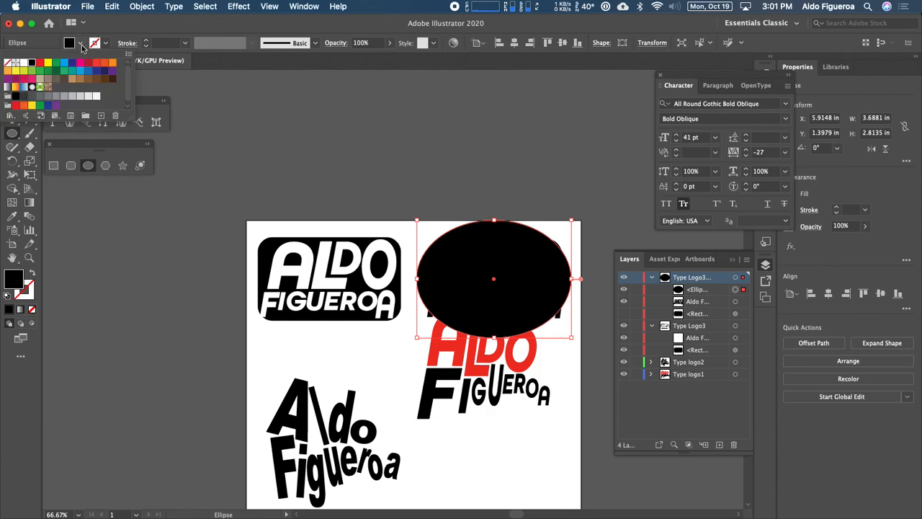
pyautogui.click(39, 63)
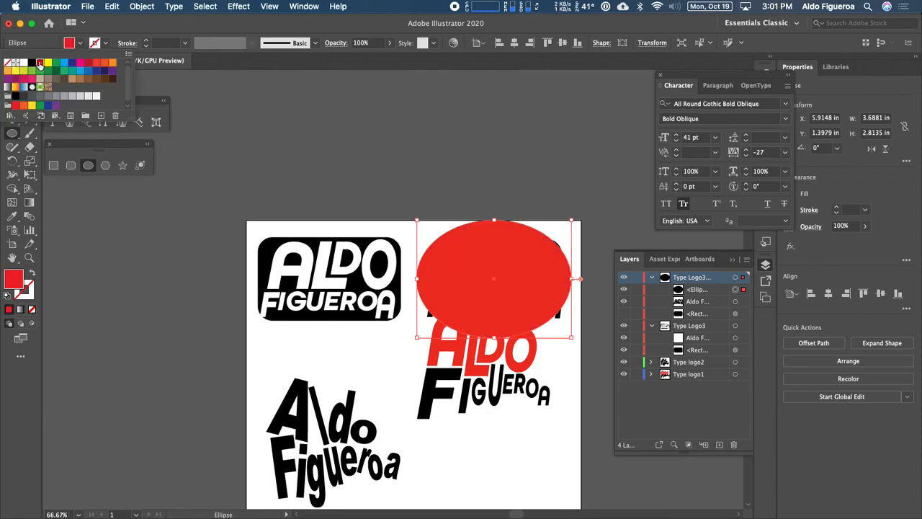
pyautogui.click(548, 249)
pyautogui.rightClick(549, 248)
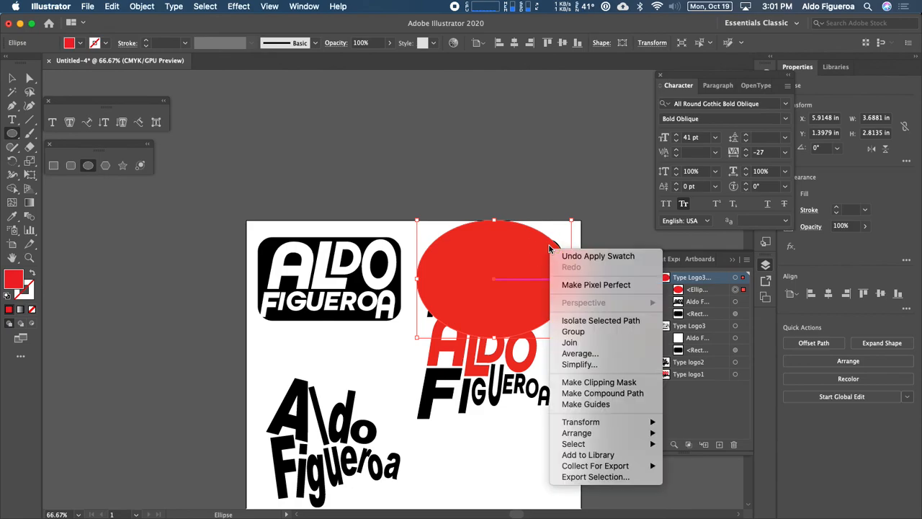
pyautogui.moveTo(583, 434)
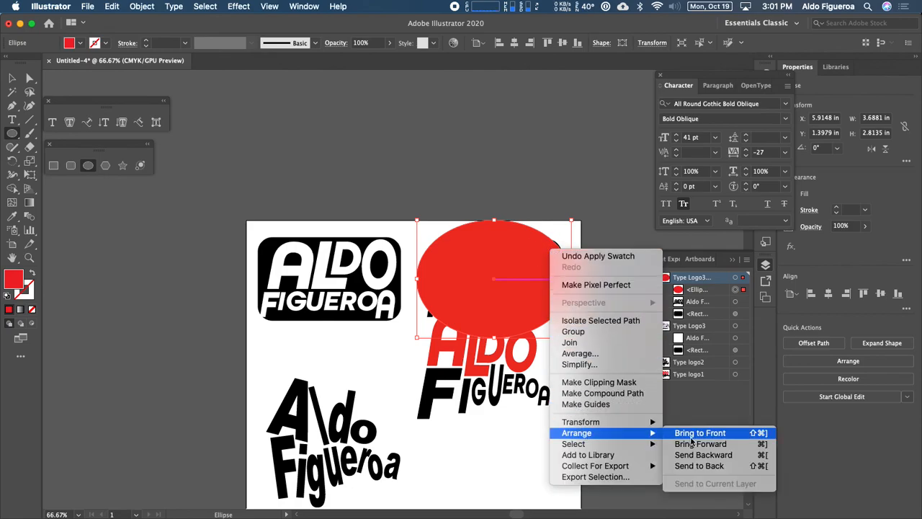
pyautogui.click(725, 467)
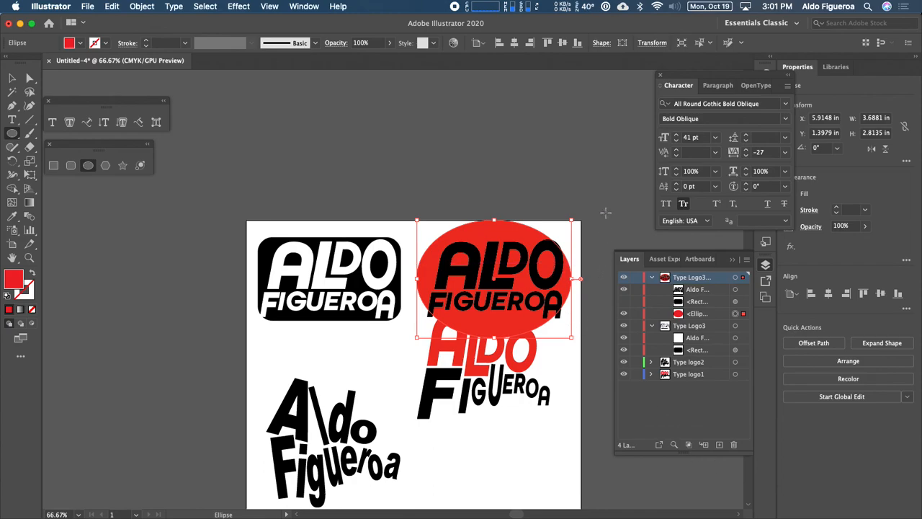
# Hide the Type logo2 and Type logo1 layers.
pyautogui.press('super+equal')
pyautogui.press('super+equal')
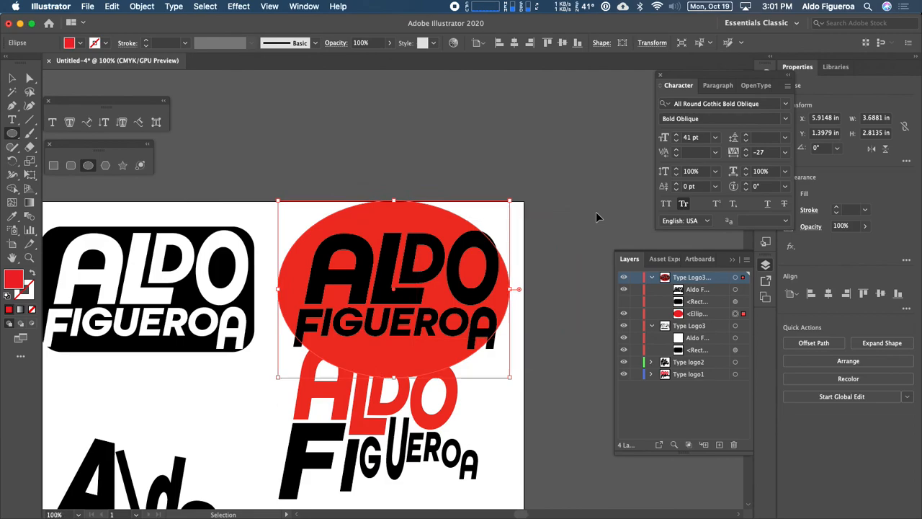
pyautogui.press('super+equal')
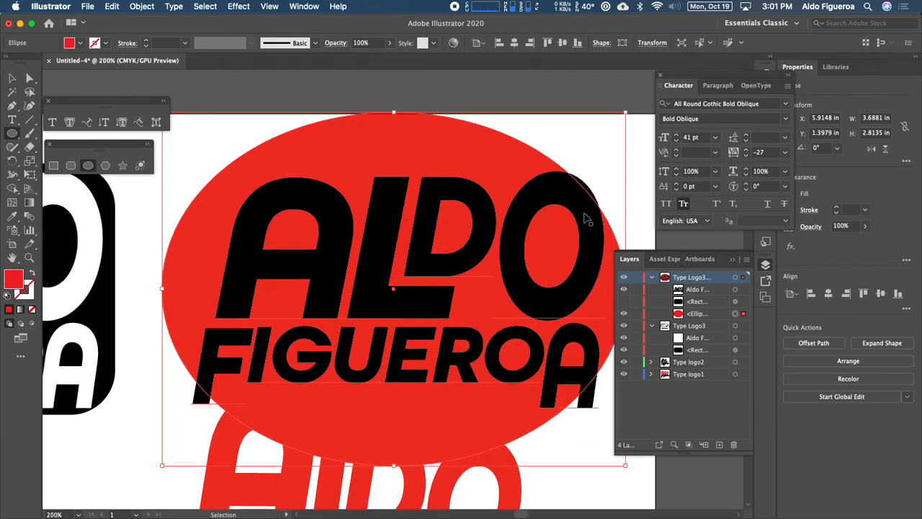
pyautogui.moveTo(539, 189); pyautogui.dragTo(511, 176)
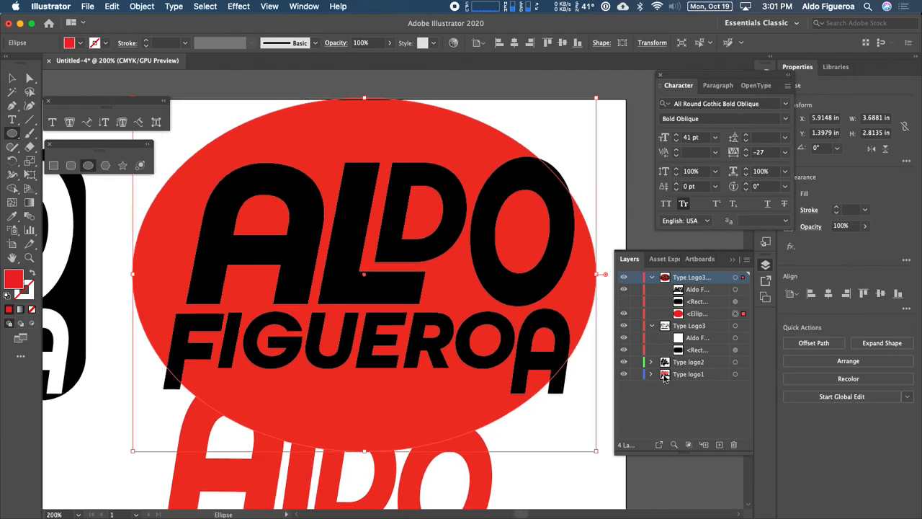
pyautogui.scroll(-1, 585, 448)
pyautogui.click(624, 363)
pyautogui.click(623, 375)
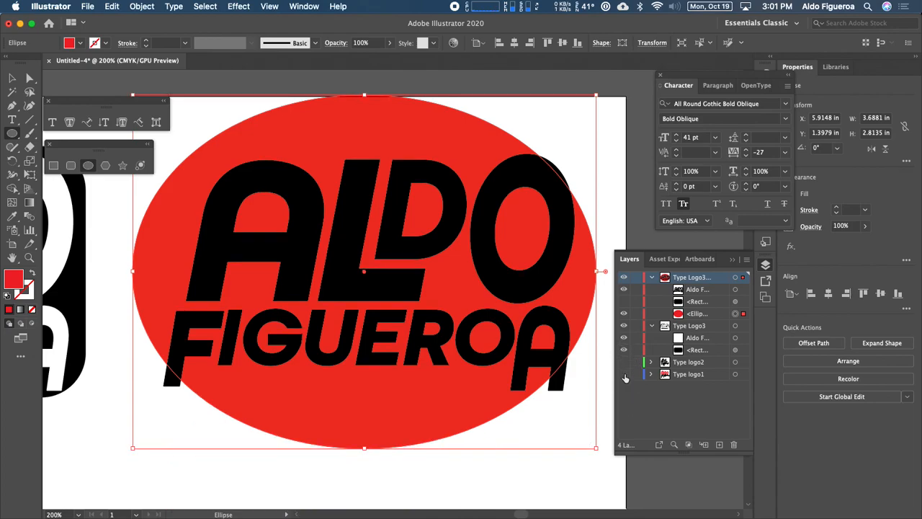
# Select the logo text and nudge it to center it within the ellipse.
pyautogui.press('v')
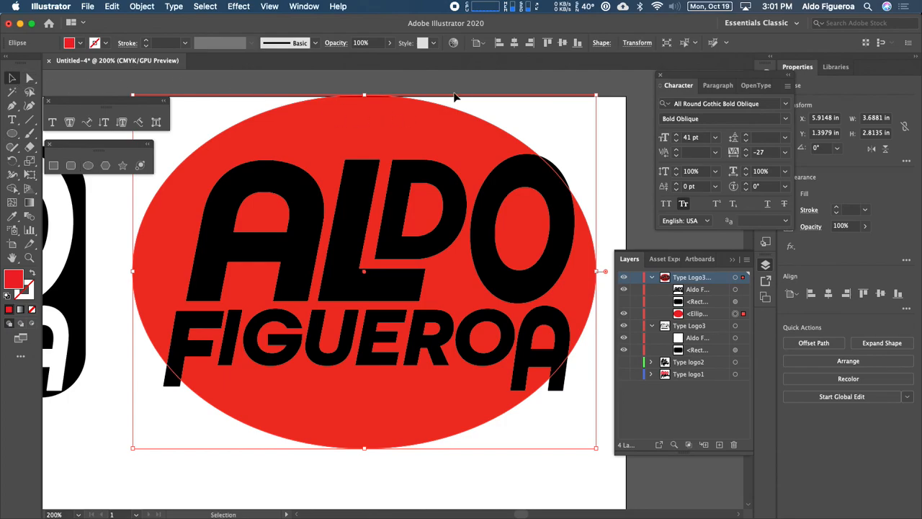
pyautogui.click(475, 91)
pyautogui.click(442, 147)
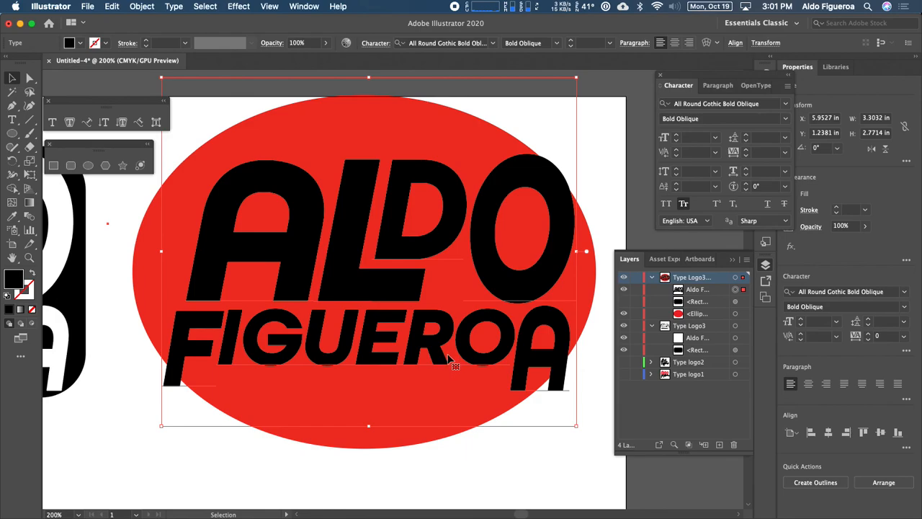
pyautogui.press('Right')
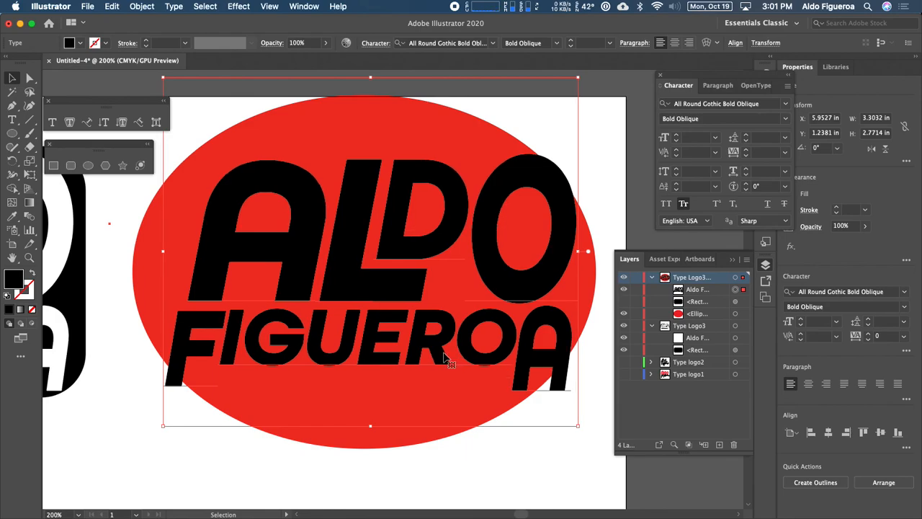
pyautogui.press('Left')
pyautogui.press('Left')
pyautogui.press('Left')
pyautogui.press('Right')
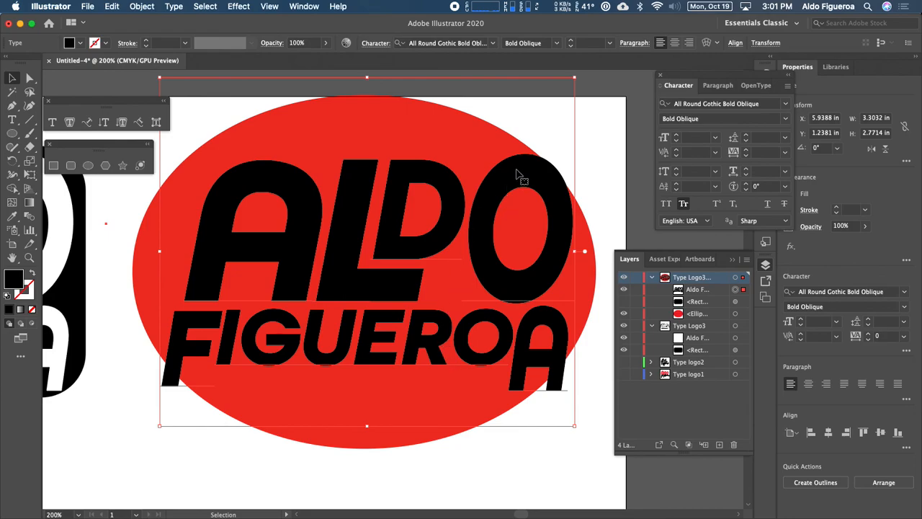
pyautogui.press('Down')
pyautogui.press('Down')
pyautogui.press('Down')
pyautogui.press('Down')
pyautogui.press('Down')
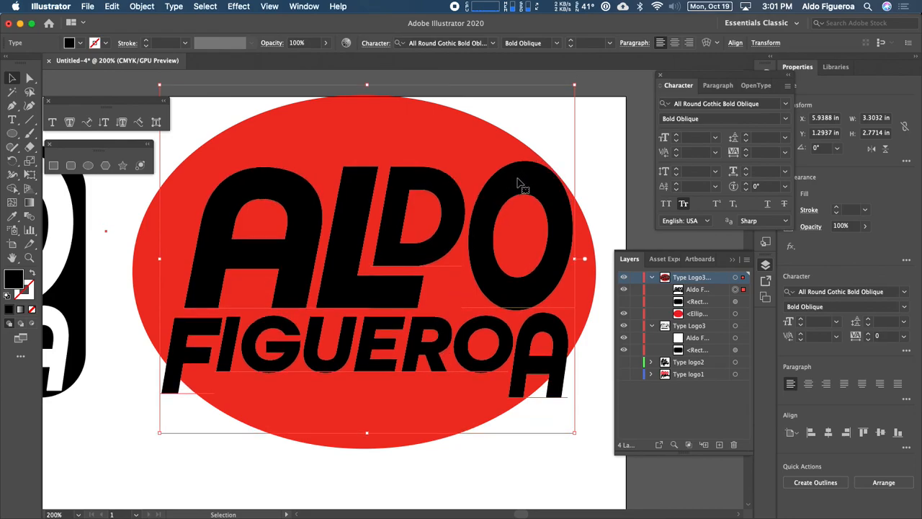
pyautogui.press('Up')
pyautogui.press('Up')
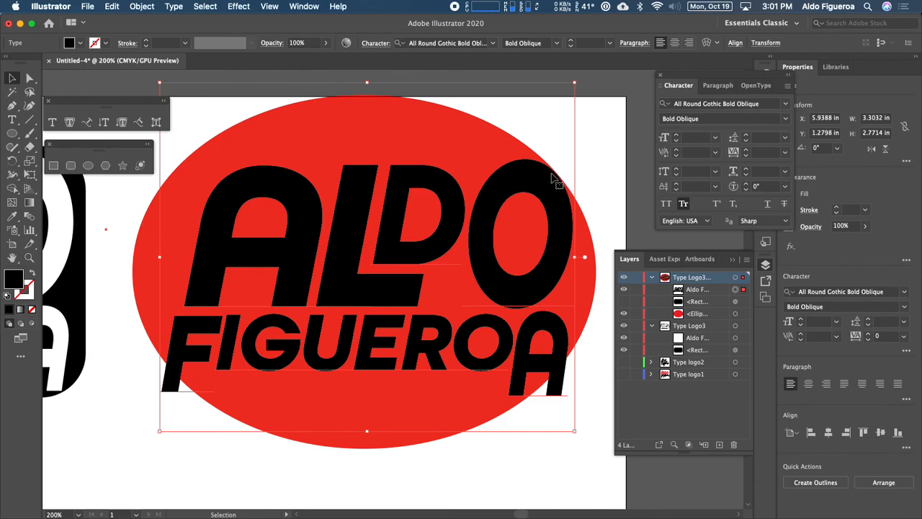
pyautogui.press('Down')
pyautogui.press('Down')
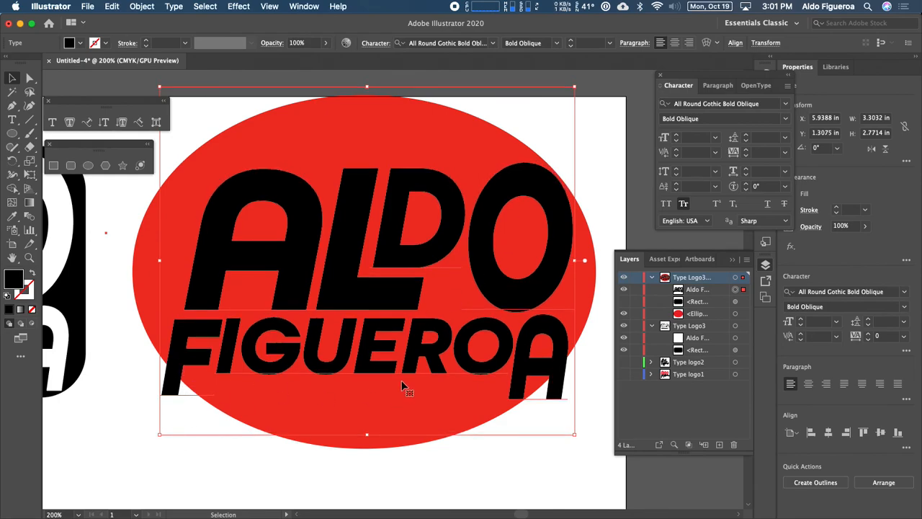
# Stretch the ellipse to about 3.01 in tall and nudge it to sit centered behind the text.
pyautogui.click(418, 407)
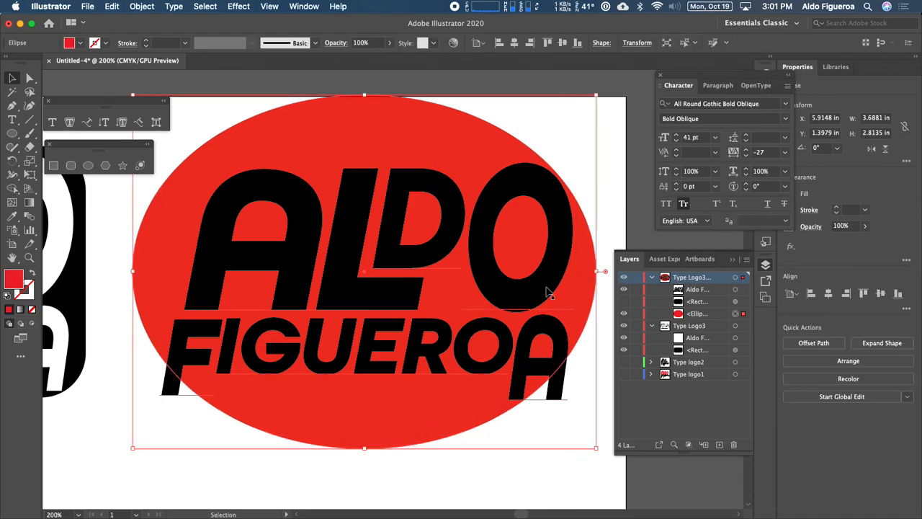
pyautogui.moveTo(365, 95); pyautogui.dragTo(364, 157)
pyautogui.scroll(-5, 444, 252)
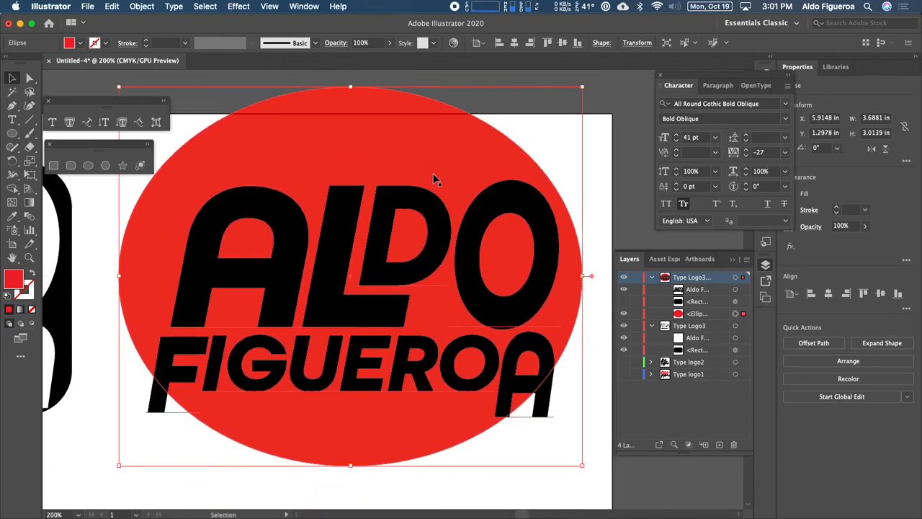
pyautogui.press('Right')
pyautogui.press('Right')
pyautogui.press('Right')
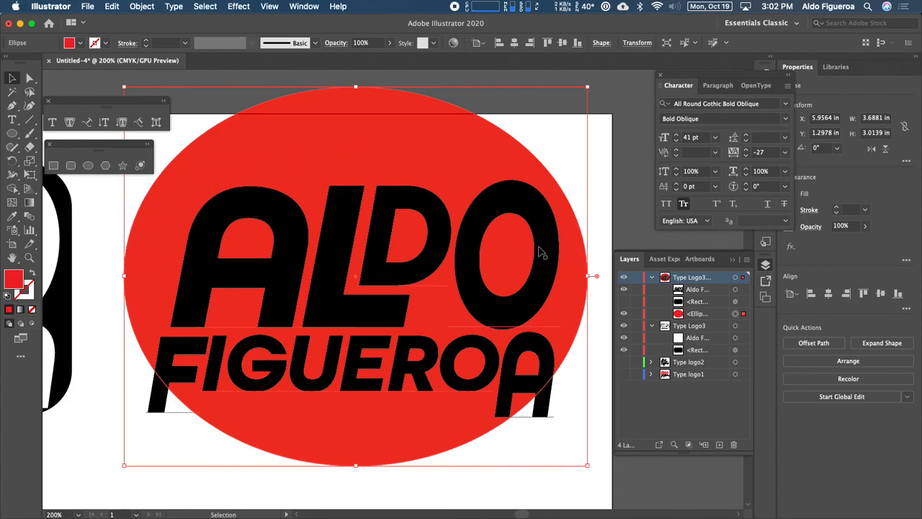
pyautogui.press('Down')
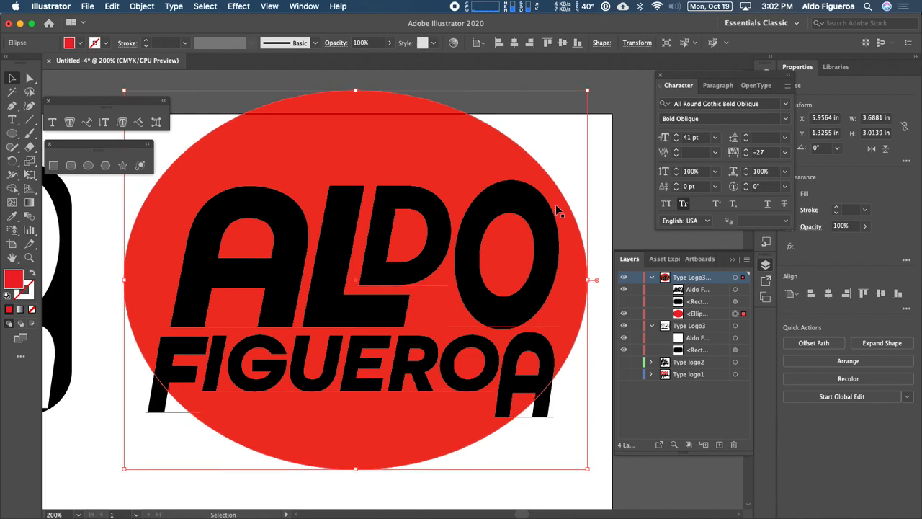
# Change the ellipse's fill color to blue.
pyautogui.press('super+minus')
pyautogui.press('super+minus')
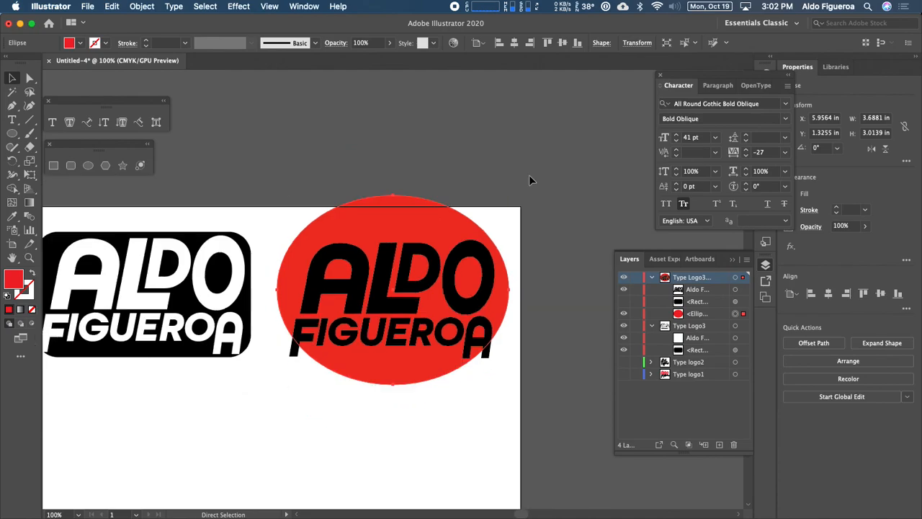
pyautogui.click(549, 211)
pyautogui.moveTo(415, 227); pyautogui.dragTo(399, 201)
pyautogui.click(389, 197)
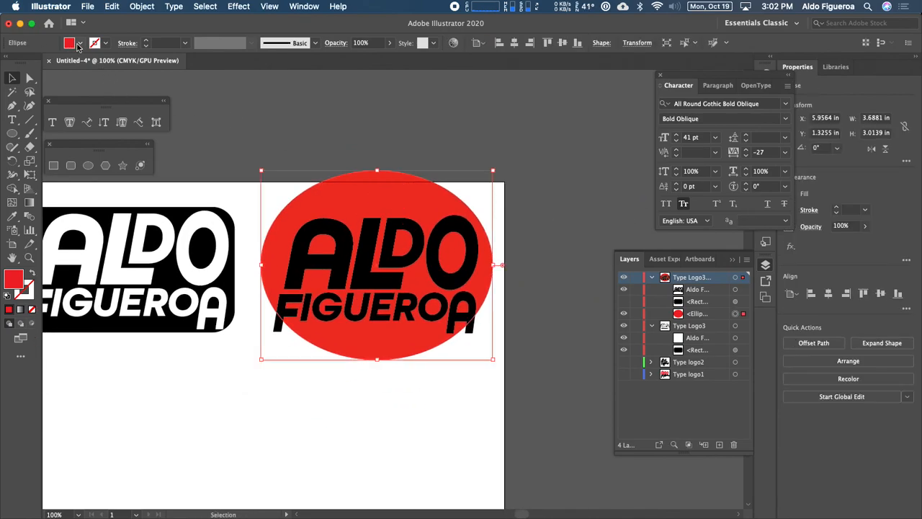
pyautogui.click(70, 43)
pyautogui.click(65, 64)
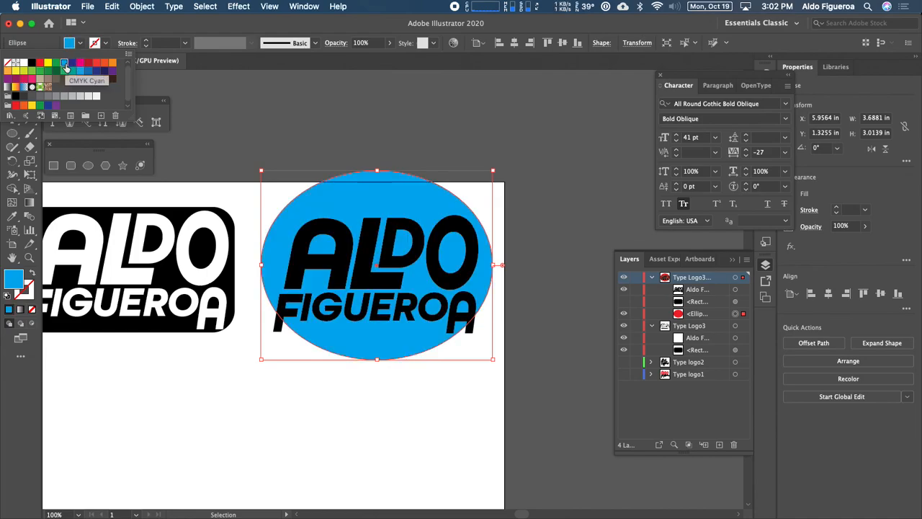
# Select the logo text in the ellipse layer and change its fill color to orange.
pyautogui.click(736, 289)
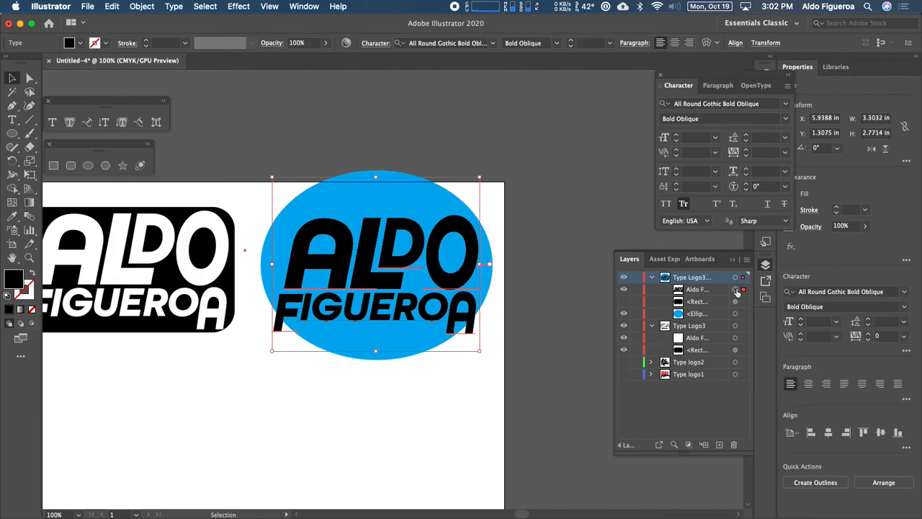
pyautogui.click(79, 43)
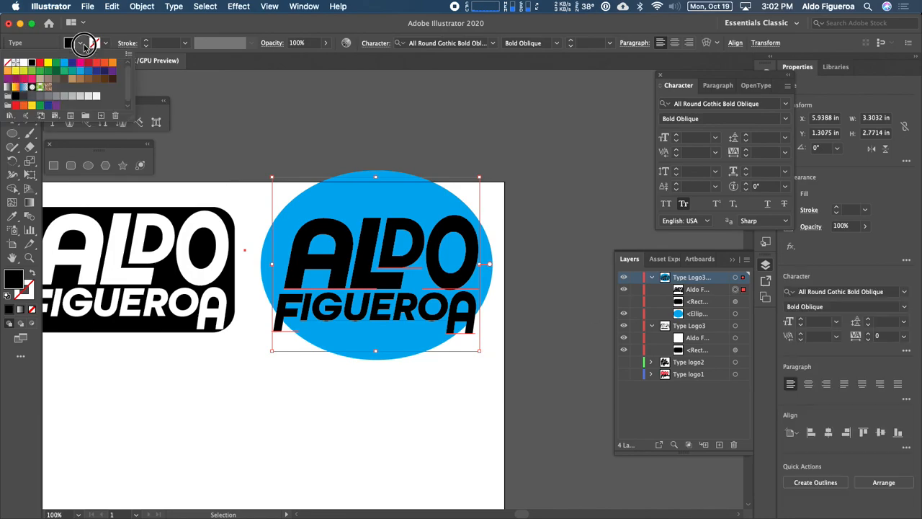
pyautogui.click(22, 64)
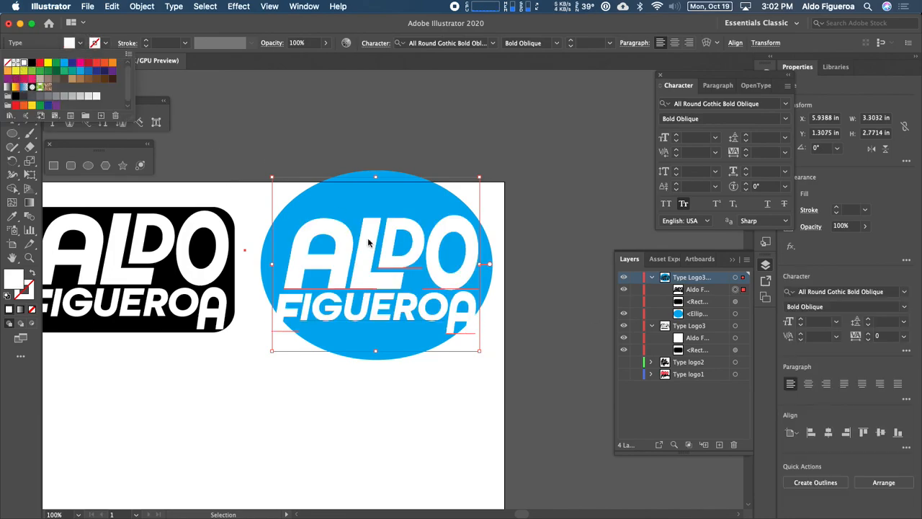
pyautogui.click(352, 391)
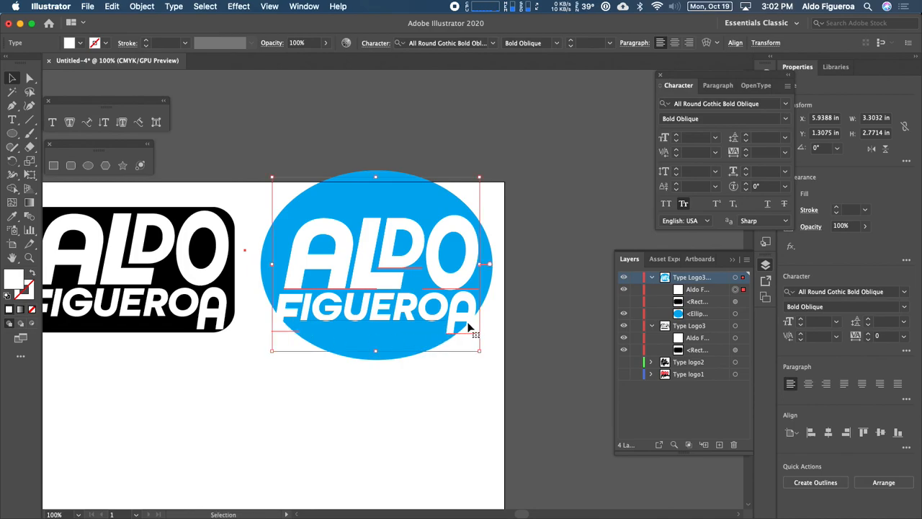
pyautogui.click(80, 43)
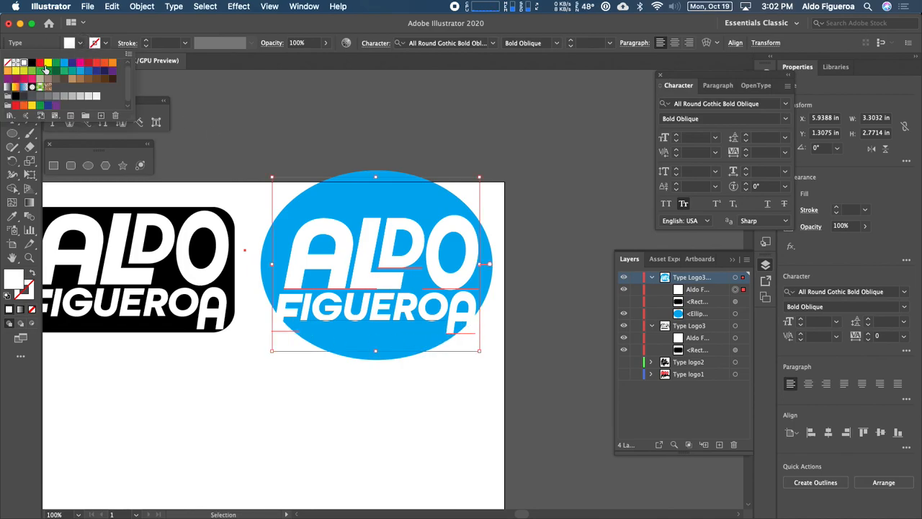
pyautogui.click(48, 64)
pyautogui.click(112, 63)
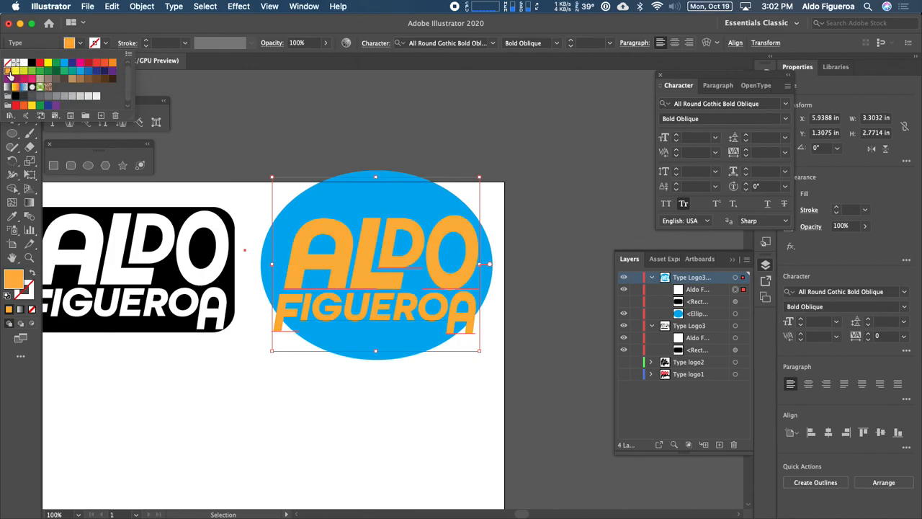
pyautogui.click(364, 144)
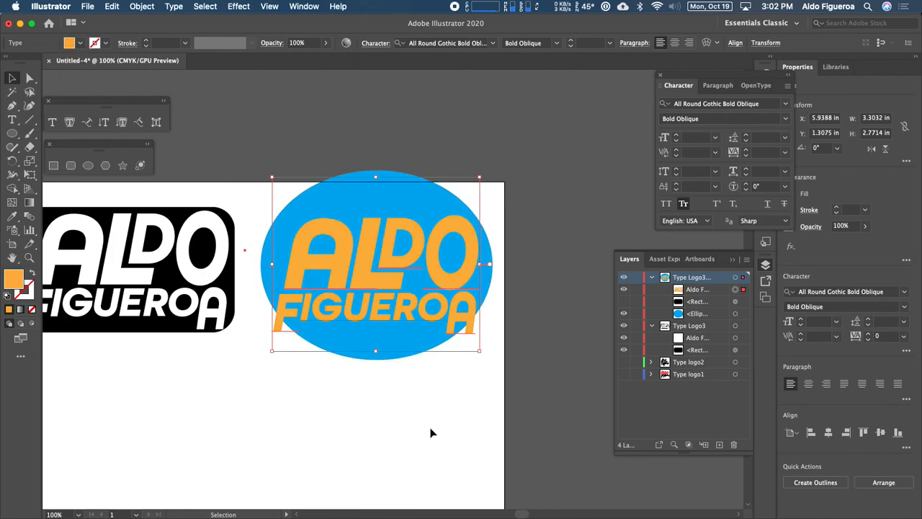
pyautogui.press('super+shift+a')
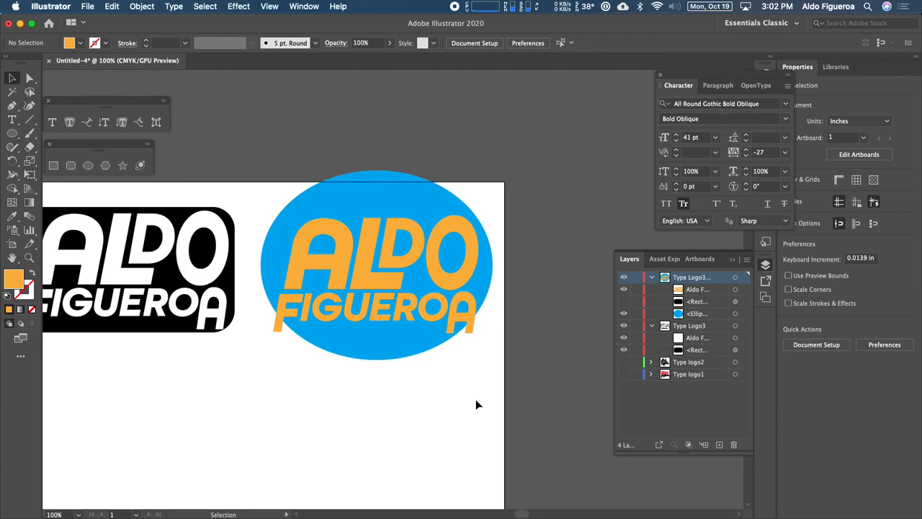
# Add a red stroke of 8 pt to the blue ellipse.
pyautogui.click(424, 351)
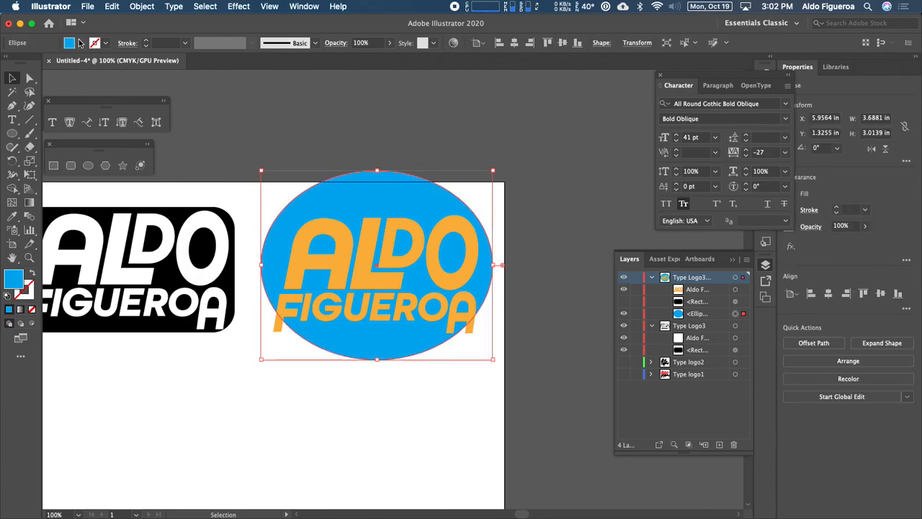
pyautogui.click(105, 44)
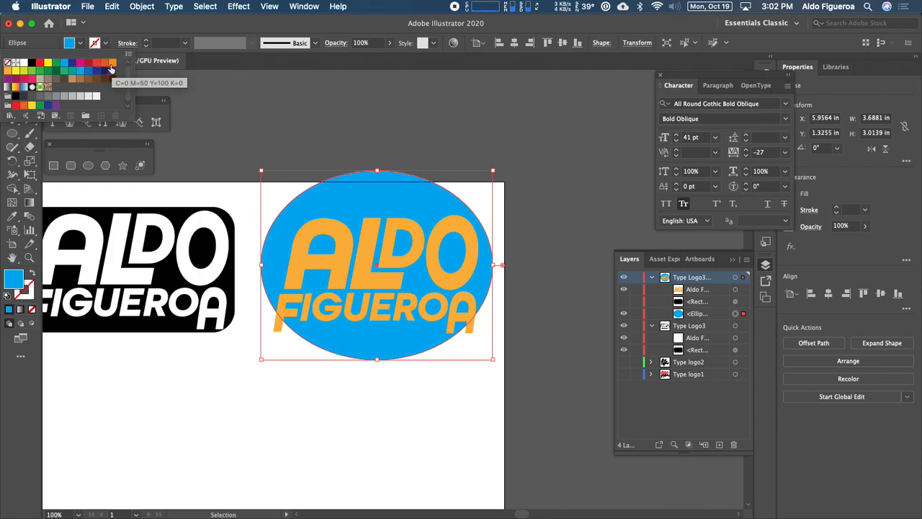
pyautogui.click(47, 65)
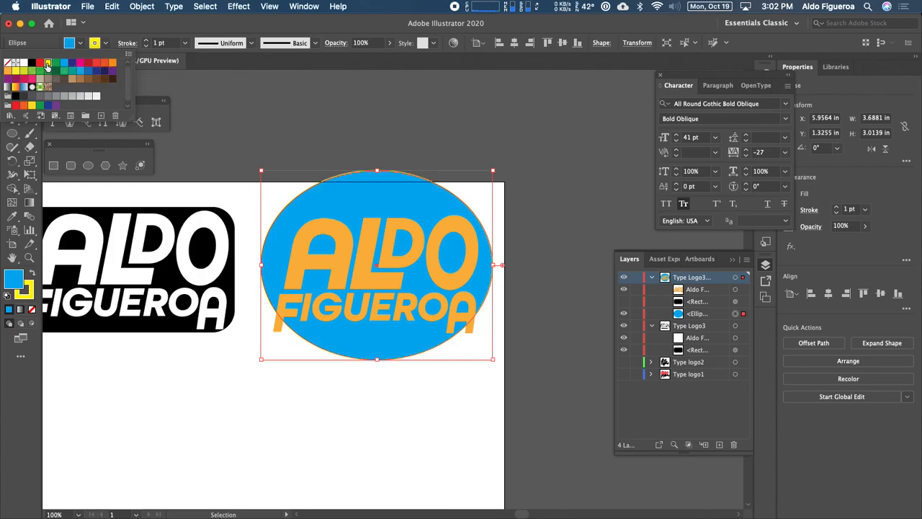
pyautogui.click(97, 65)
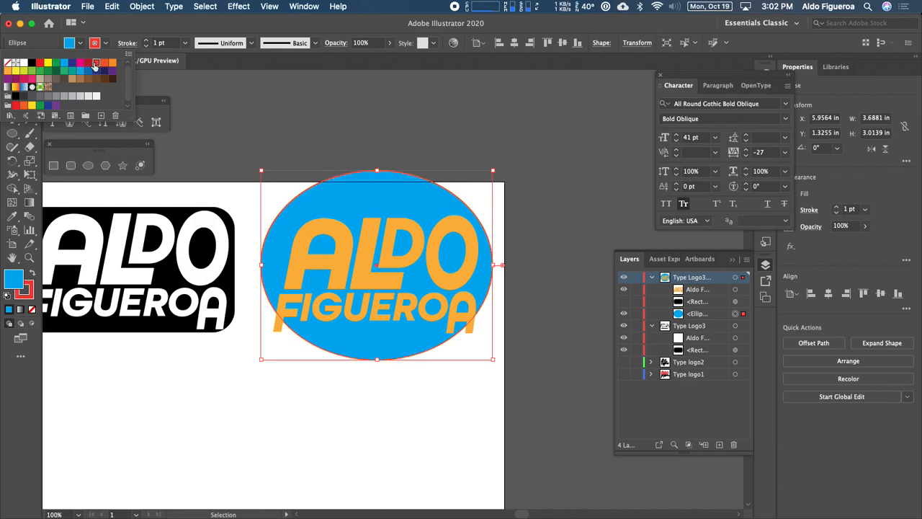
pyautogui.click(147, 40)
pyautogui.click(146, 39)
pyautogui.click(147, 39)
pyautogui.click(146, 40)
pyautogui.click(147, 40)
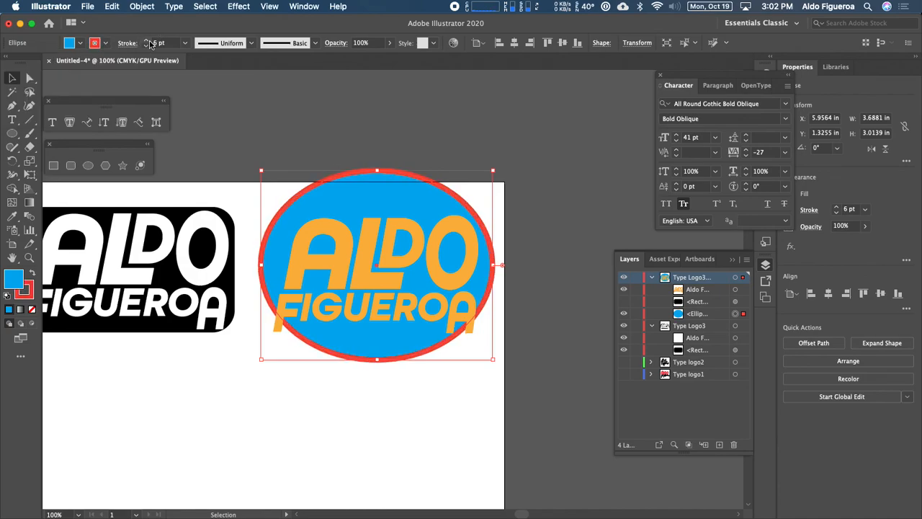
pyautogui.click(146, 40)
pyautogui.click(146, 40)
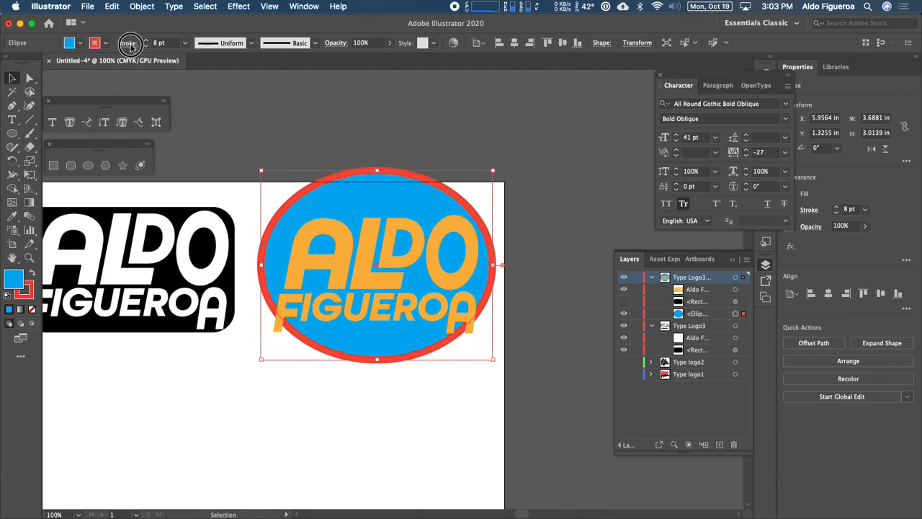
# Align the ellipse's stroke to the outside and set its weight to 7 pt.
pyautogui.click(128, 42)
pyautogui.click(74, 103)
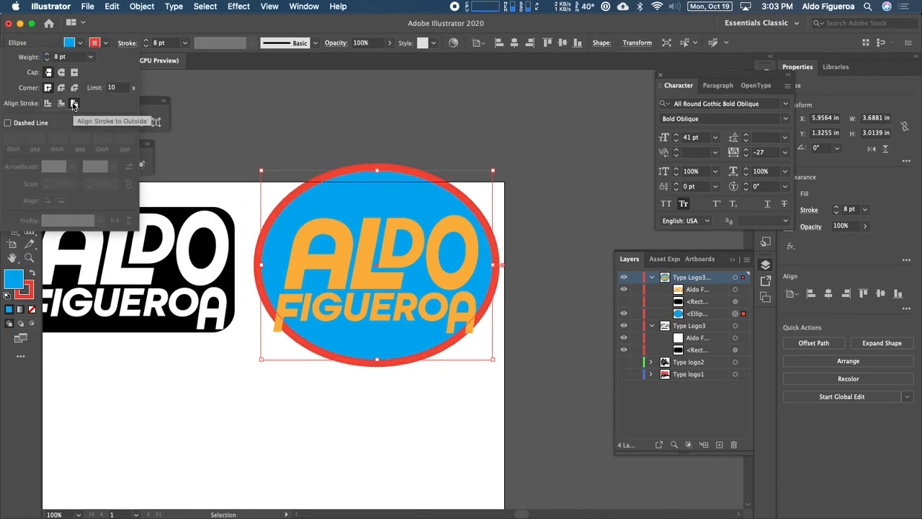
pyautogui.click(47, 59)
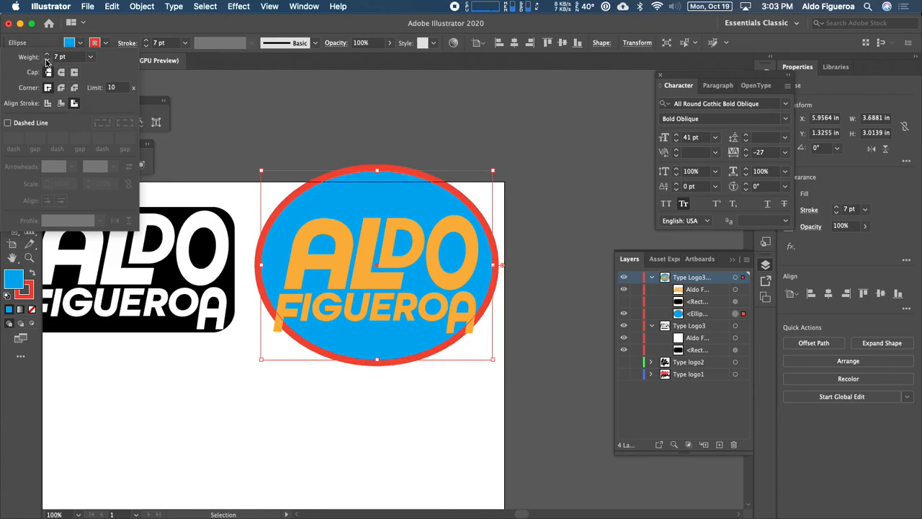
# Change the ellipse's stroke color to the C=0 M=80 Y=95 K=0 orange-red swatch.
pyautogui.click(105, 43)
pyautogui.click(105, 43)
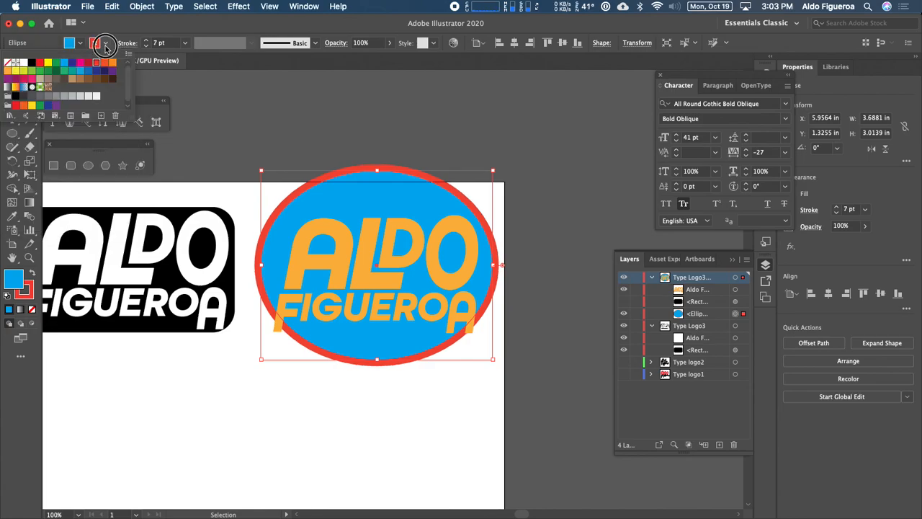
pyautogui.click(105, 63)
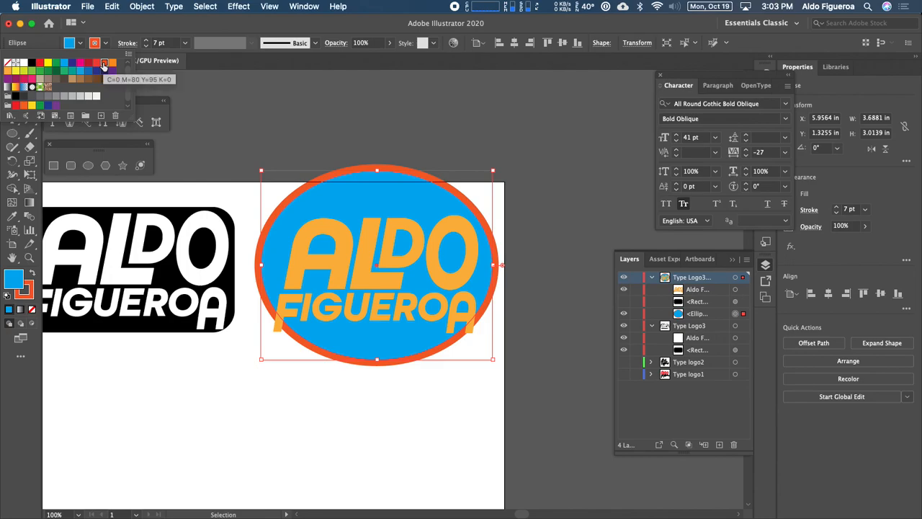
pyautogui.click(112, 64)
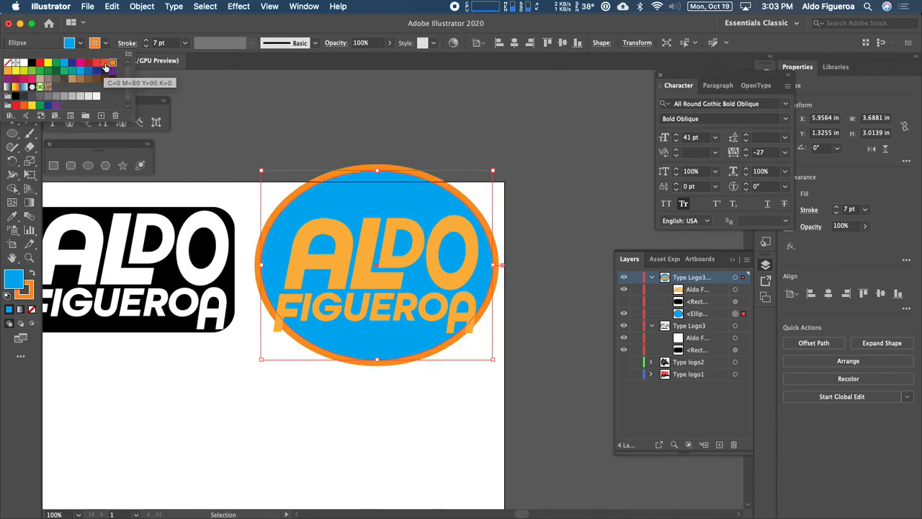
pyautogui.click(105, 63)
pyautogui.click(474, 442)
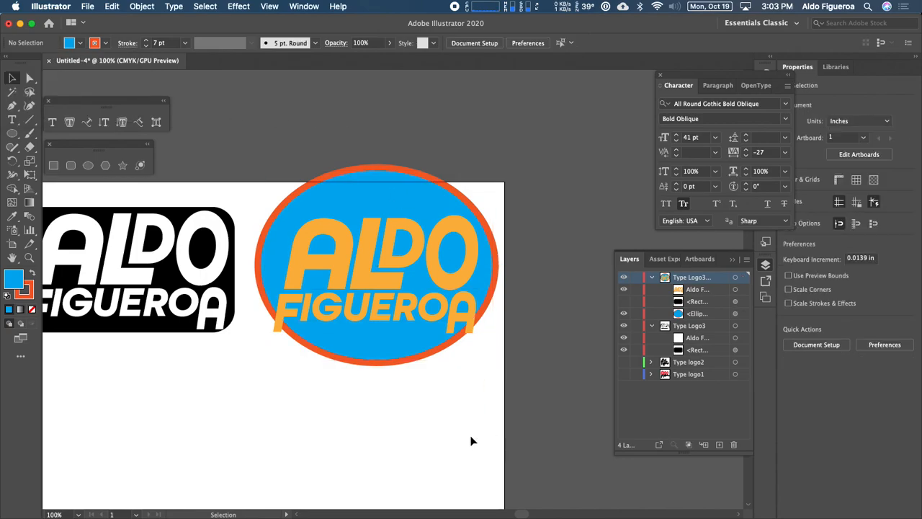
# Collapse both Type Logo3 layers and show the Type logo2 and Type logo1 layers.
pyautogui.moveTo(398, 345); pyautogui.dragTo(530, 269)
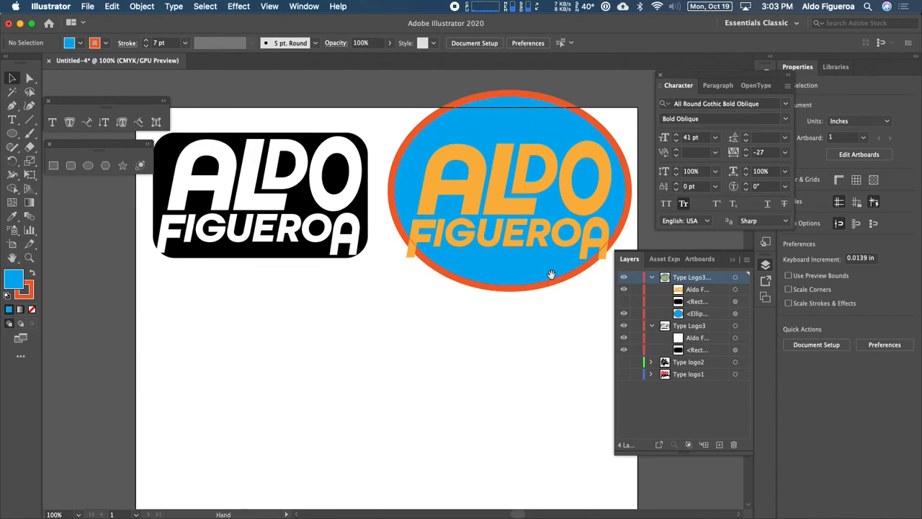
pyautogui.moveTo(529, 244); pyautogui.dragTo(498, 199)
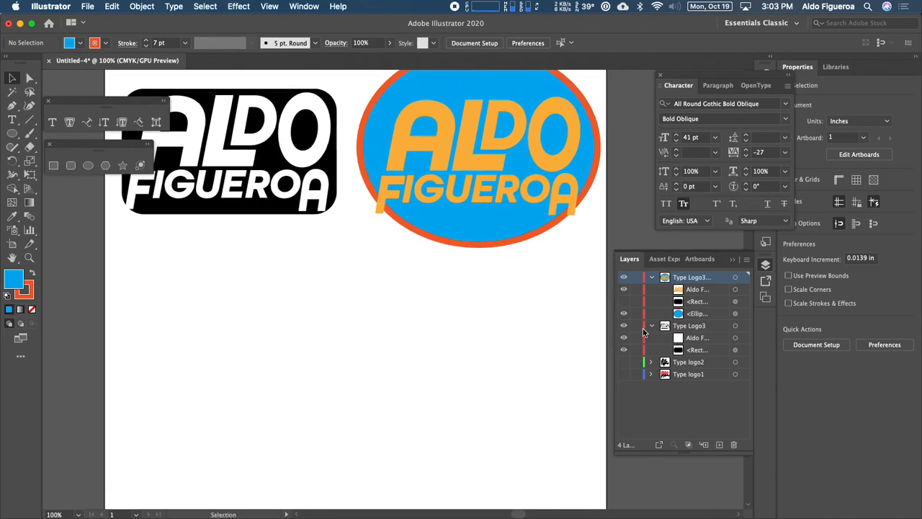
pyautogui.click(652, 277)
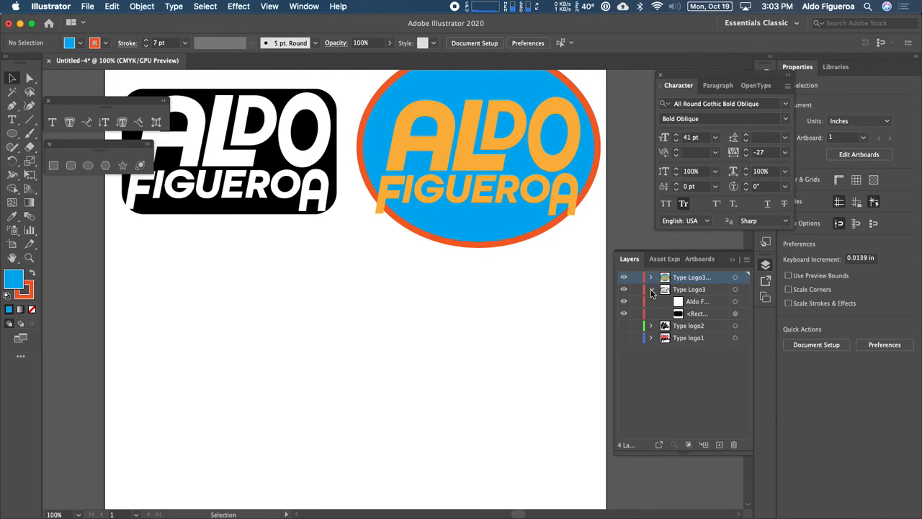
pyautogui.click(652, 290)
pyautogui.click(624, 301)
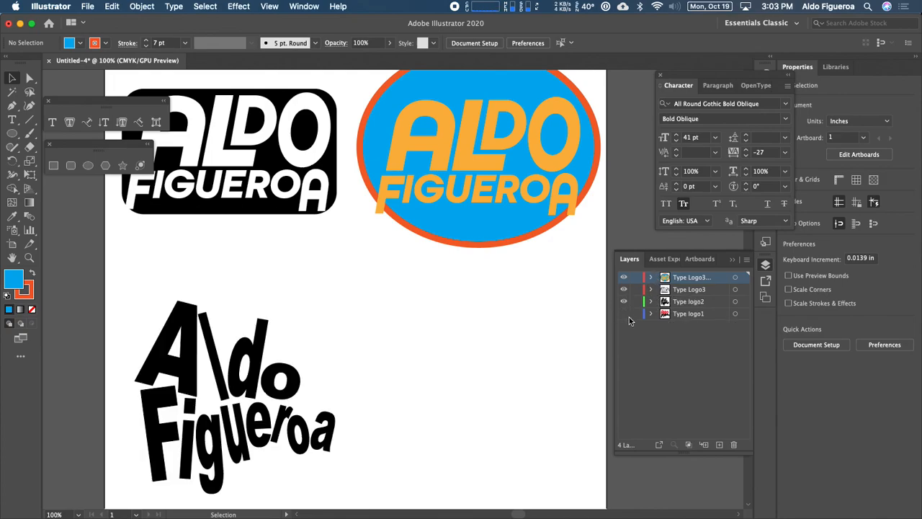
pyautogui.click(624, 314)
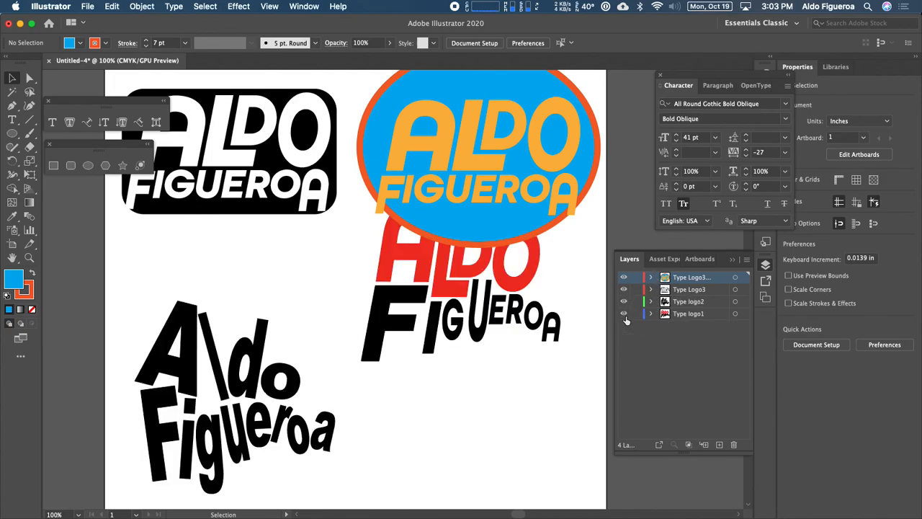
# Move the Type logo1 artwork lower on the artboard, below the ellipse badge.
pyautogui.click(735, 314)
pyautogui.moveTo(463, 305); pyautogui.dragTo(487, 389)
pyautogui.moveTo(248, 387); pyautogui.dragTo(313, 335)
pyautogui.press('space')
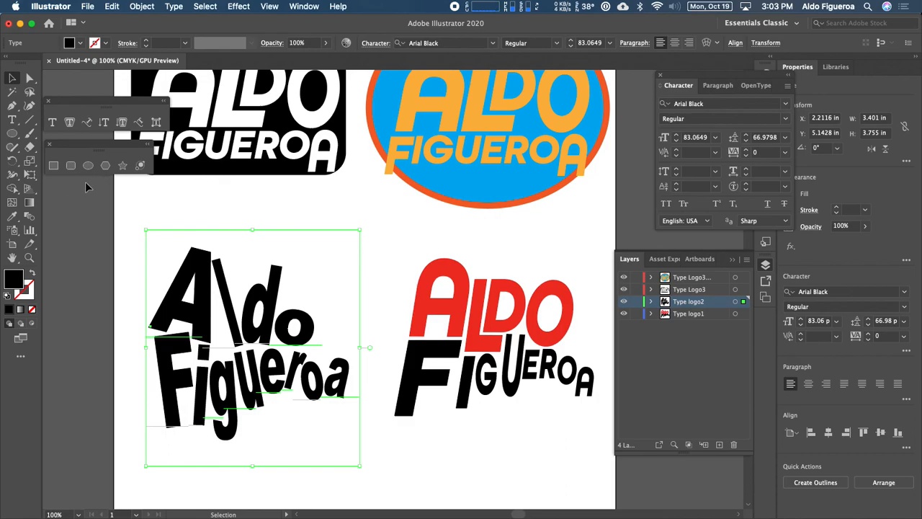
# Draw a seven-pointed star about 4.6 in wide over the Type logo2 text with the Star tool.
pyautogui.click(123, 166)
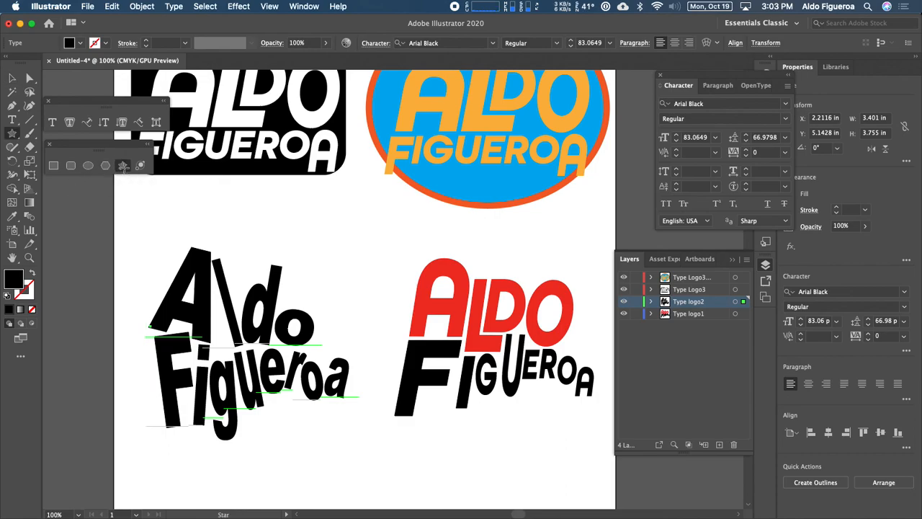
pyautogui.click(624, 302)
pyautogui.click(624, 302)
pyautogui.click(624, 302)
pyautogui.click(624, 302)
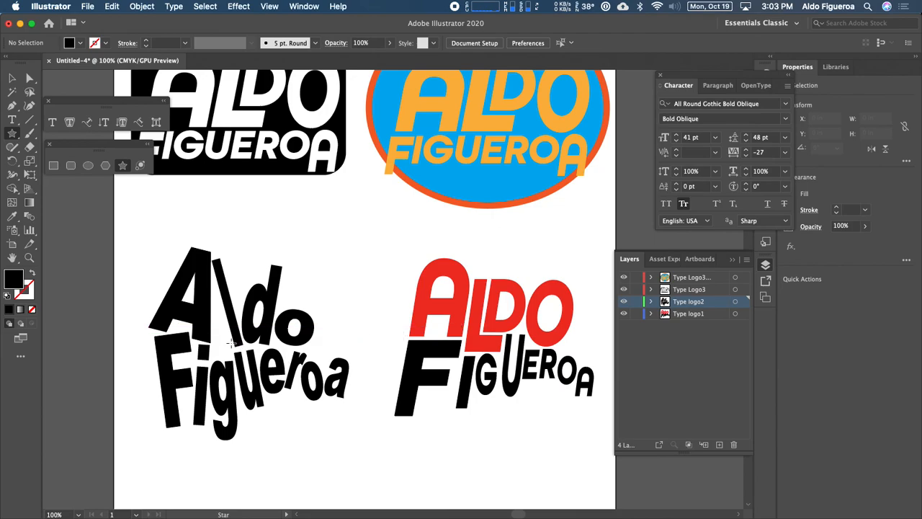
pyautogui.moveTo(232, 344); pyautogui.dragTo(309, 440)
pyautogui.press('Up')
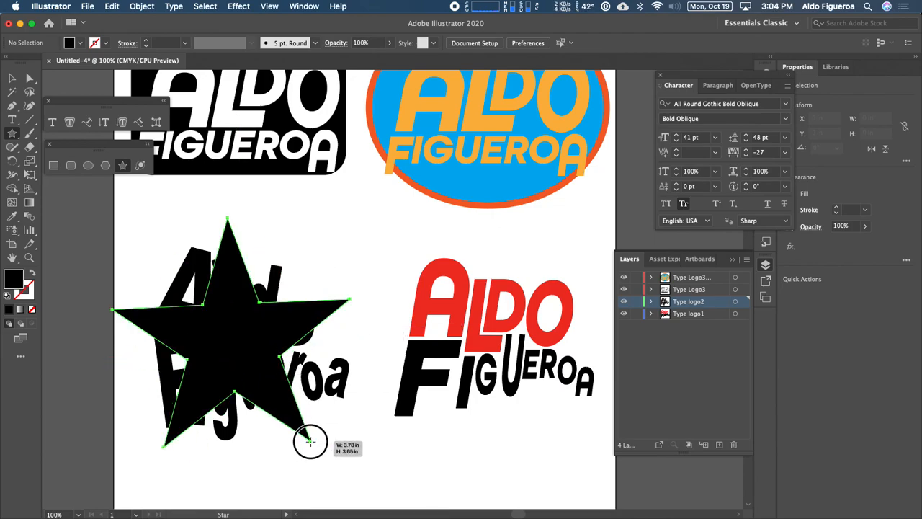
pyautogui.press('Down')
pyautogui.moveTo(310, 441); pyautogui.dragTo(372, 393)
pyautogui.press('Down')
pyautogui.press('Up')
pyautogui.press('Up')
pyautogui.press('Up')
pyautogui.press('Up')
pyautogui.press('Up')
pyautogui.press('Up')
pyautogui.press('Down')
pyautogui.press('Down')
pyautogui.press('Down')
pyautogui.press('Up')
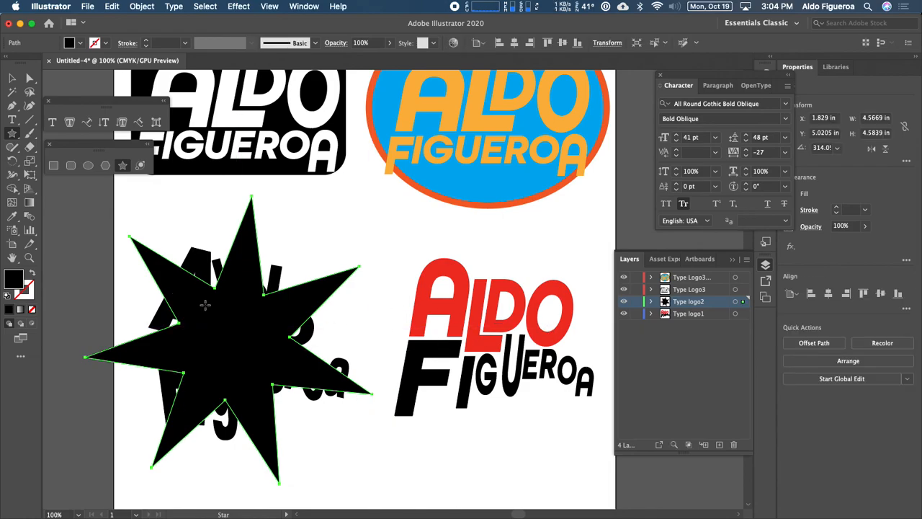
pyautogui.rightClick(320, 286)
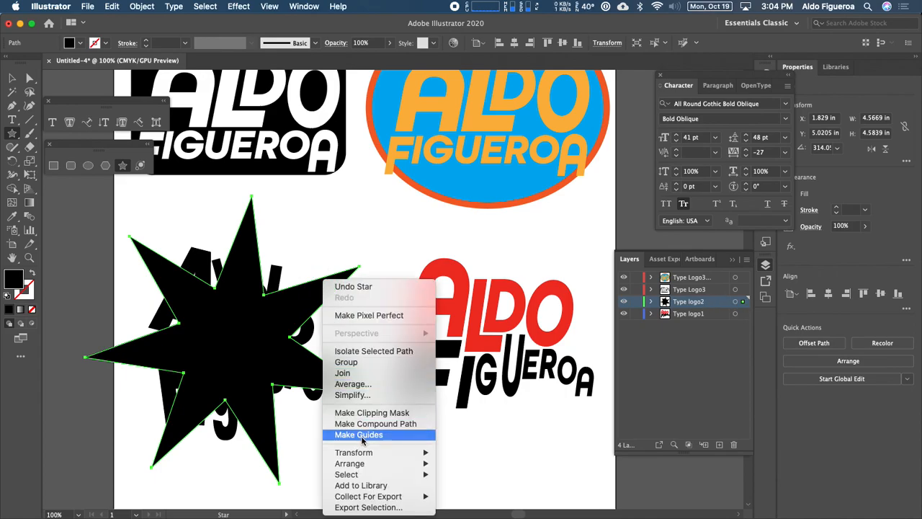
pyautogui.moveTo(350, 464)
pyautogui.click(486, 488)
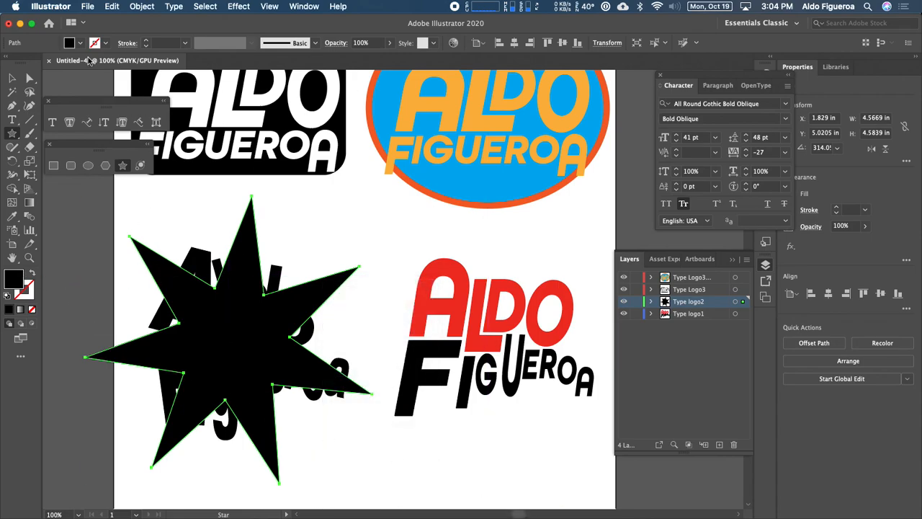
# Fill the star with dark green.
pyautogui.click(82, 43)
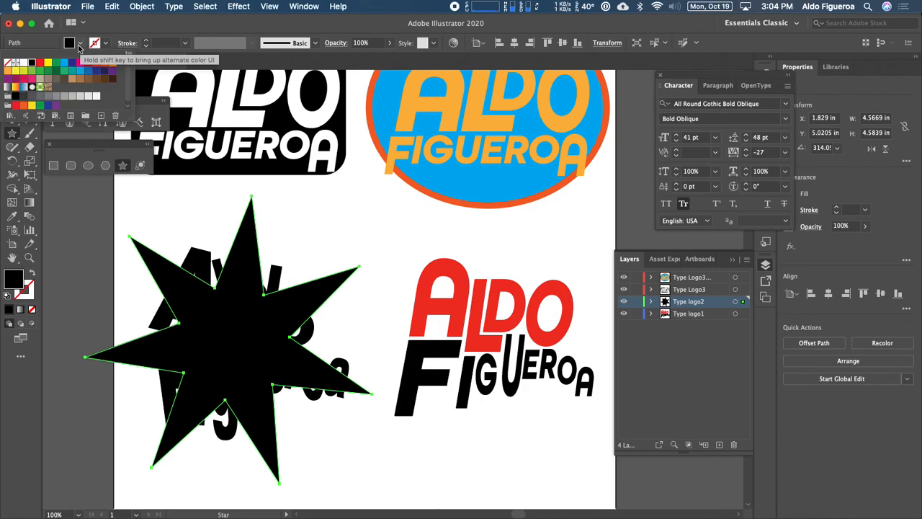
pyautogui.click(40, 72)
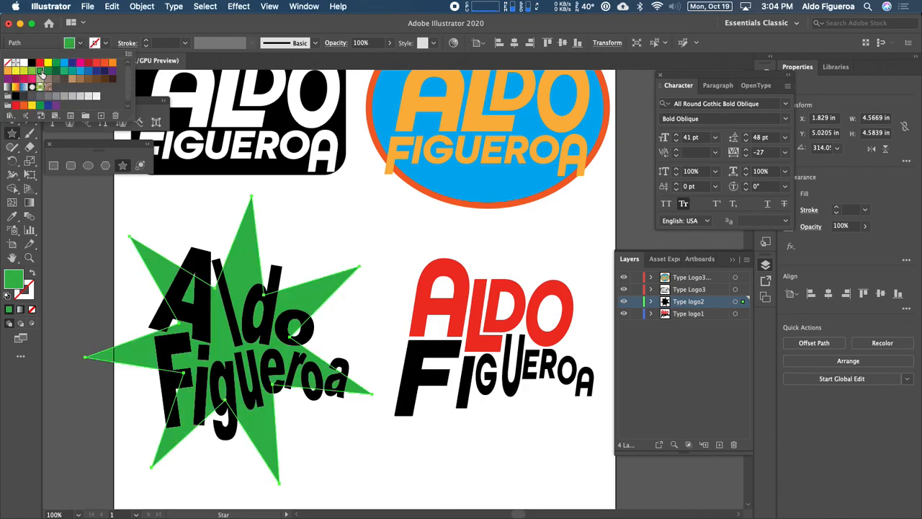
pyautogui.click(49, 72)
pyautogui.click(57, 73)
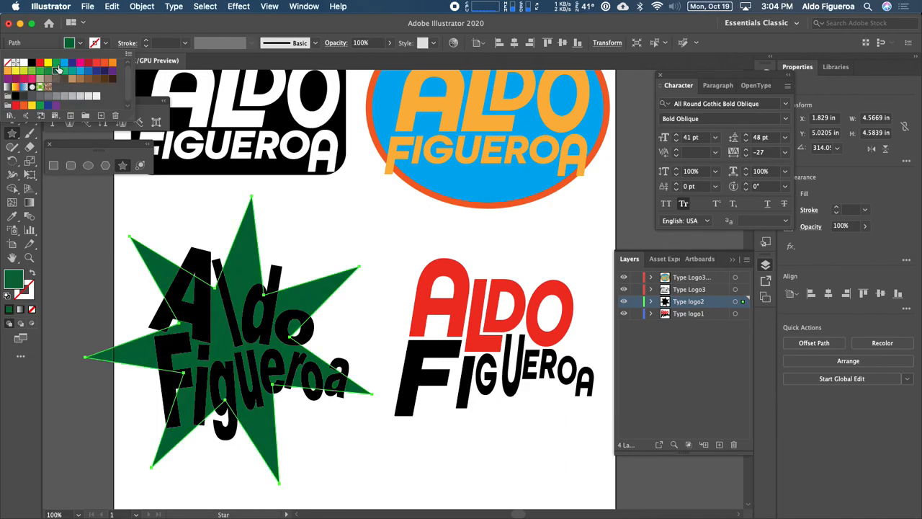
# Change the star's fill to a brighter green swatch.
pyautogui.click(56, 64)
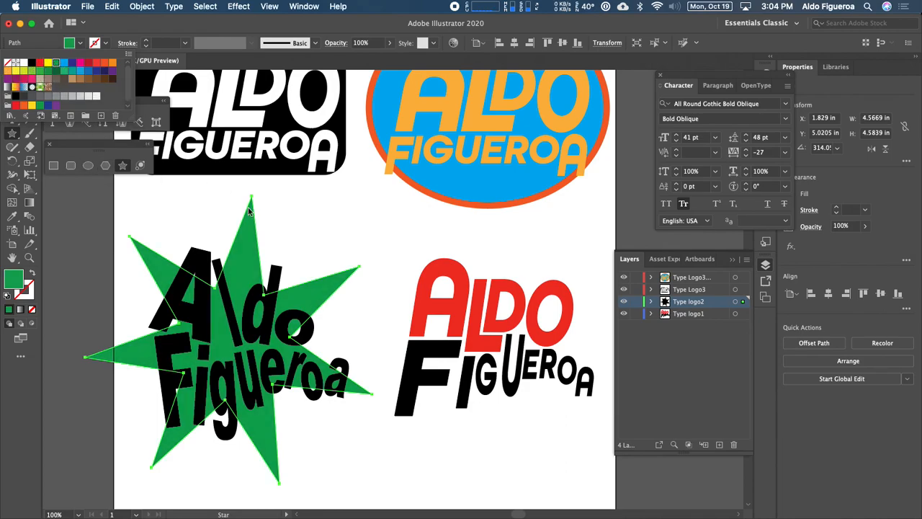
pyautogui.click(279, 210)
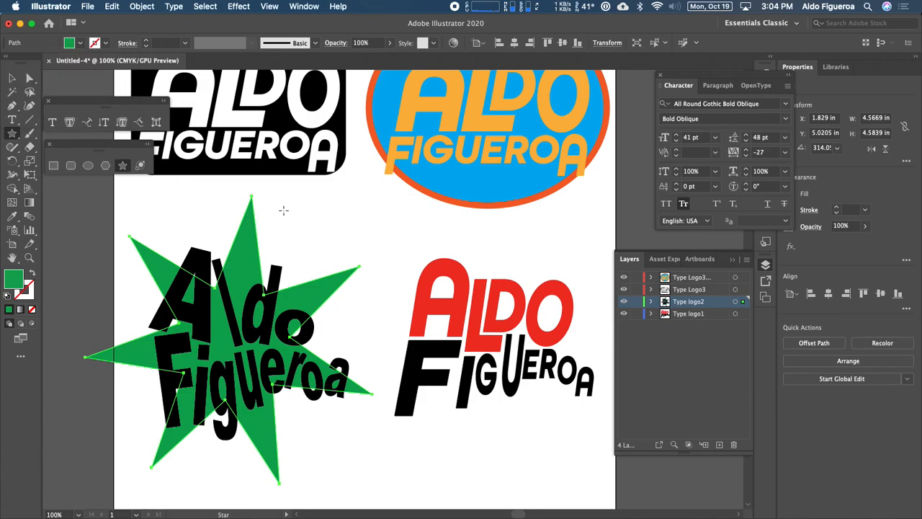
pyautogui.keyDown('super'); pyautogui.click(283, 209); pyautogui.keyUp('super')
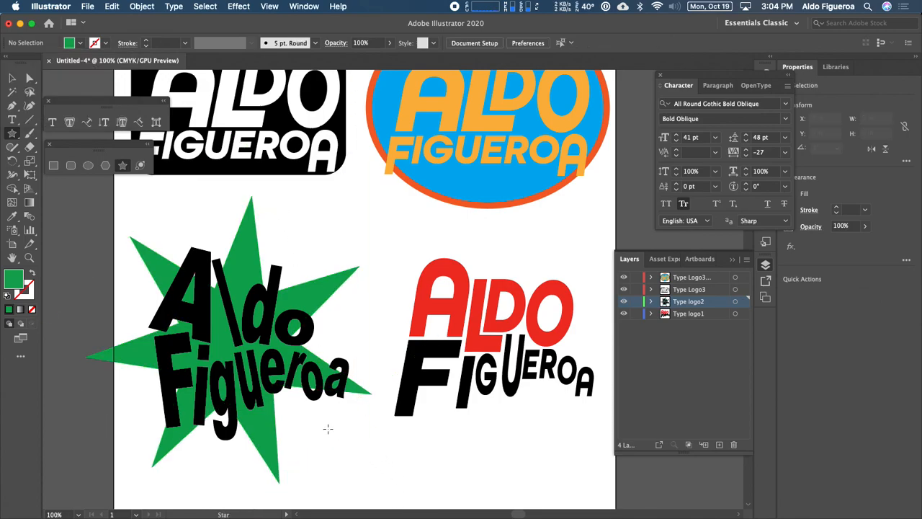
pyautogui.click(264, 438)
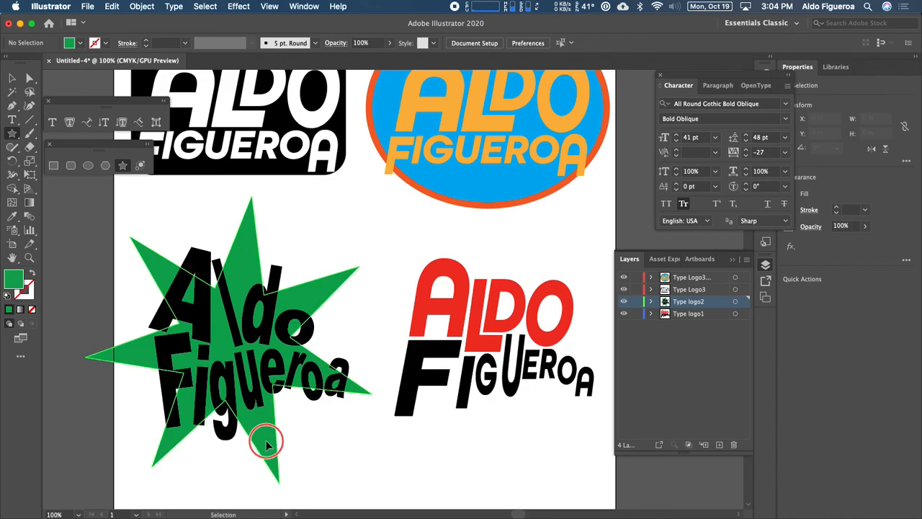
# Give the star a CMYK Yellow stroke with a weight of 8 pt.
pyautogui.click(105, 44)
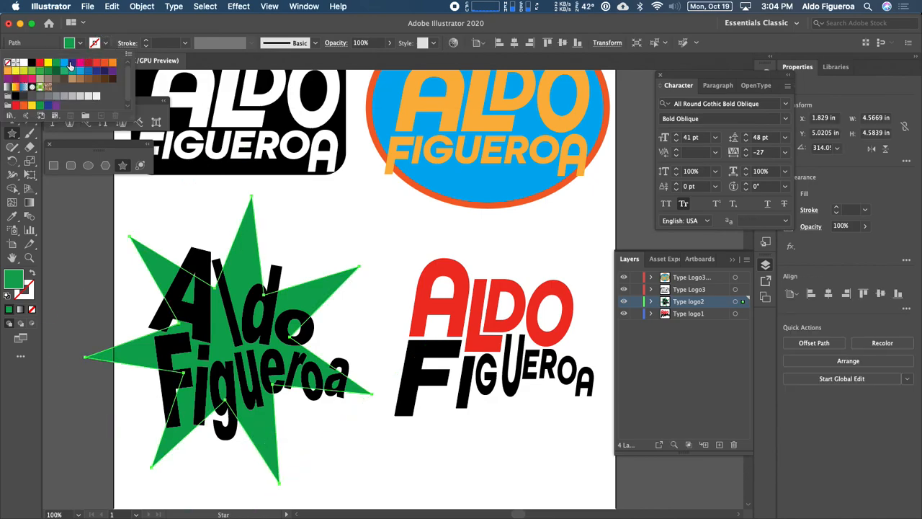
pyautogui.click(48, 64)
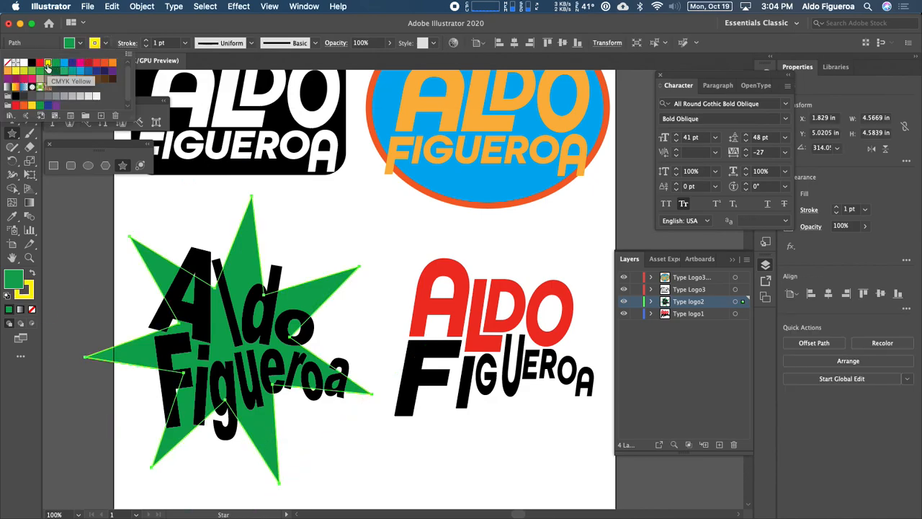
pyautogui.click(147, 43)
pyautogui.click(146, 41)
pyautogui.click(146, 41)
pyautogui.click(147, 41)
pyautogui.click(147, 41)
pyautogui.click(146, 41)
pyautogui.click(145, 41)
pyautogui.click(310, 196)
pyautogui.press('v')
pyautogui.click(325, 295)
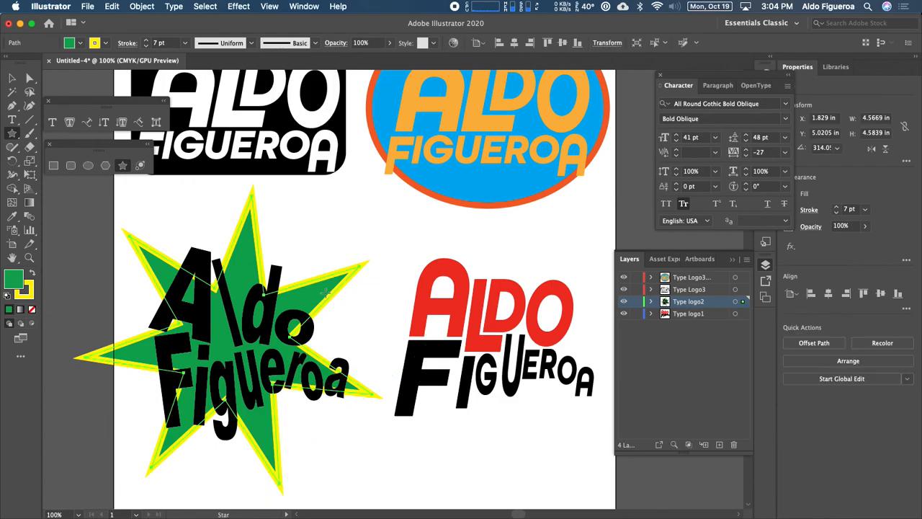
pyautogui.click(146, 40)
pyautogui.click(388, 405)
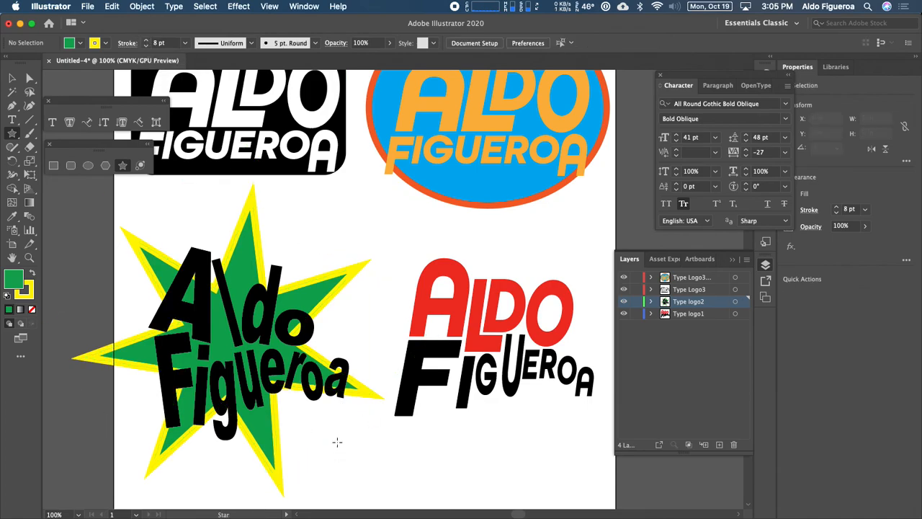
# Draw a hexagon about 3.6 in wide over the Type logo1 text with the Polygon tool.
pyautogui.moveTo(567, 379); pyautogui.dragTo(525, 368)
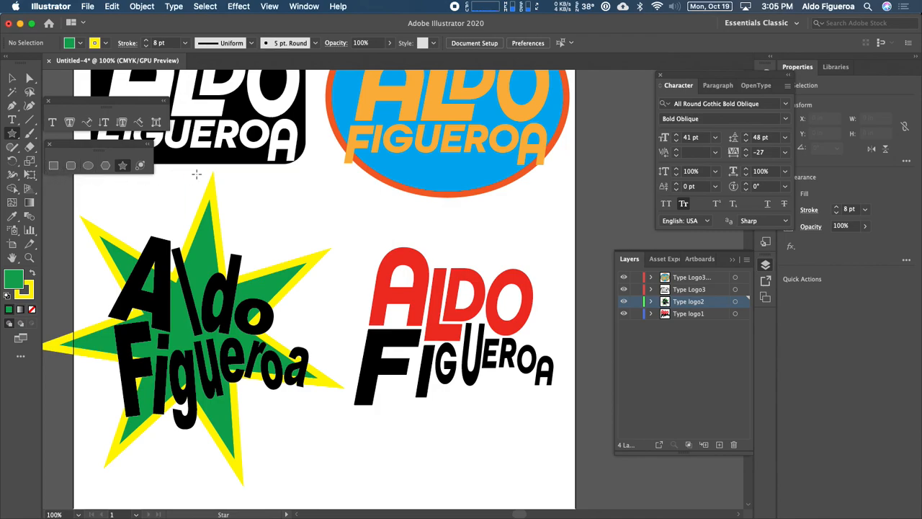
pyautogui.click(105, 165)
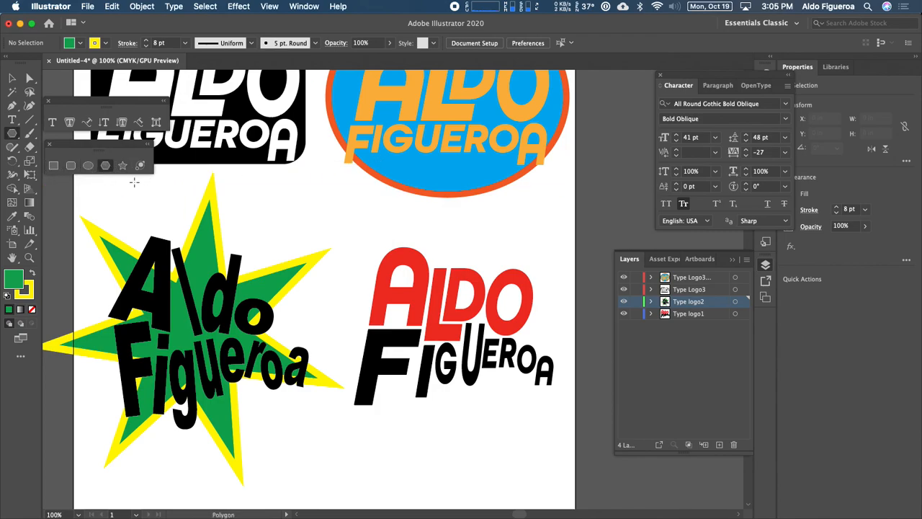
pyautogui.moveTo(453, 329)
pyautogui.mouseDown()
pyautogui.moveTo(477, 358)
pyautogui.moveTo(500, 420)
pyautogui.moveTo(481, 396)
pyautogui.moveTo(487, 414)
pyautogui.moveTo(503, 425)
pyautogui.mouseUp()
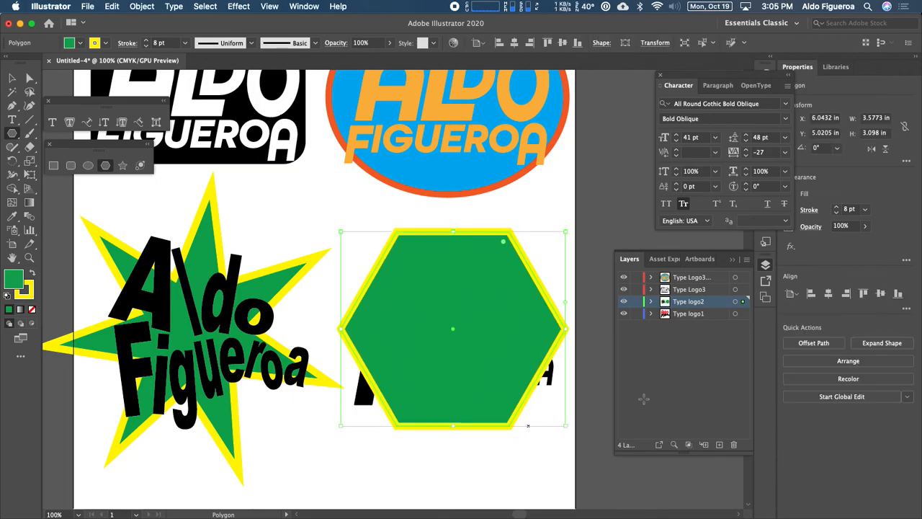
# Move the hexagon into the Type logo1 layer and send it to the back behind the text.
pyautogui.click(651, 301)
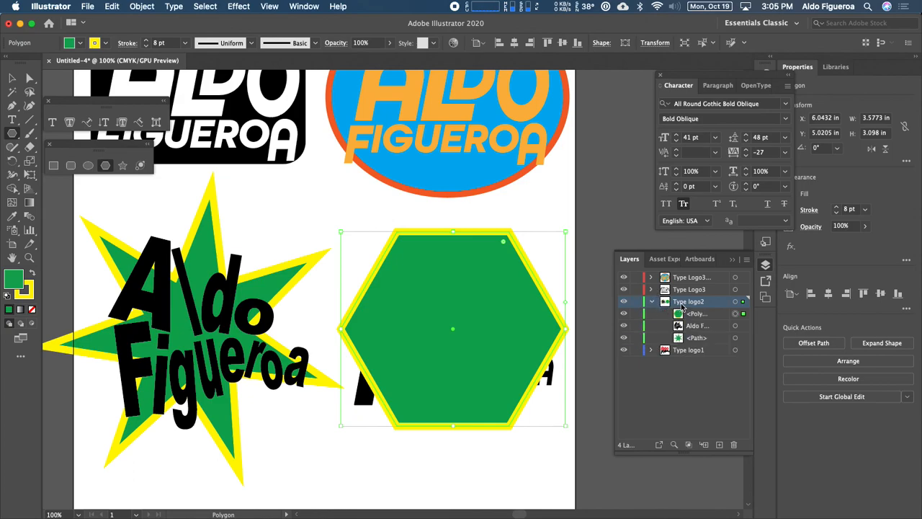
pyautogui.moveTo(701, 316); pyautogui.dragTo(698, 349)
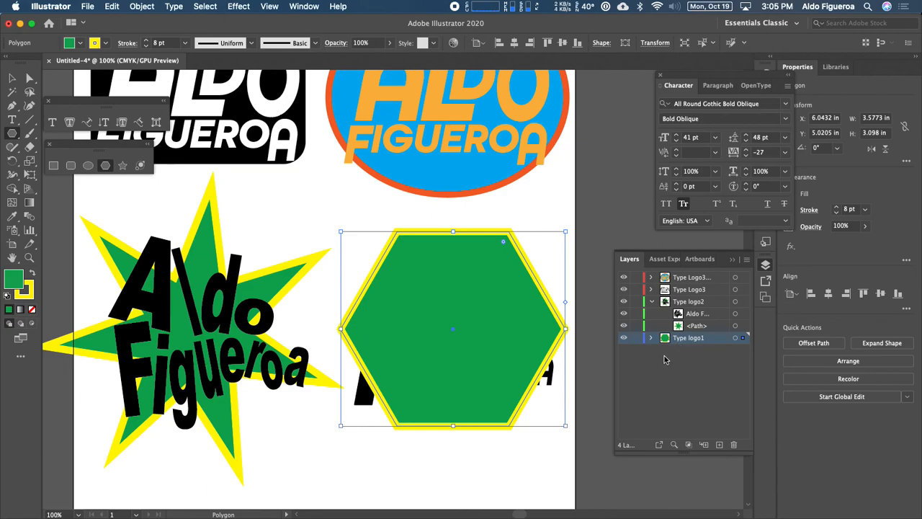
pyautogui.rightClick(521, 265)
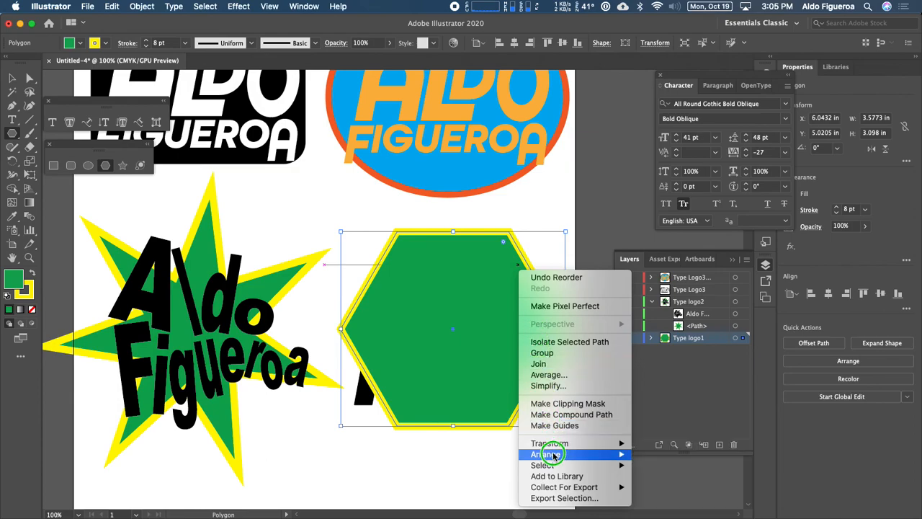
pyautogui.moveTo(551, 454)
pyautogui.click(668, 487)
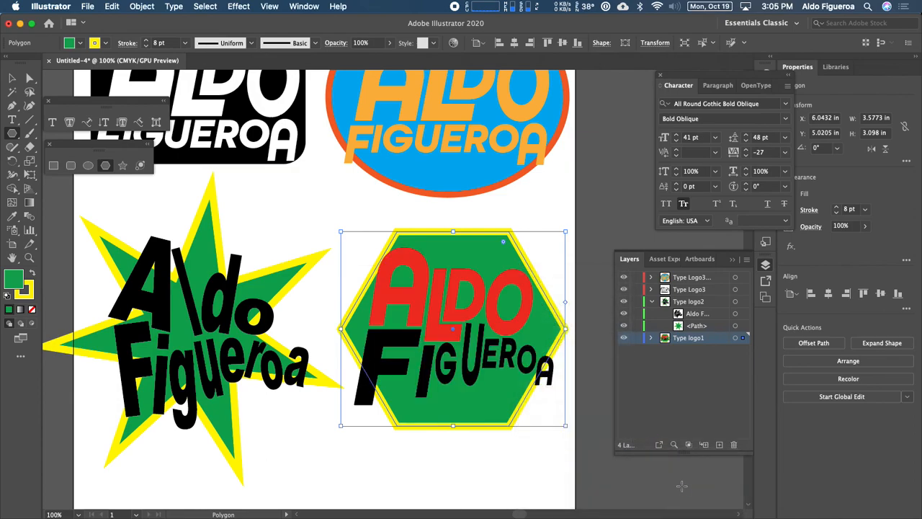
# Reset the hexagon to default fill and stroke, then give it a red 7 pt stroke.
pyautogui.click(8, 309)
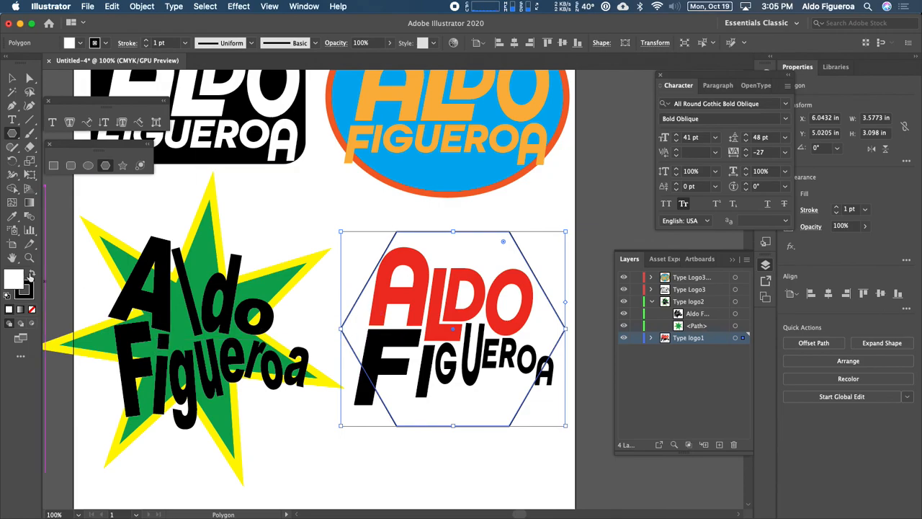
pyautogui.click(145, 41)
pyautogui.click(145, 41)
pyautogui.click(145, 41)
pyautogui.click(145, 41)
pyautogui.click(145, 41)
pyautogui.click(145, 41)
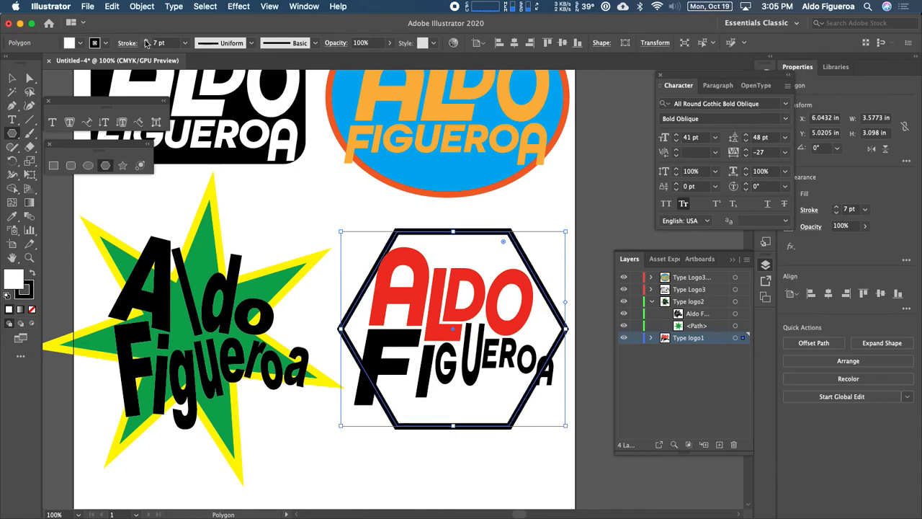
pyautogui.click(105, 43)
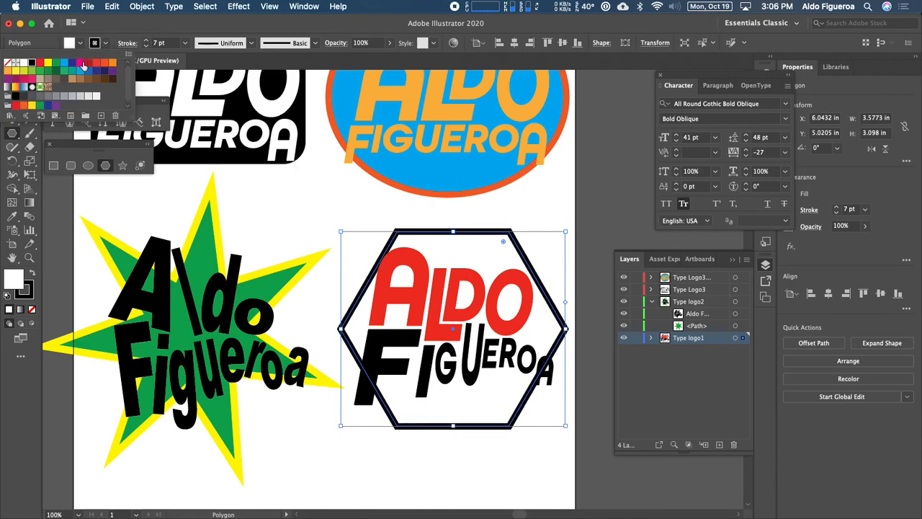
pyautogui.click(41, 64)
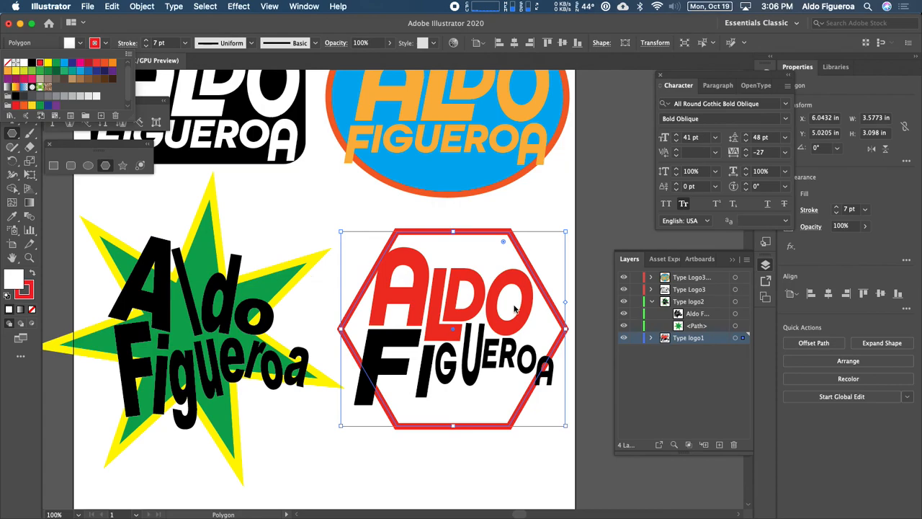
pyautogui.click(514, 296)
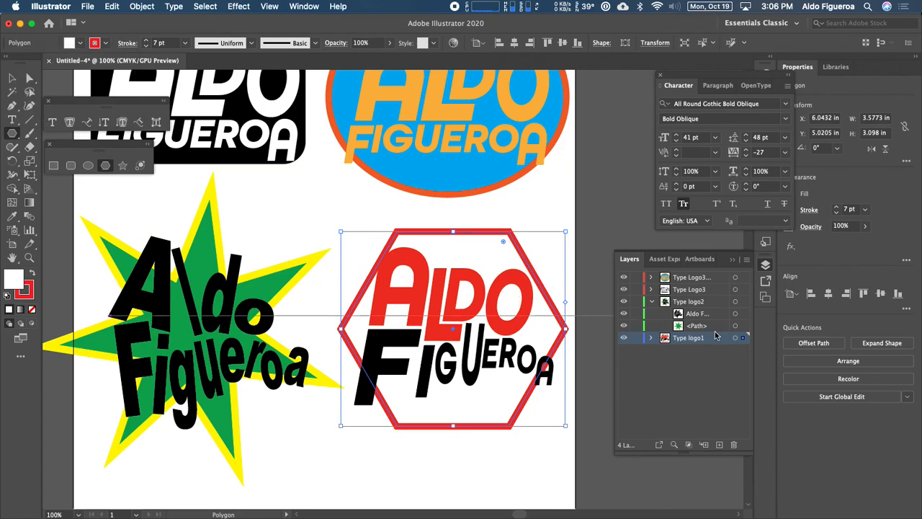
pyautogui.click(652, 338)
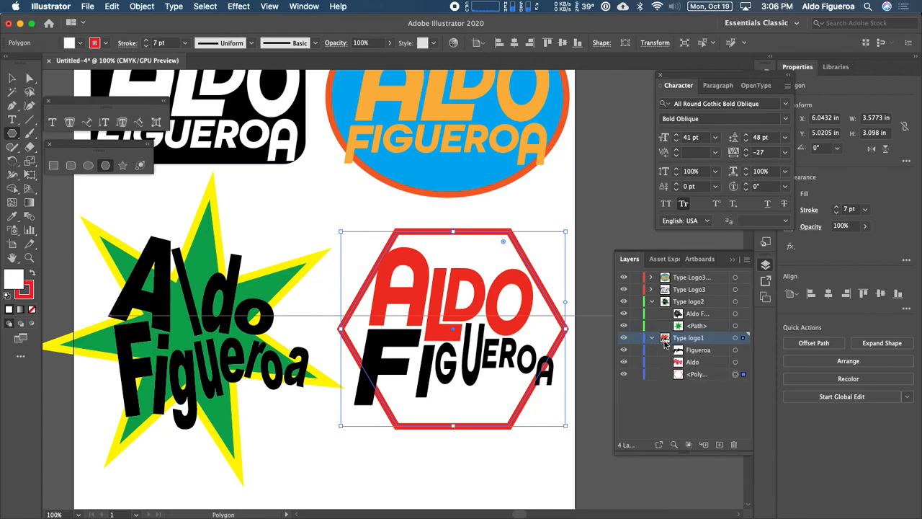
# Nudge the hexagon into place and stretch it to about 3.75 in wide around the text.
pyautogui.press('Left')
pyautogui.press('Left')
pyautogui.press('Left')
pyautogui.press('Left')
pyautogui.press('Left')
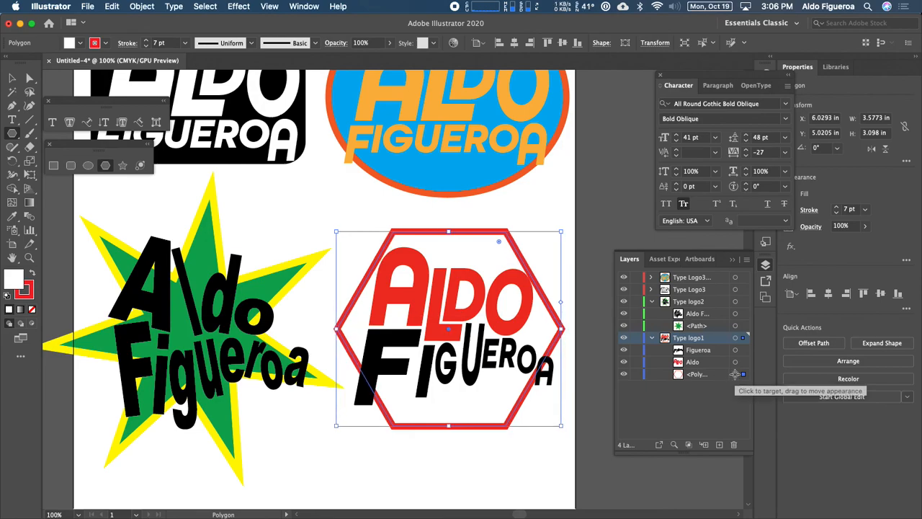
pyautogui.press('Right')
pyautogui.press('Right')
pyautogui.press('Up')
pyautogui.press('Up')
pyautogui.press('Up')
pyautogui.press('Left')
pyautogui.press('Up')
pyautogui.press('Right')
pyautogui.press('super+minus')
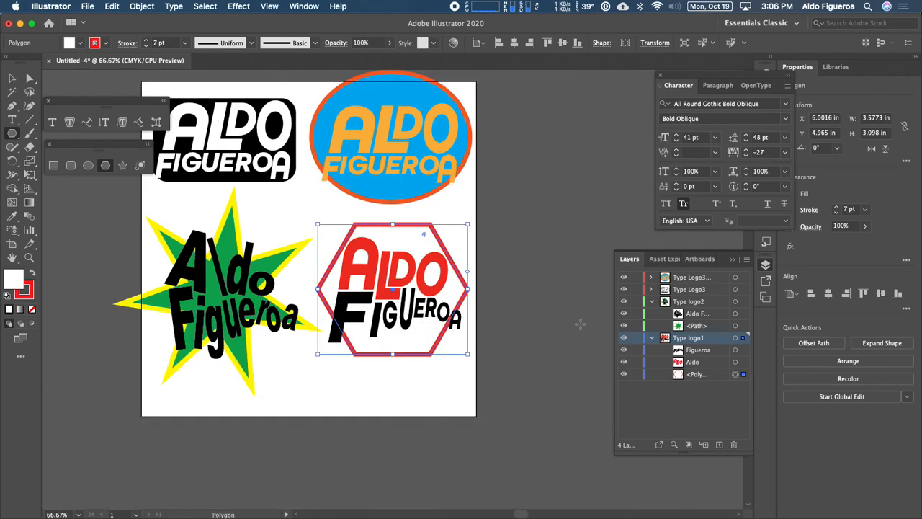
pyautogui.moveTo(472, 290); pyautogui.dragTo(492, 293)
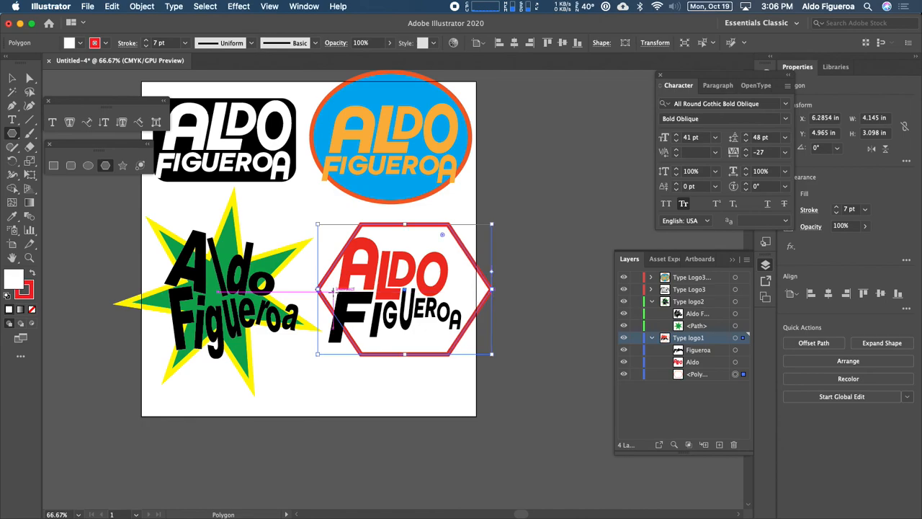
pyautogui.moveTo(318, 289)
pyautogui.mouseDown()
pyautogui.moveTo(295, 287)
pyautogui.moveTo(288, 301)
pyautogui.moveTo(313, 289)
pyautogui.mouseUp()
pyautogui.moveTo(492, 289); pyautogui.dragTo(470, 290)
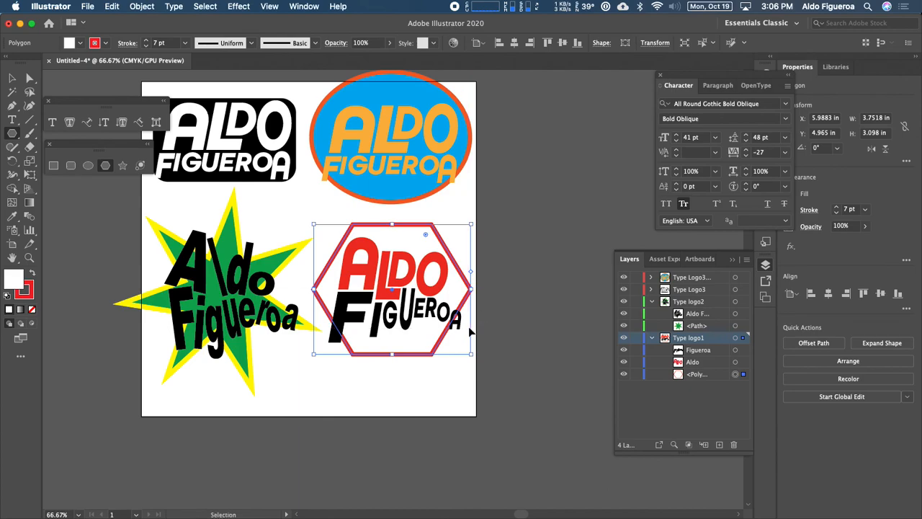
# Fill the hexagon with a tan swatch.
pyautogui.press('super+equal')
pyautogui.keyDown('super'); pyautogui.click(547, 427); pyautogui.keyUp('super')
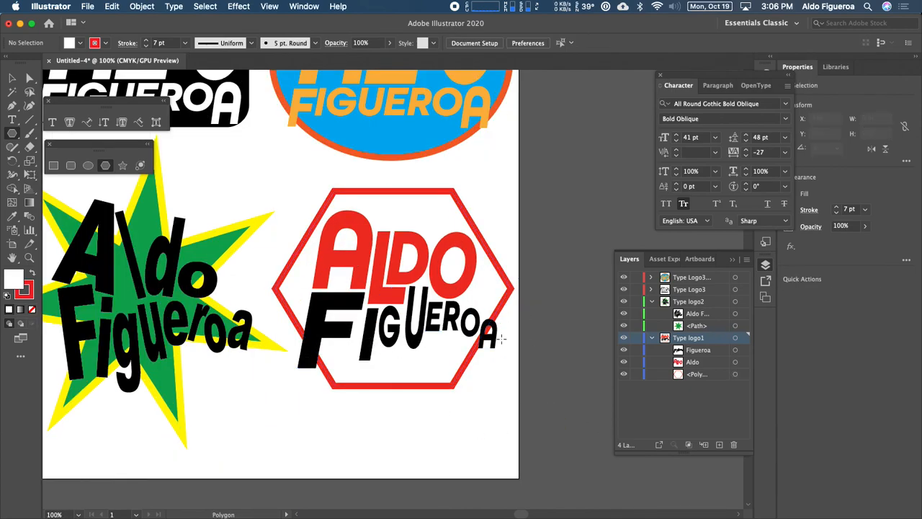
pyautogui.click(734, 374)
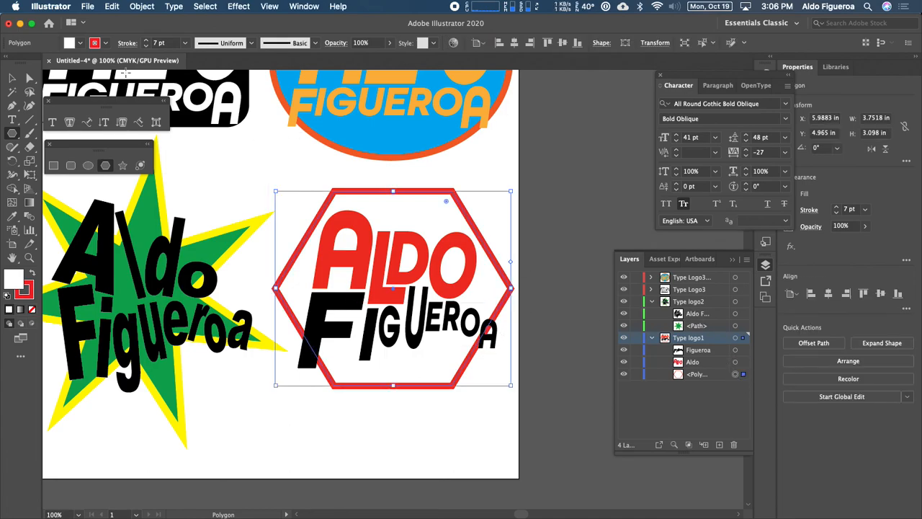
pyautogui.click(76, 43)
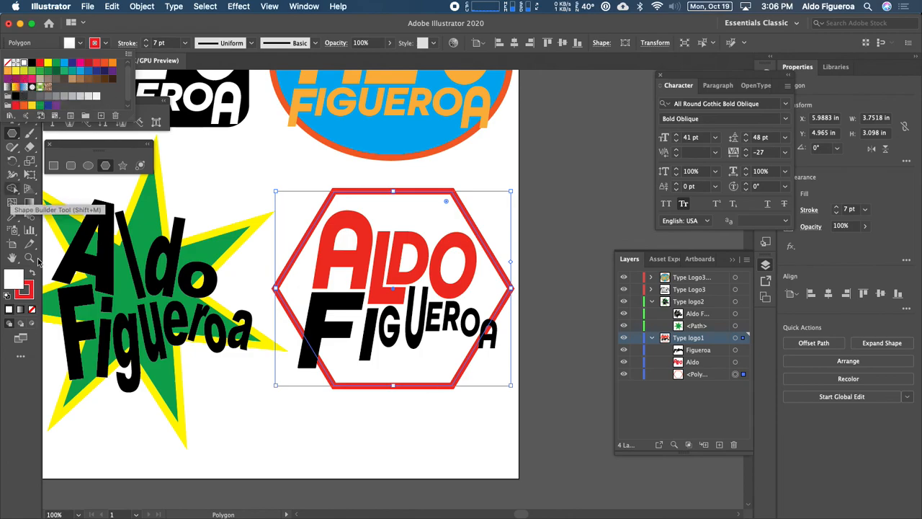
pyautogui.click(42, 88)
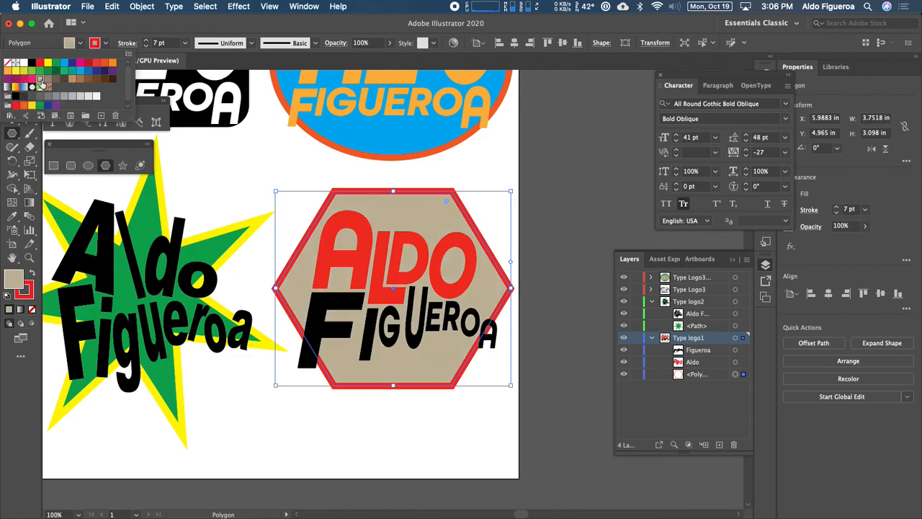
pyautogui.click(12, 281)
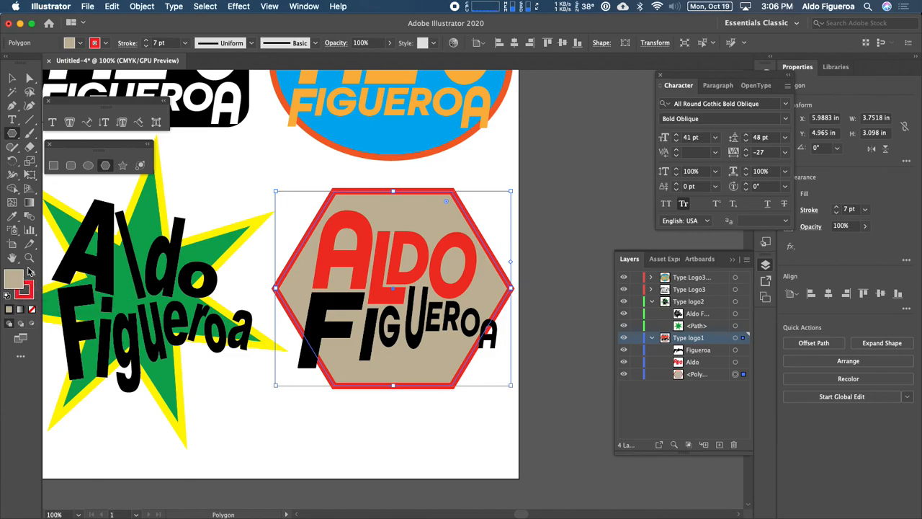
# Set the hexagon's fill to a light pink picked in the Color Picker.
pyautogui.click(80, 46)
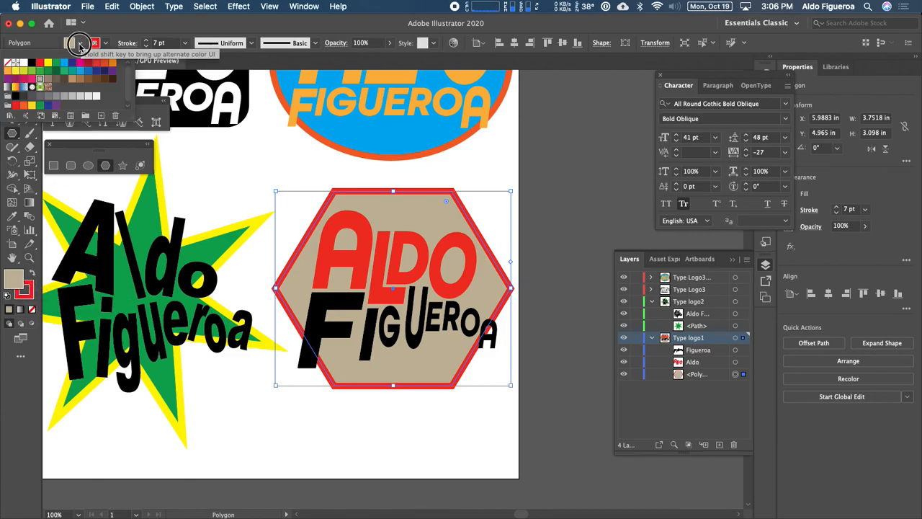
pyautogui.click(24, 62)
pyautogui.click(16, 282)
pyautogui.doubleClick(16, 283)
pyautogui.moveTo(286, 134); pyautogui.dragTo(605, 88)
pyautogui.moveTo(566, 121); pyautogui.dragTo(533, 120)
pyautogui.click(778, 128)
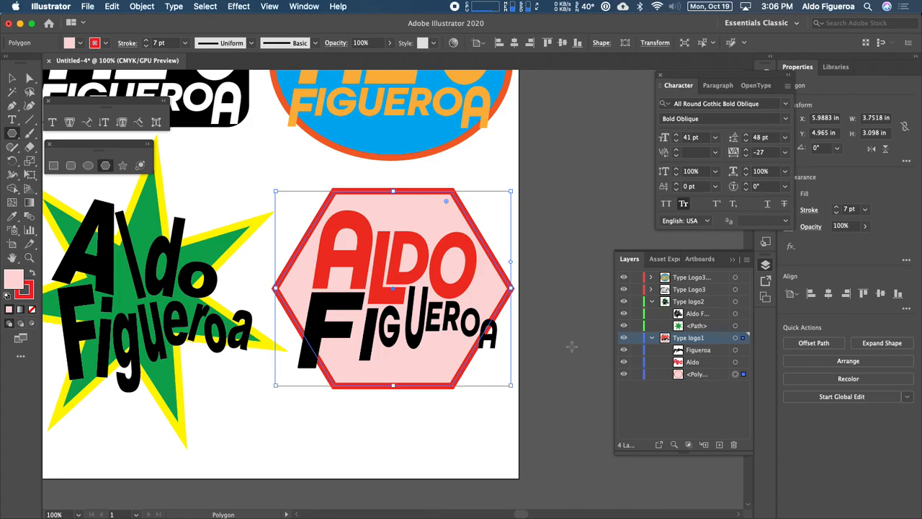
pyautogui.press('super+minus')
pyautogui.press('super+minus')
pyautogui.moveTo(478, 194); pyautogui.dragTo(531, 235)
pyautogui.press('super+equal')
pyautogui.moveTo(287, 127); pyautogui.dragTo(362, 190)
pyautogui.press('super+equal')
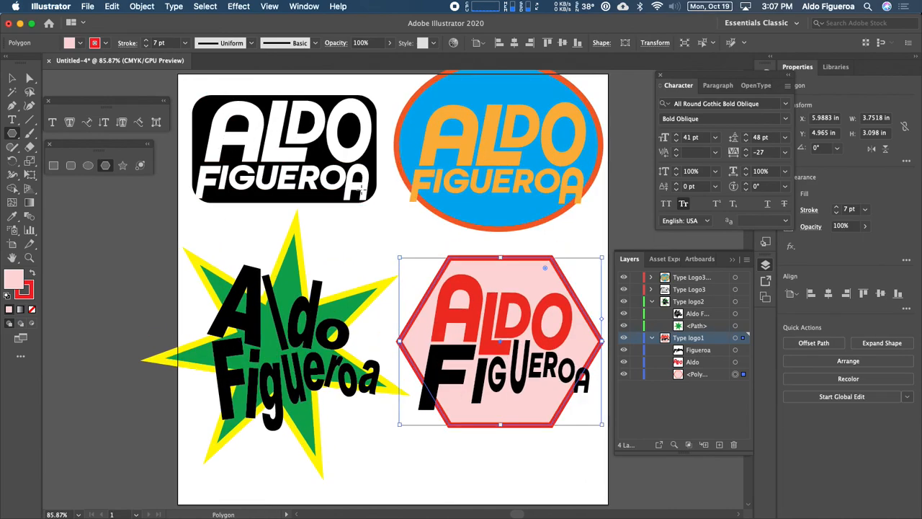
pyautogui.press('v')
pyautogui.click(348, 232)
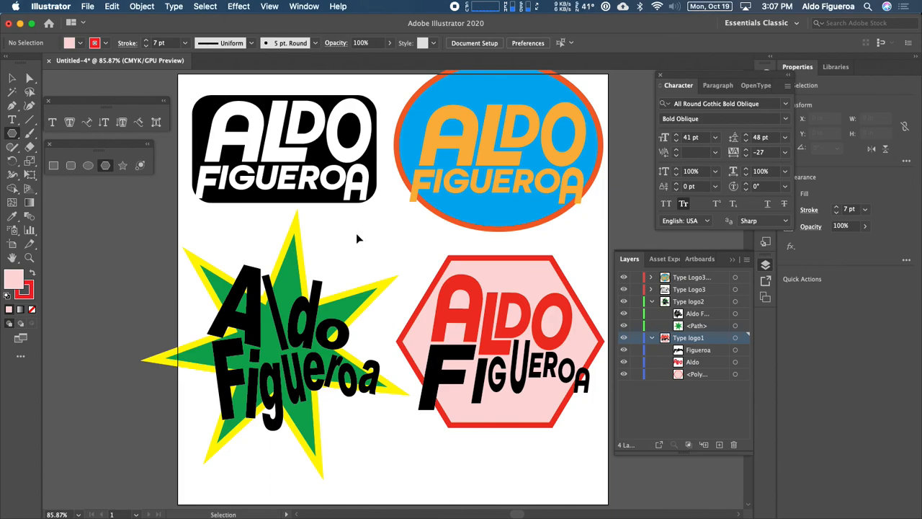
pyautogui.moveTo(408, 256); pyautogui.dragTo(394, 267)
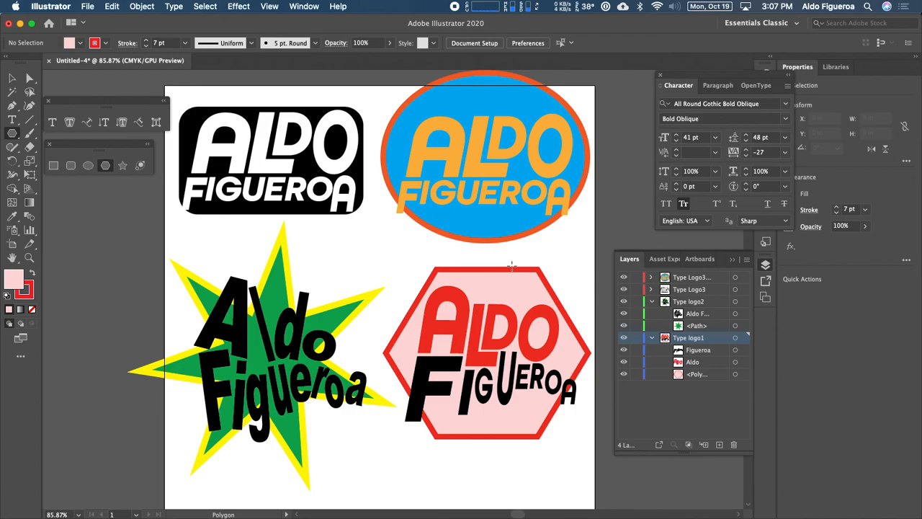
# Save the document as an Illustrator .ai file named with the surname, first name and _Assignment5, keeping default options.
pyautogui.click(88, 7)
pyautogui.click(119, 104)
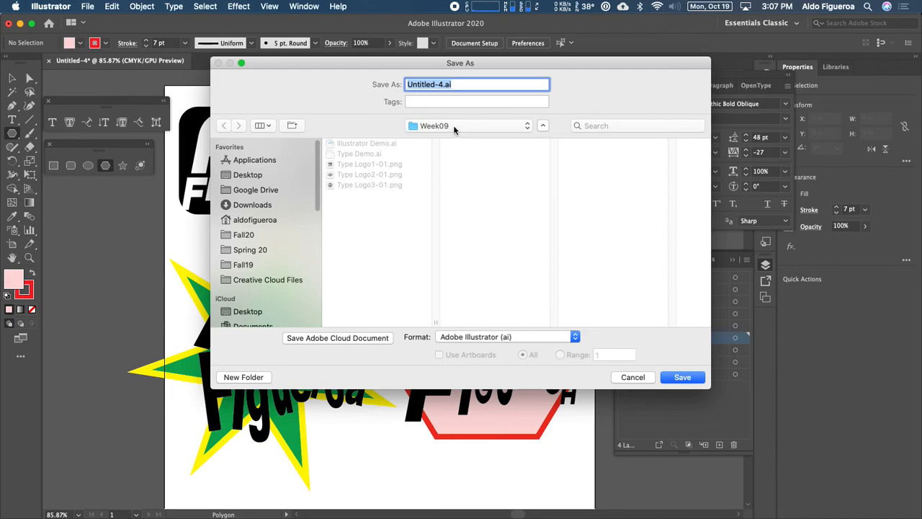
pyautogui.click(427, 86)
pyautogui.doubleClick(427, 86)
pyautogui.press('BackSpace')
pyautogui.press('Delete')
pyautogui.press('Delete')
pyautogui.write('Figueroa_Aldo_Assignt')
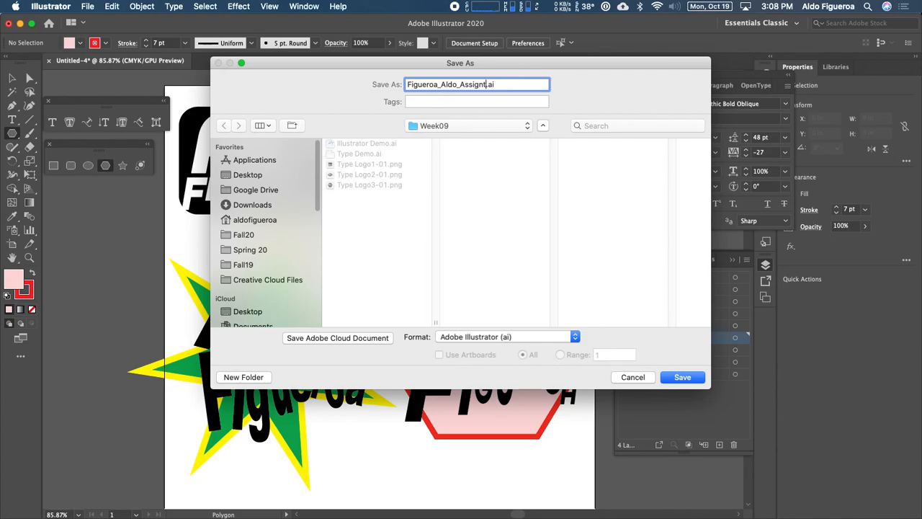
pyautogui.press('BackSpace')
pyautogui.write('ment5')
pyautogui.click(682, 378)
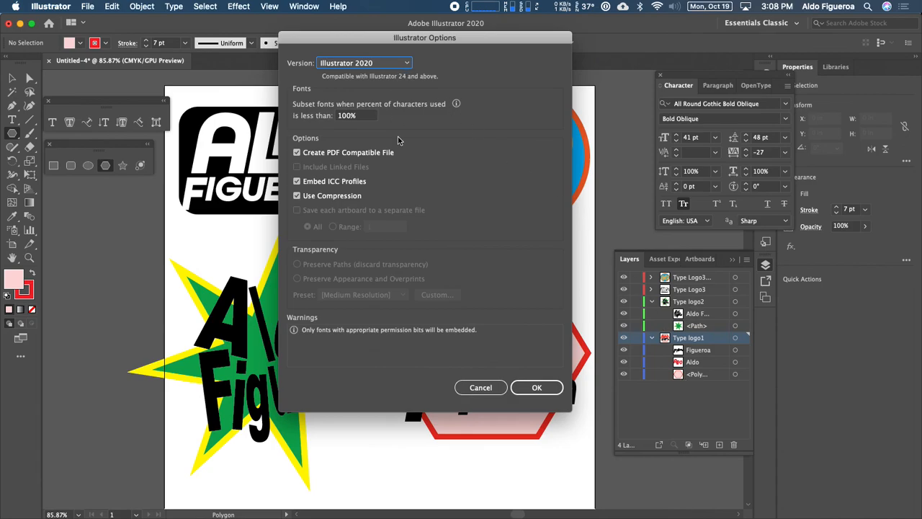
pyautogui.click(536, 386)
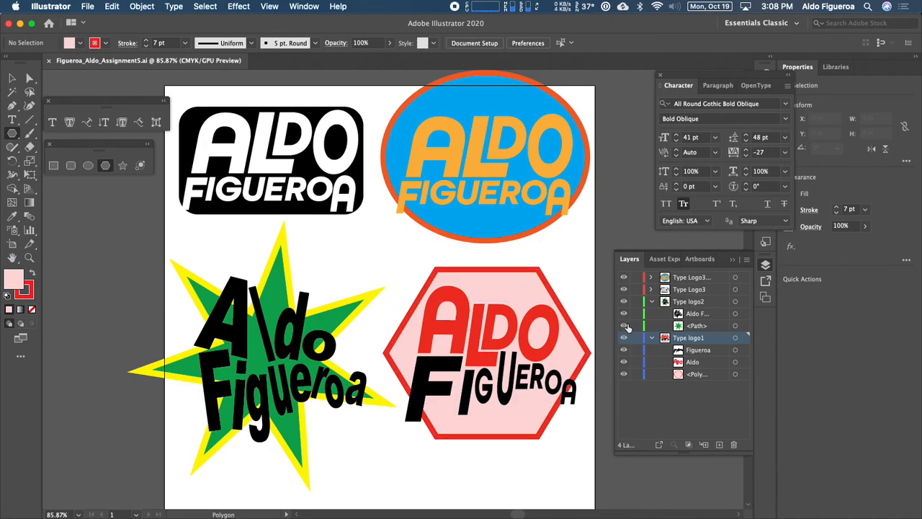
# Inspect each logo layer on its own by hiding the other layers and expanding its contents.
pyautogui.click(651, 302)
pyautogui.click(652, 314)
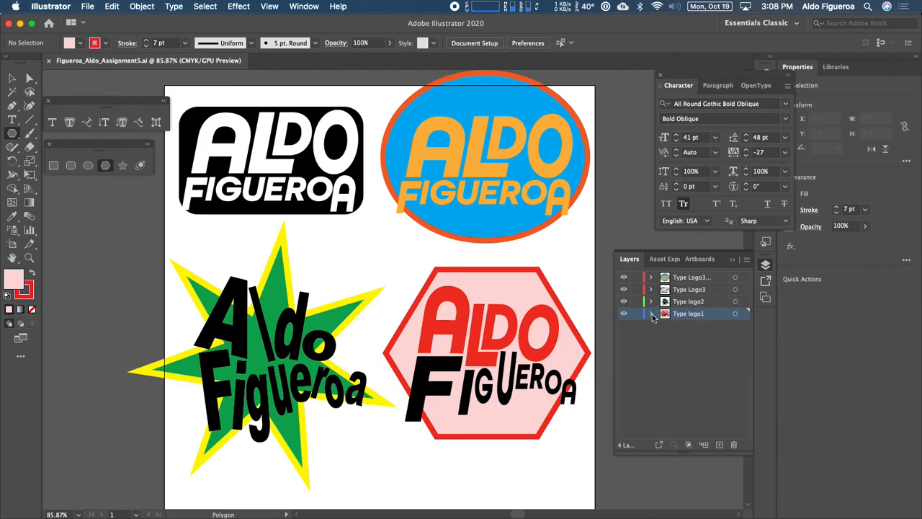
pyautogui.moveTo(624, 277); pyautogui.dragTo(624, 308)
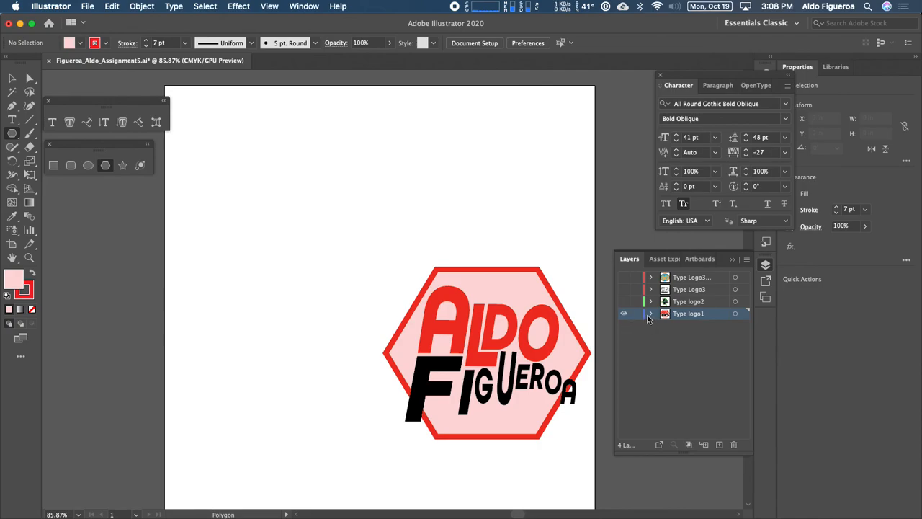
pyautogui.click(652, 317)
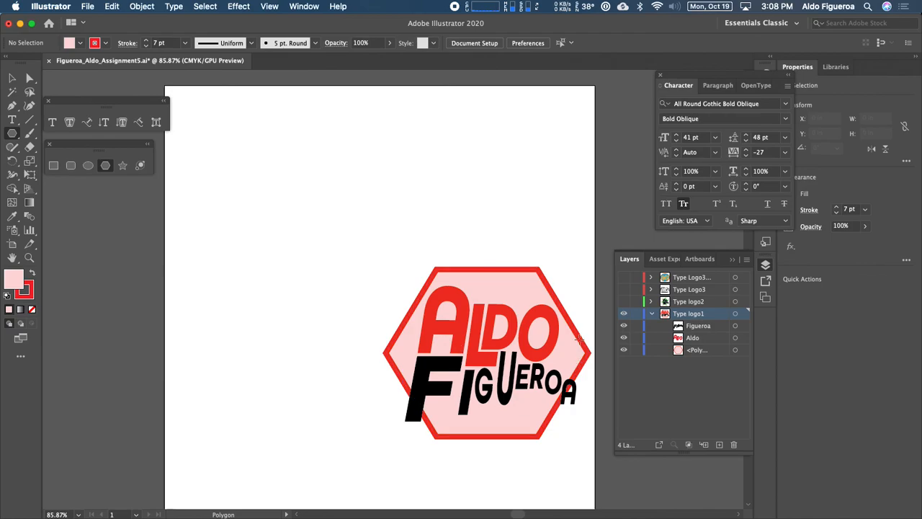
pyautogui.click(652, 315)
pyautogui.click(624, 314)
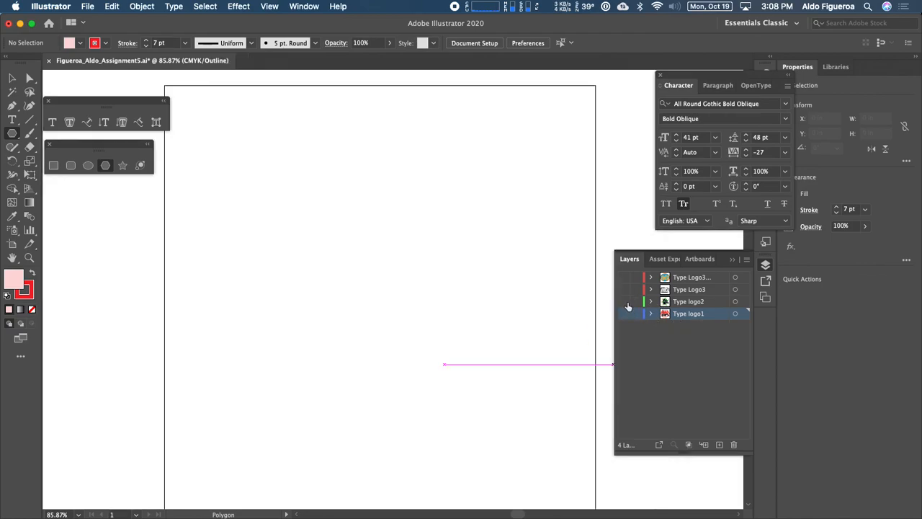
pyautogui.click(624, 301)
pyautogui.click(649, 302)
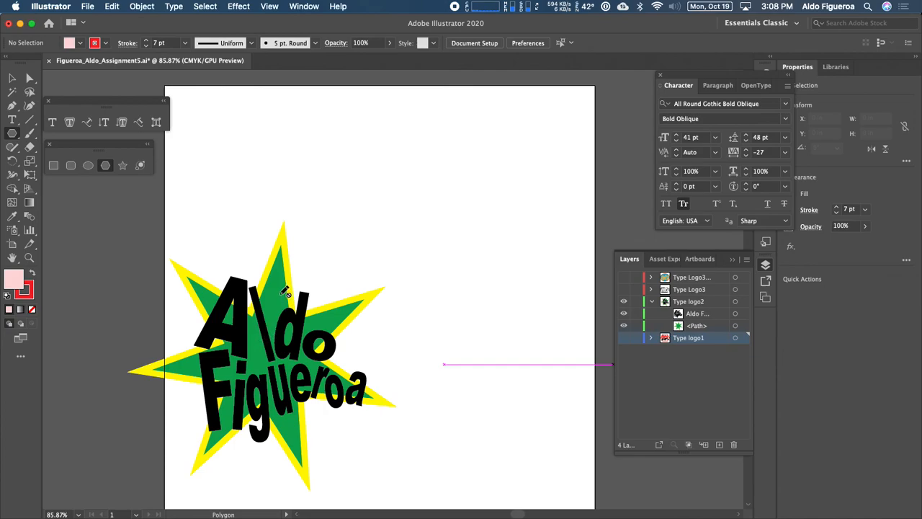
pyautogui.click(652, 302)
pyautogui.click(625, 301)
pyautogui.click(624, 290)
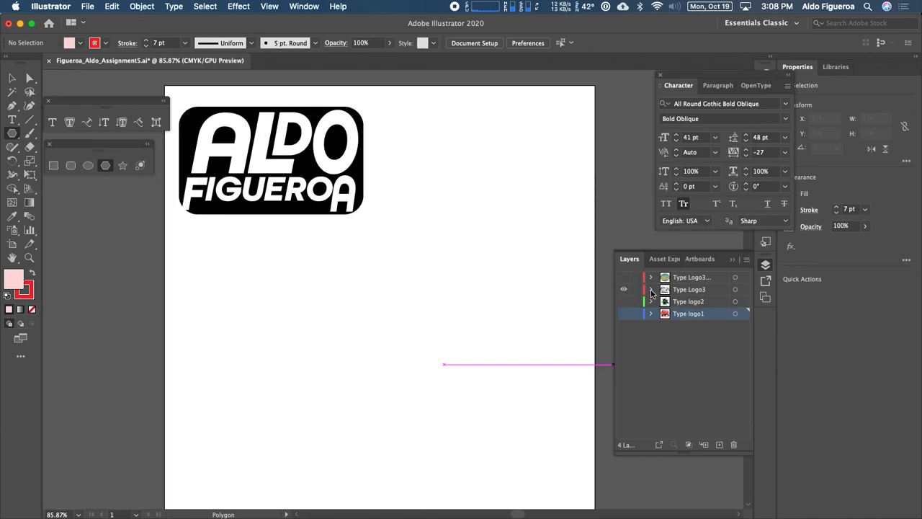
pyautogui.click(652, 289)
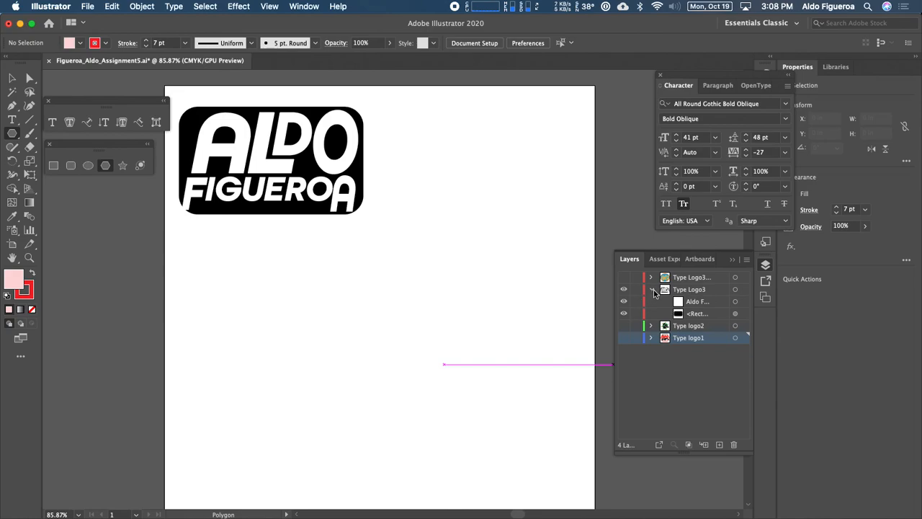
pyautogui.click(652, 289)
pyautogui.click(624, 290)
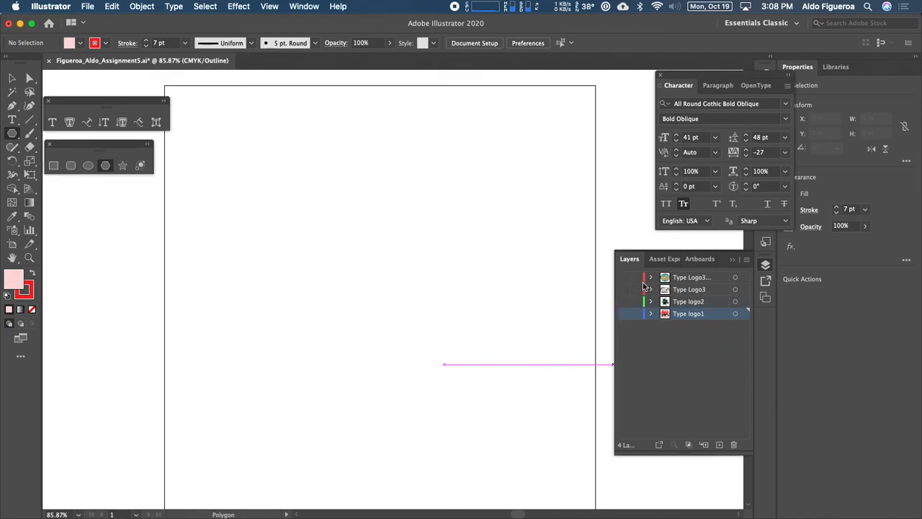
# Delete the stray rectangle path from the elliptical logo's layer.
pyautogui.click(650, 277)
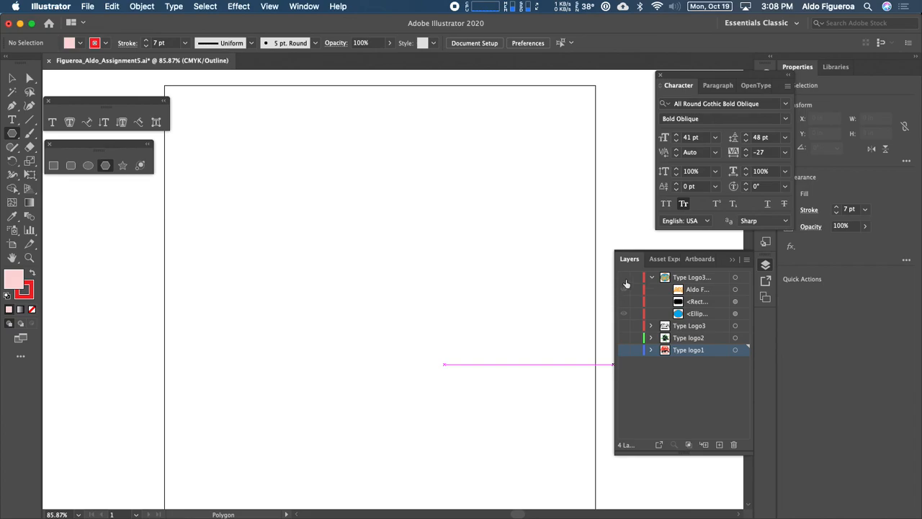
pyautogui.click(623, 277)
pyautogui.moveTo(691, 304); pyautogui.dragTo(735, 446)
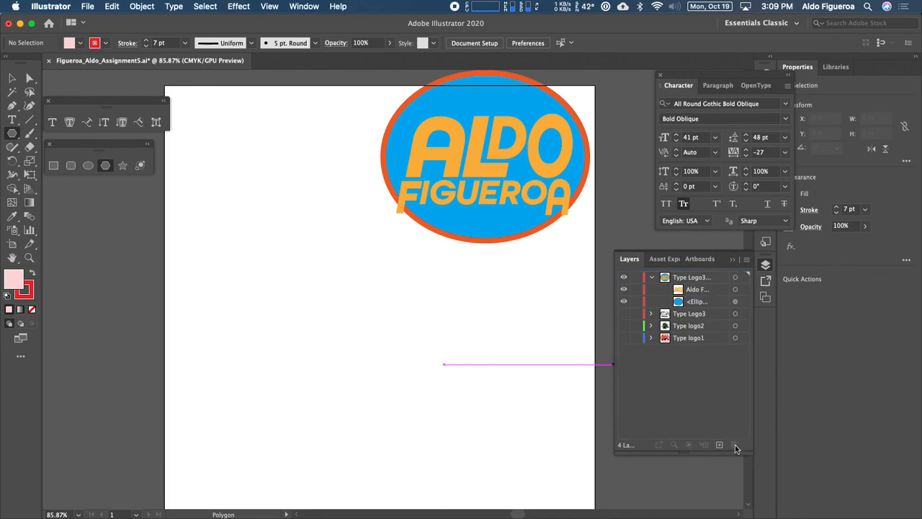
# Collapse the elliptical logo's layer and make all four logo layers visible again.
pyautogui.click(625, 314)
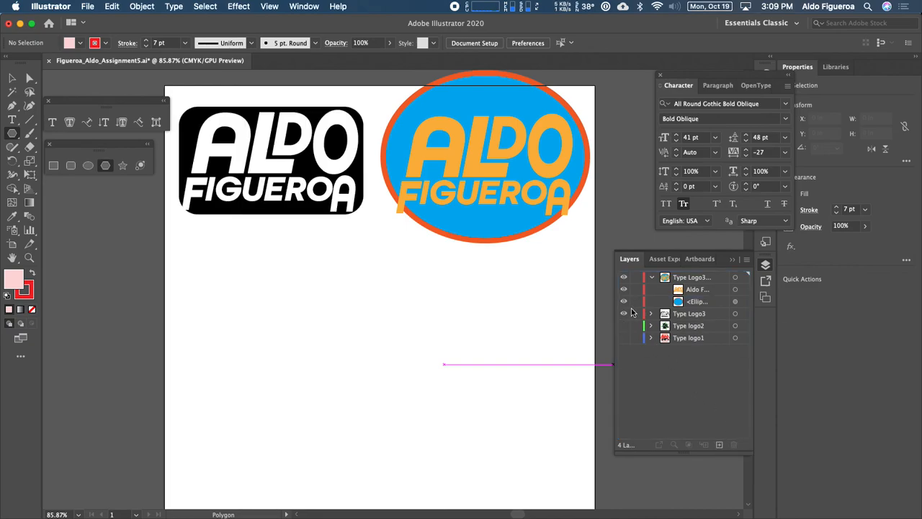
pyautogui.click(651, 277)
pyautogui.click(627, 303)
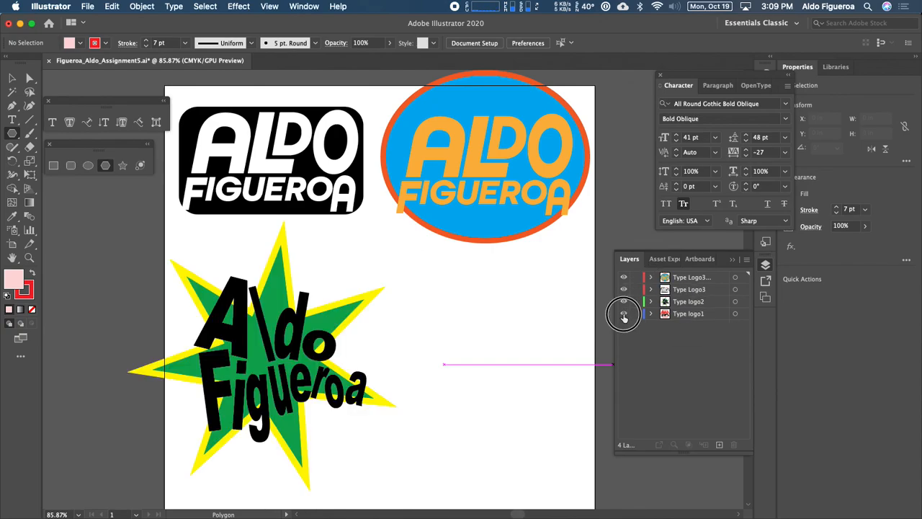
pyautogui.click(624, 313)
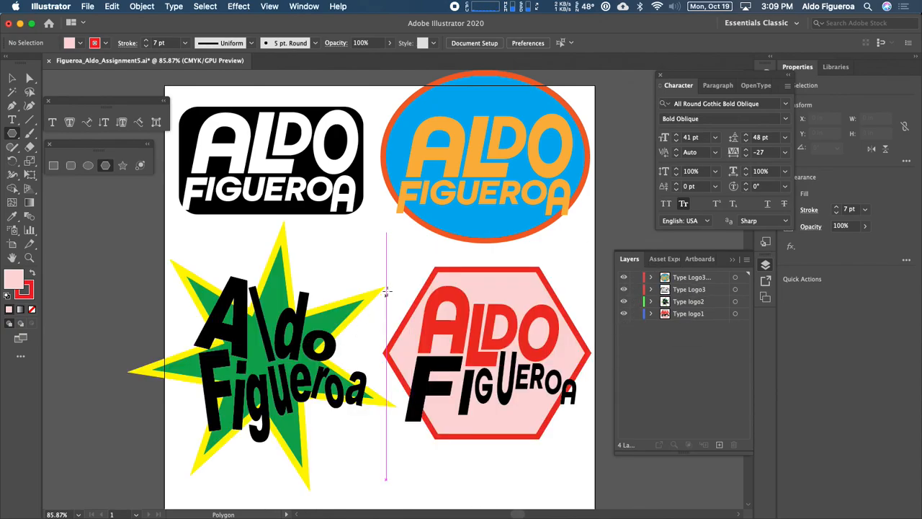